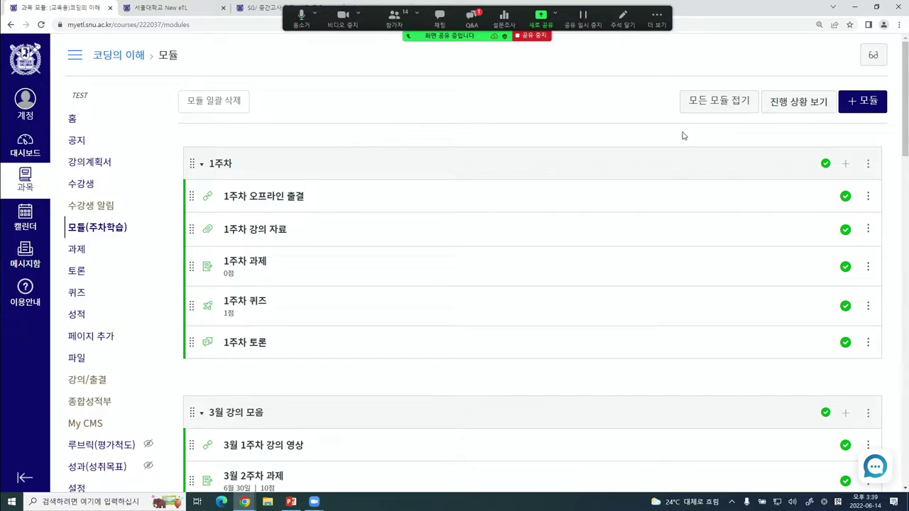
- Look through the course's modules and their items, collapsing all modules and expanding them again
{"action": "scroll", "coordinate": [588, 199], "scroll_direction": "down", "scroll_amount": 3}
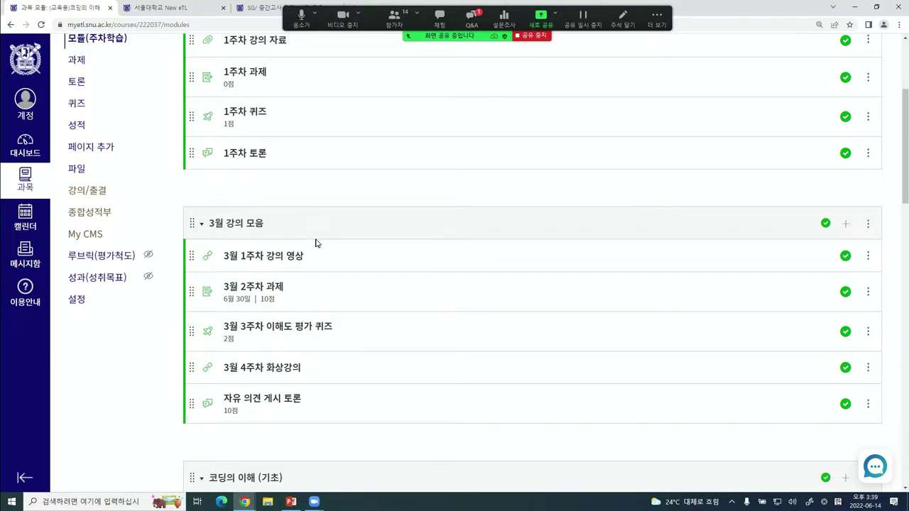
{"action": "scroll", "coordinate": [317, 240], "scroll_direction": "down", "scroll_amount": 5}
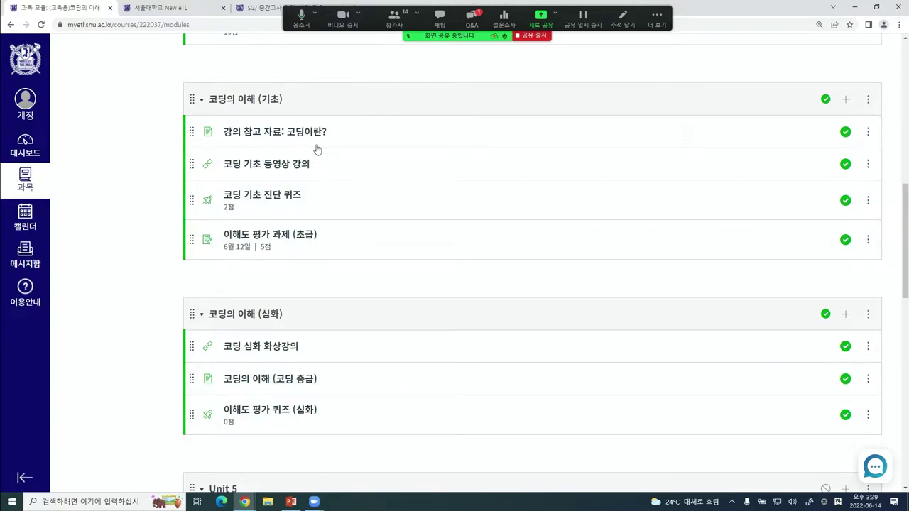
{"action": "scroll", "coordinate": [325, 280], "scroll_direction": "down", "scroll_amount": 3}
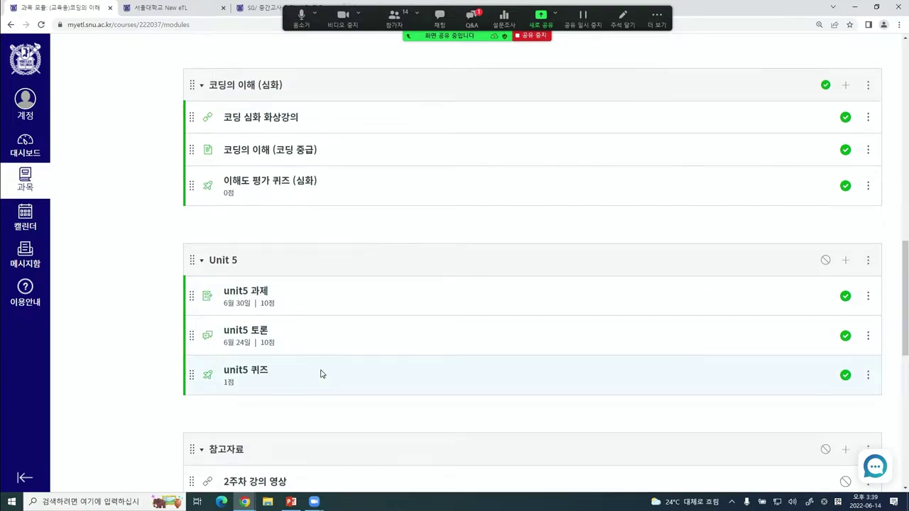
{"action": "scroll", "coordinate": [328, 387], "scroll_direction": "up", "scroll_amount": 15}
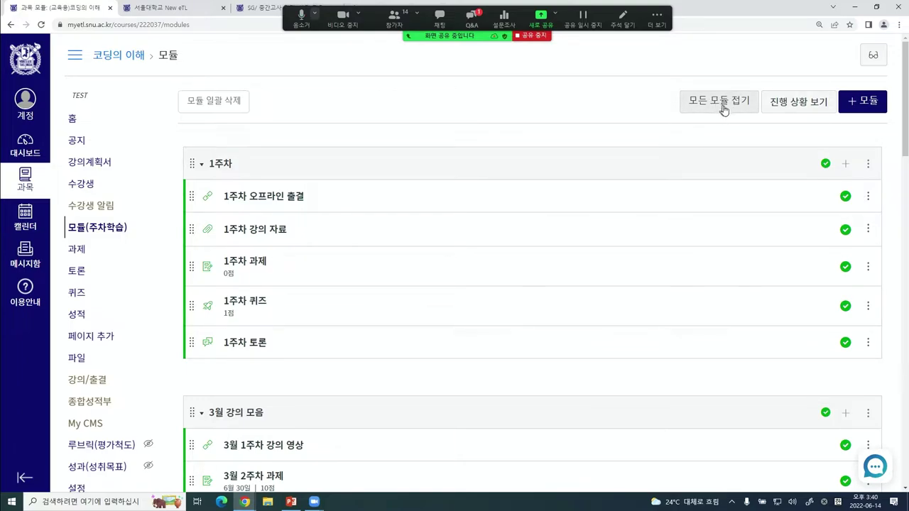
{"action": "scroll", "coordinate": [258, 205], "scroll_direction": "down", "scroll_amount": 3}
{"action": "scroll", "coordinate": [258, 206], "scroll_direction": "up", "scroll_amount": 2}
{"action": "scroll", "coordinate": [258, 206], "scroll_direction": "up", "scroll_amount": 1}
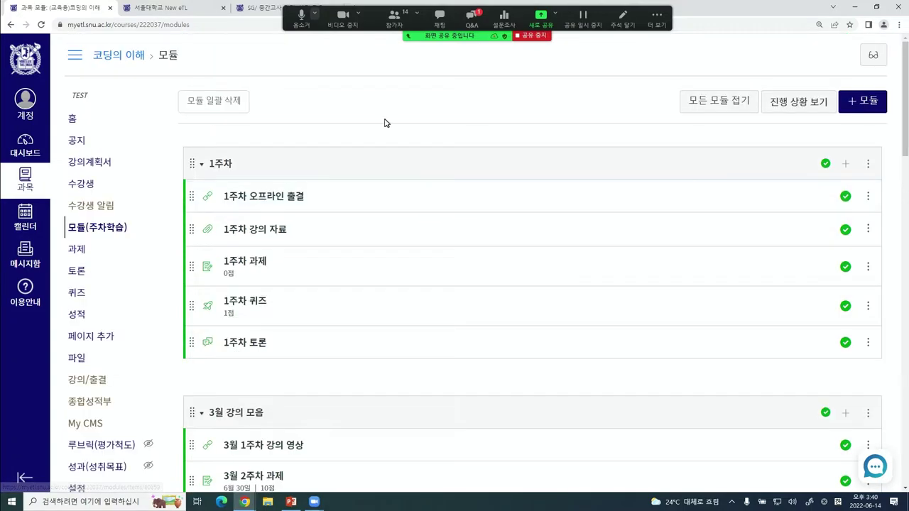
{"action": "left_click", "coordinate": [719, 100]}
{"action": "left_click", "coordinate": [714, 100]}
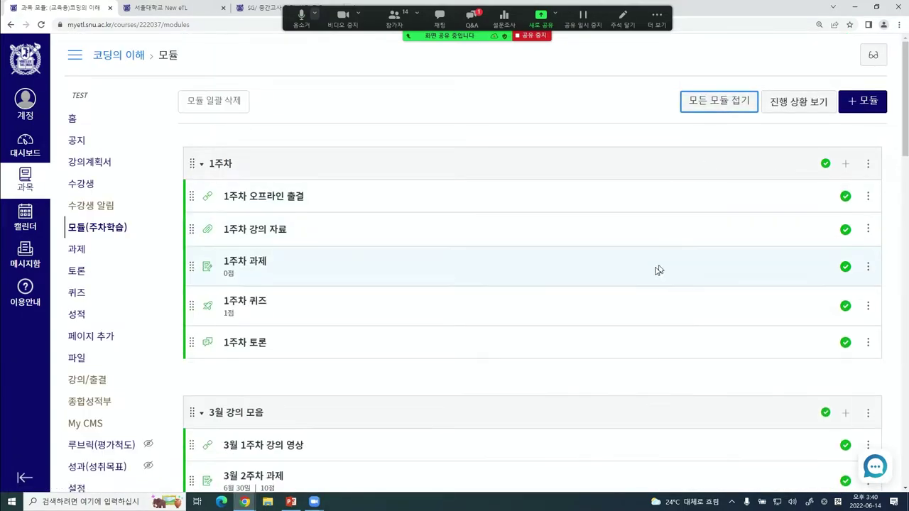
- Check the module progress of the second student in the student progress list and return to the module list
{"action": "left_click", "coordinate": [798, 101]}
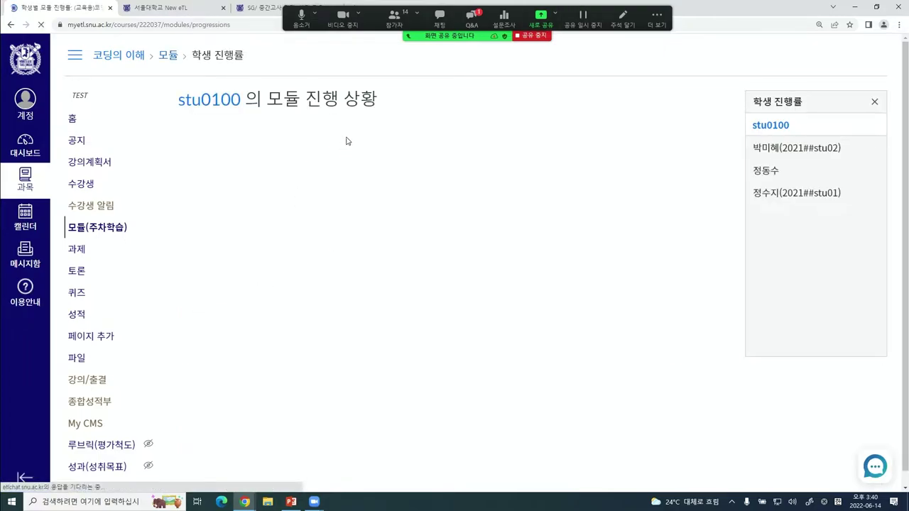
{"action": "left_click", "coordinate": [801, 147]}
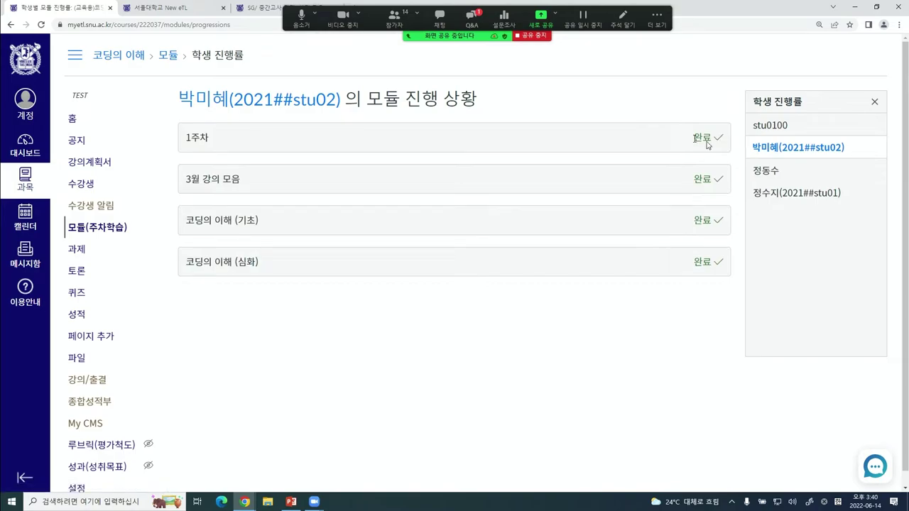
{"action": "left_click", "coordinate": [77, 227]}
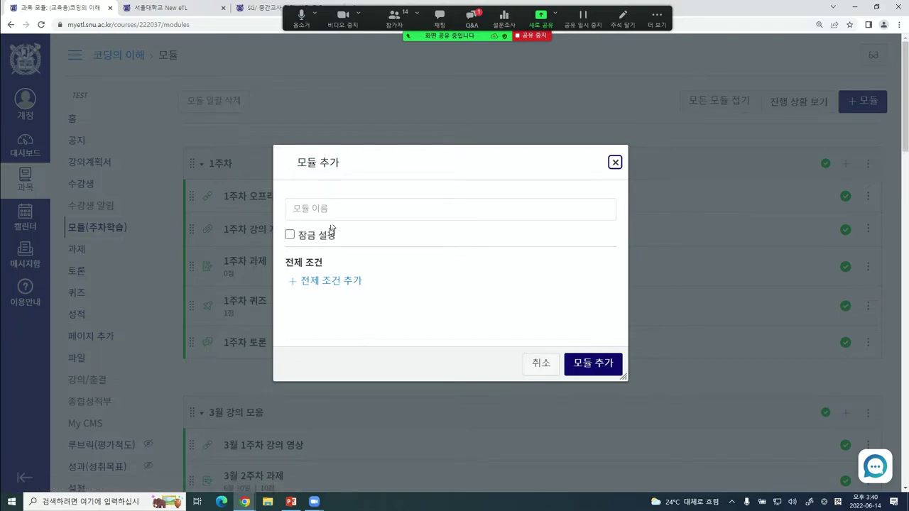
- Add a new module named 16주차 without a lock or prerequisites
{"action": "left_click", "coordinate": [338, 207]}
{"action": "type", "text": "16주채"}
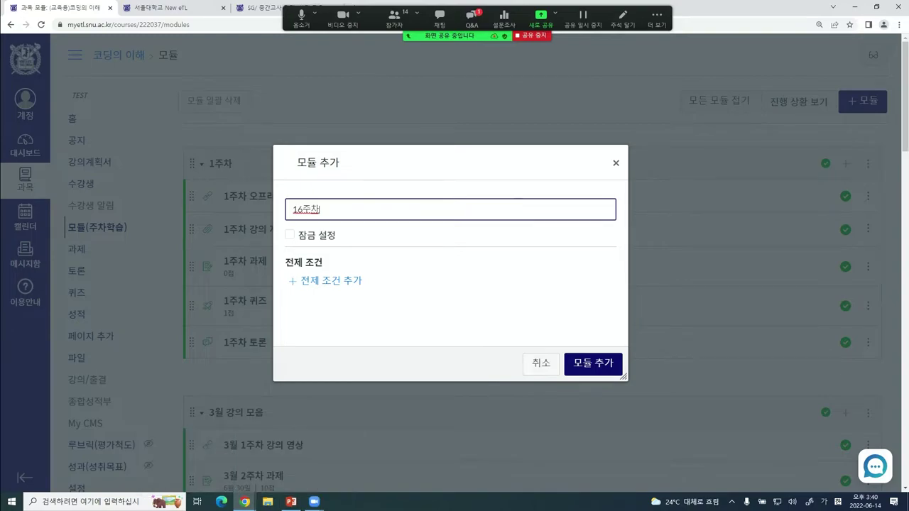
{"action": "type", "text": "채"}
{"action": "left_click", "coordinate": [602, 364]}
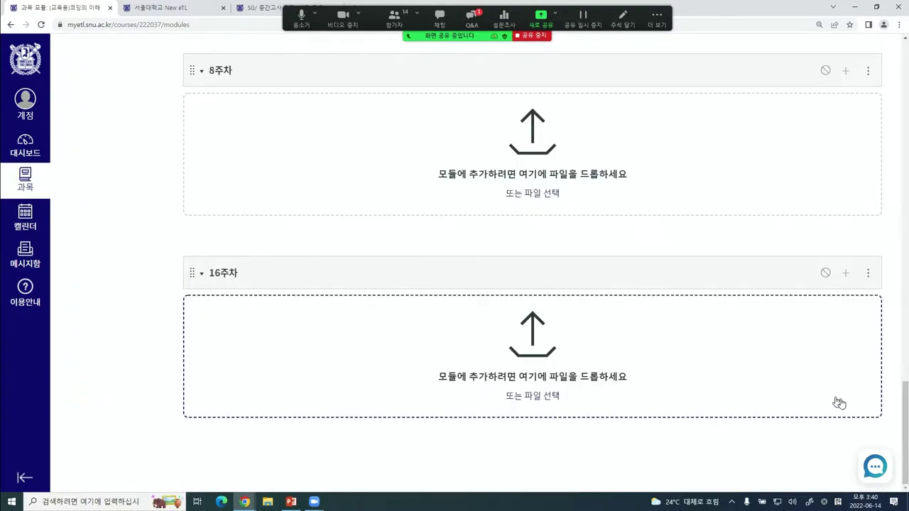
- Rename the 1주차 module at the start of the list to 6월
{"action": "scroll", "coordinate": [905, 422], "scroll_direction": "up", "scroll_amount": 4}
{"action": "scroll", "coordinate": [905, 422], "scroll_direction": "up", "scroll_amount": 15}
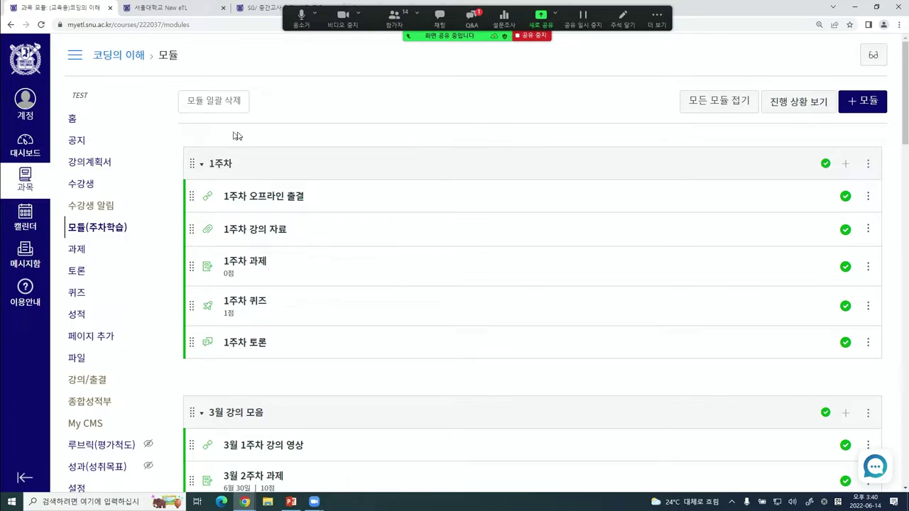
{"action": "left_click", "coordinate": [868, 166]}
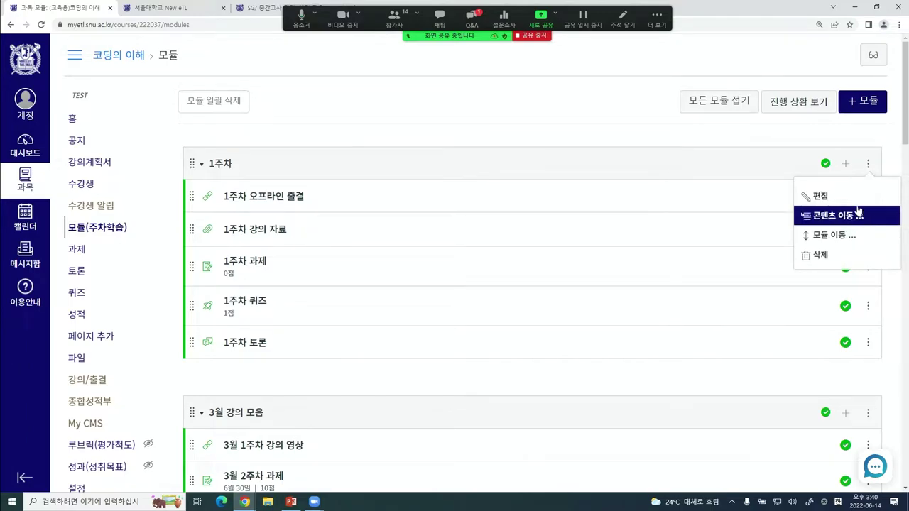
{"action": "left_click", "coordinate": [820, 196]}
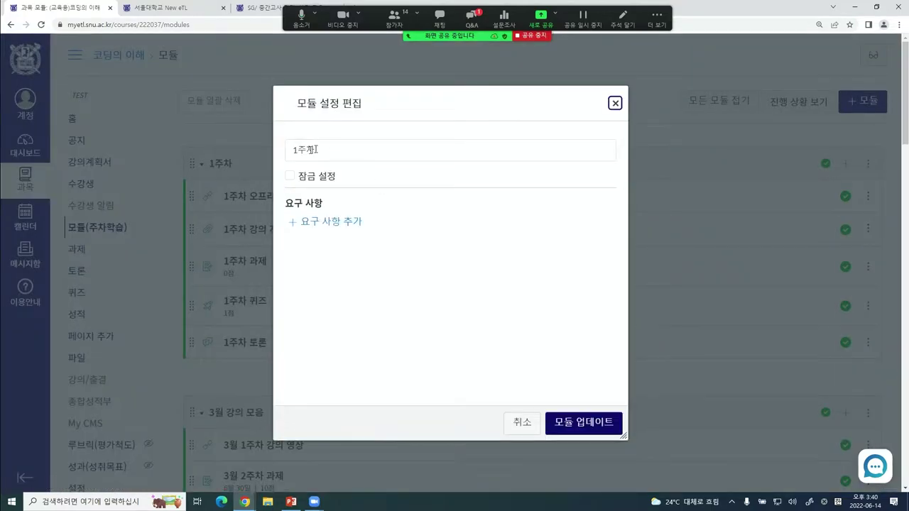
{"action": "left_click_drag", "start_coordinate": [329, 146], "coordinate": [290, 167]}
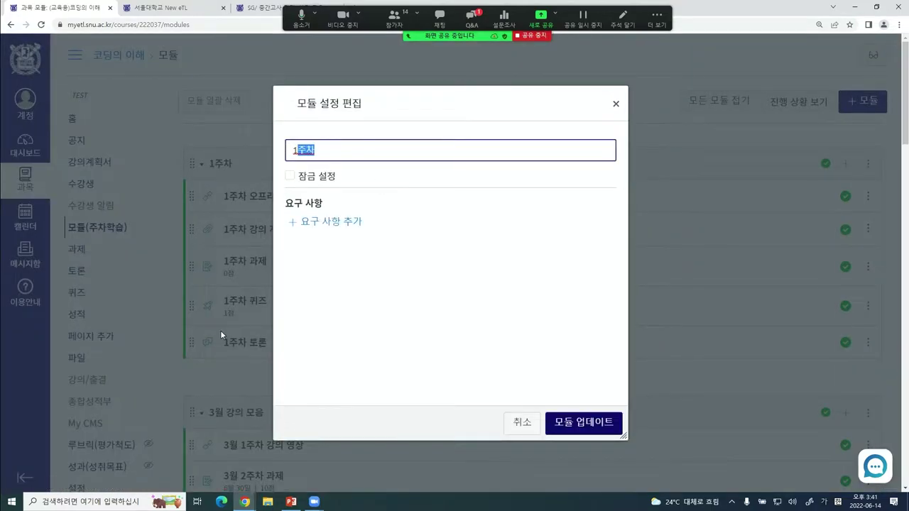
{"action": "key", "text": "BackSpace"}
{"action": "key", "text": "BackSpace"}
{"action": "type", "text": "6월"}
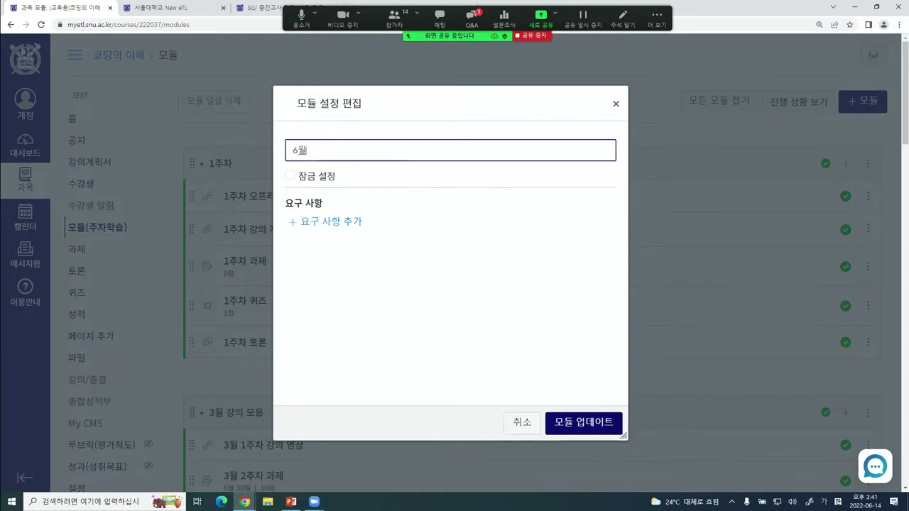
{"action": "left_click", "coordinate": [589, 430]}
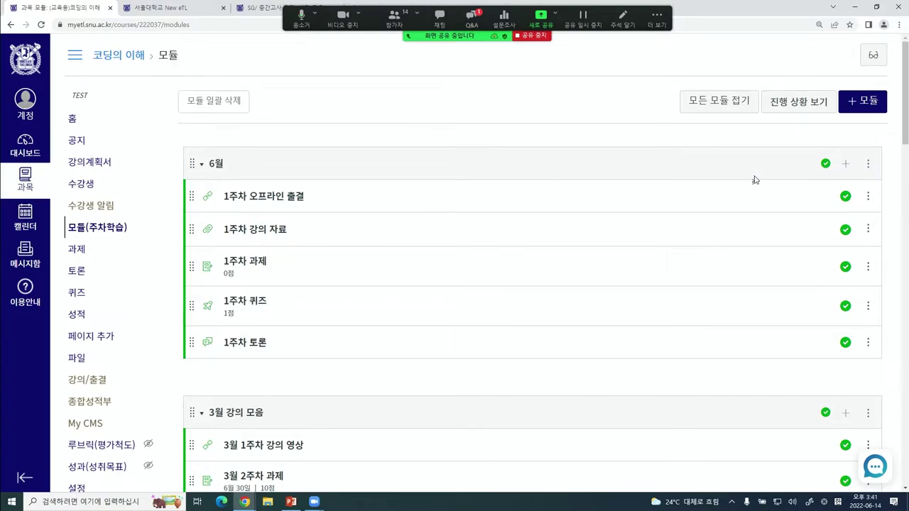
- Try unpublishing the 1주차 오프라인 출결 item and view the 1주차 강의 자료 file's visibility options, leaving them unapplied
{"action": "left_click", "coordinate": [826, 165]}
{"action": "left_click", "coordinate": [845, 196]}
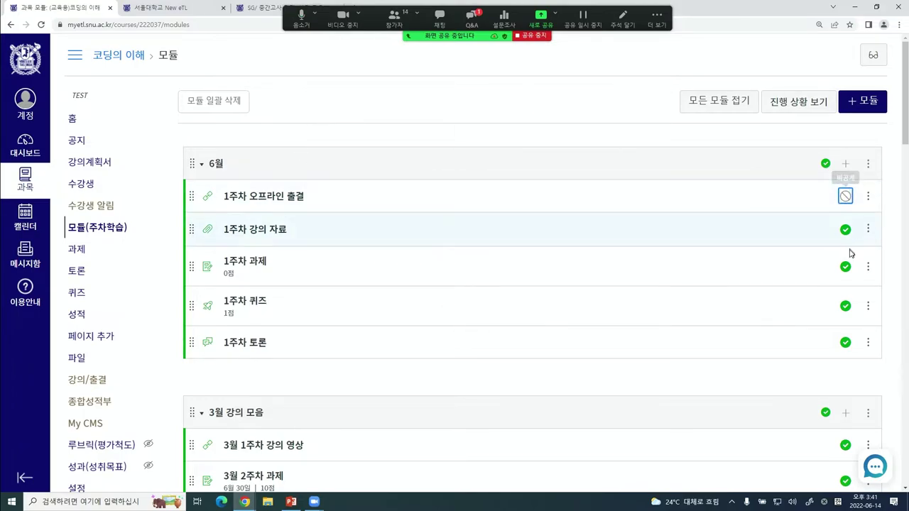
{"action": "left_click", "coordinate": [845, 230]}
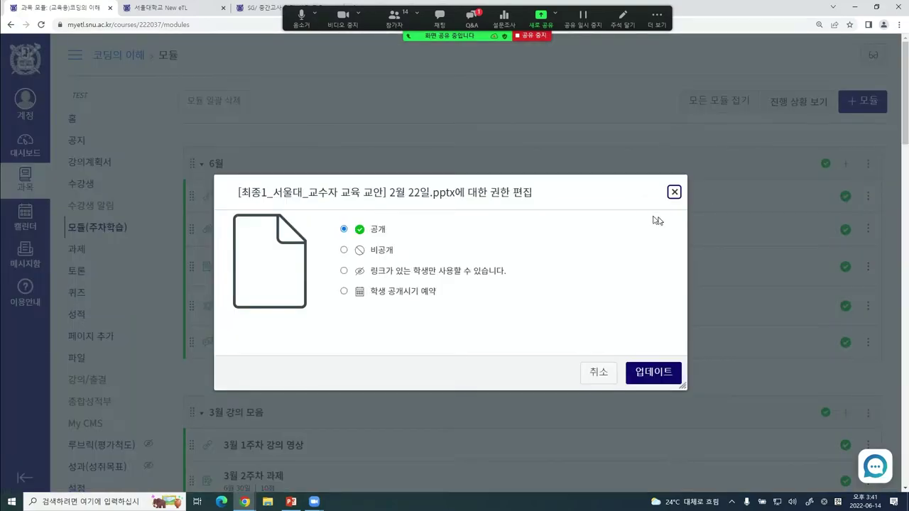
{"action": "left_click", "coordinate": [673, 192]}
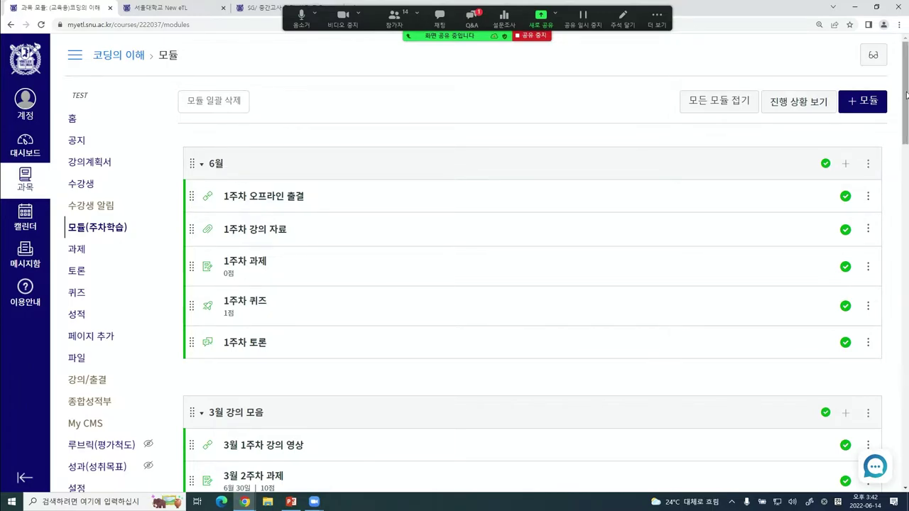
- Move the 16주차 module from the end of the module list to the first position, above 6월
{"action": "scroll", "coordinate": [720, 219], "scroll_direction": "down", "scroll_amount": 15}
{"action": "scroll", "coordinate": [400, 339], "scroll_direction": "down", "scroll_amount": 1}
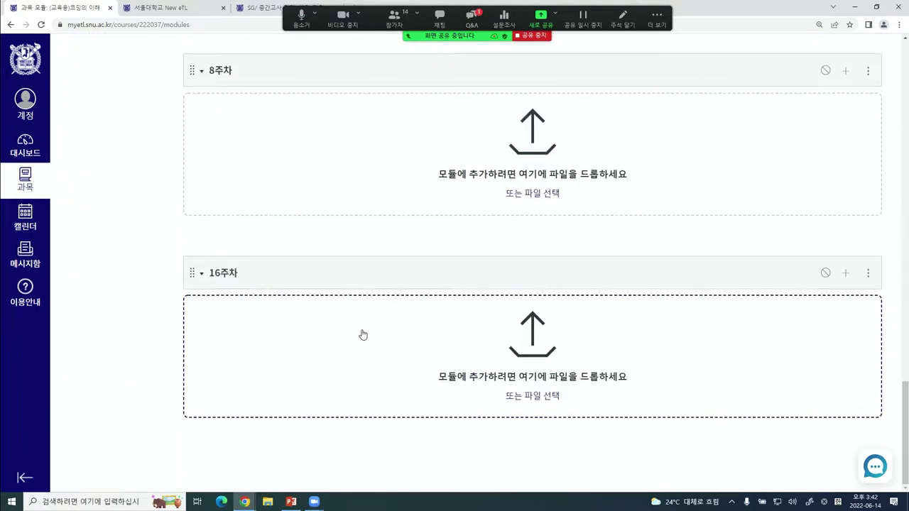
{"action": "left_click_drag", "start_coordinate": [190, 272], "coordinate": [213, 160]}
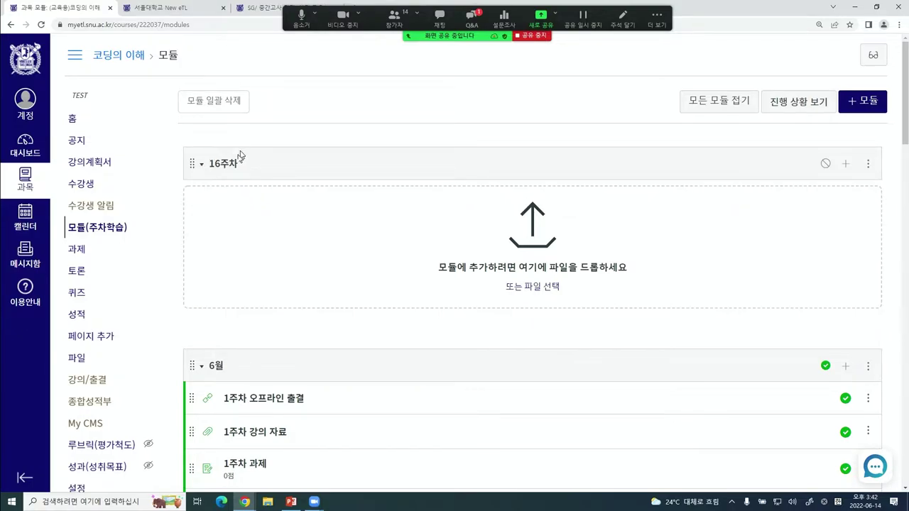
- Start adding an item to the 16주차 module, reviewing the item types and choosing 과제
{"action": "left_click", "coordinate": [847, 164]}
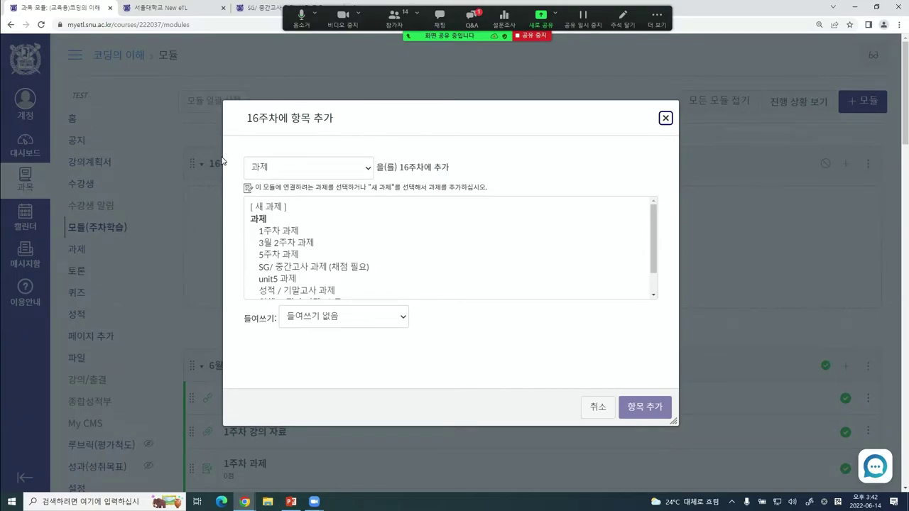
{"action": "left_click", "coordinate": [301, 166]}
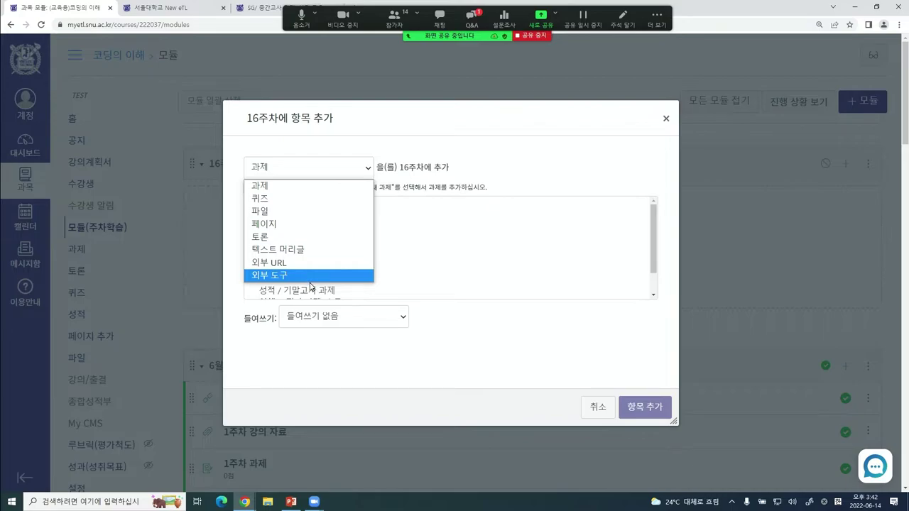
{"action": "left_click", "coordinate": [325, 187]}
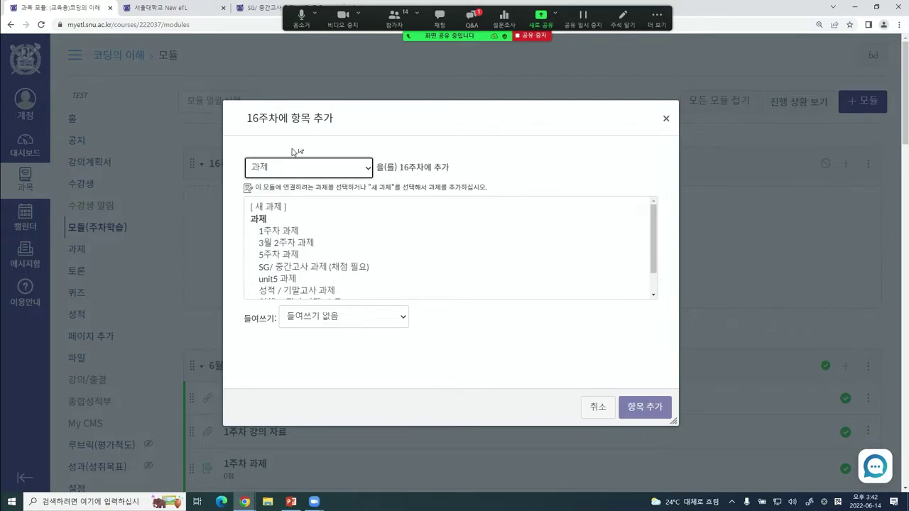
{"action": "left_click_drag", "start_coordinate": [245, 317], "coordinate": [273, 321]}
{"action": "left_click", "coordinate": [304, 362]}
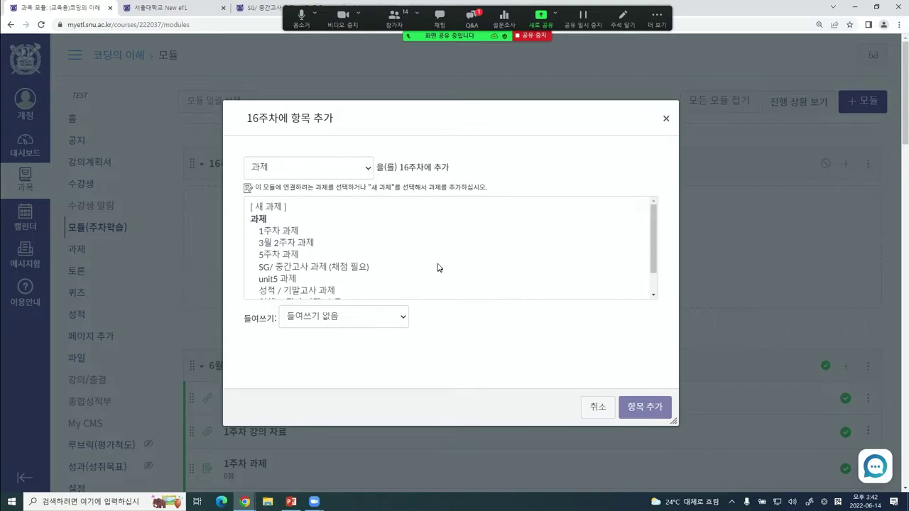
- Create a new assignment named 16주차 과제 in the 16주차 module, keeping 들여쓰기 없음 as the indentation
{"action": "left_click", "coordinate": [288, 209]}
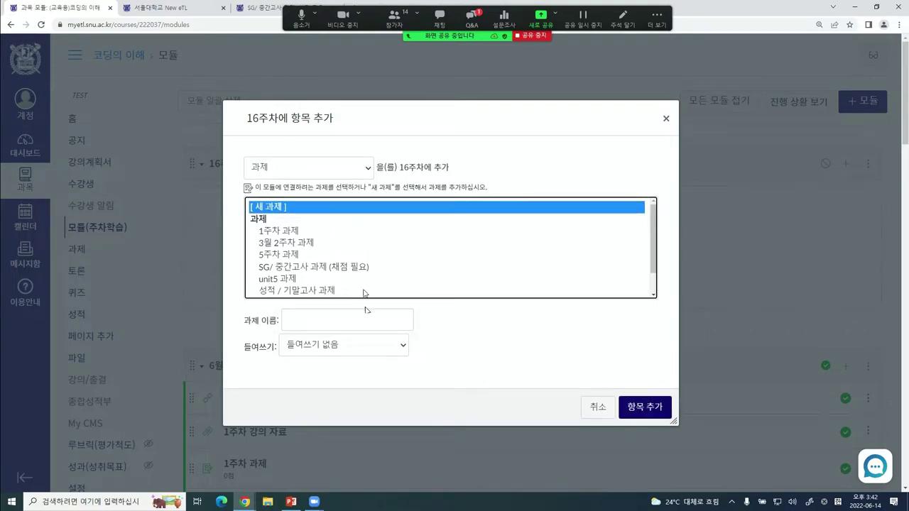
{"action": "left_click", "coordinate": [341, 324]}
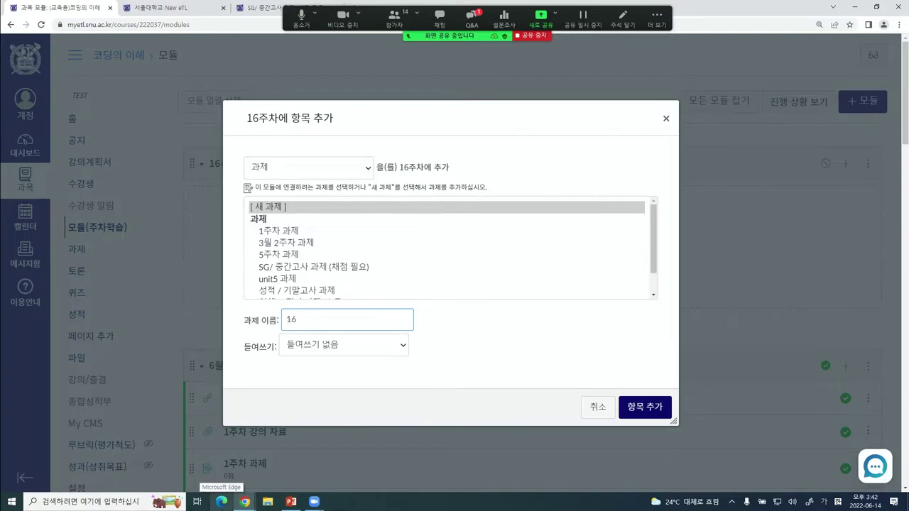
{"action": "type", "text": "주차 과제"}
{"action": "triple_click", "coordinate": [371, 315]}
{"action": "left_click", "coordinate": [503, 328]}
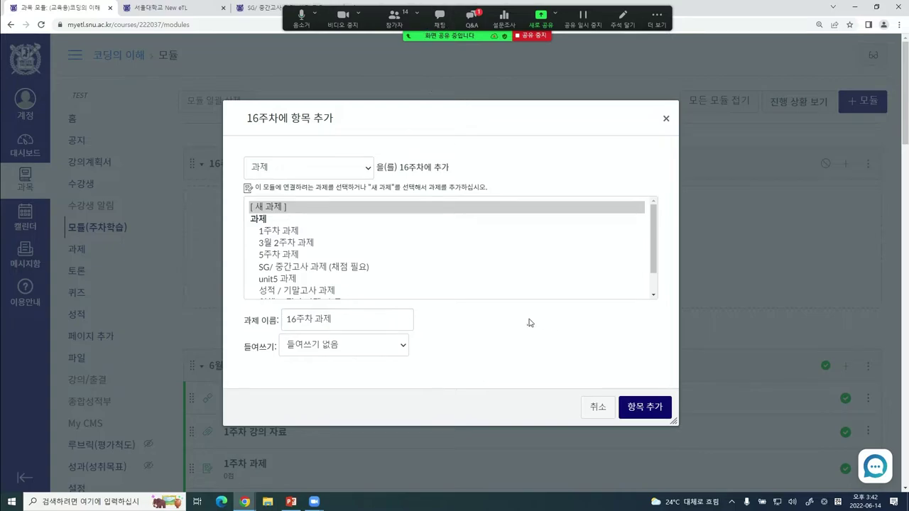
{"action": "triple_click", "coordinate": [284, 323]}
{"action": "left_click", "coordinate": [480, 316]}
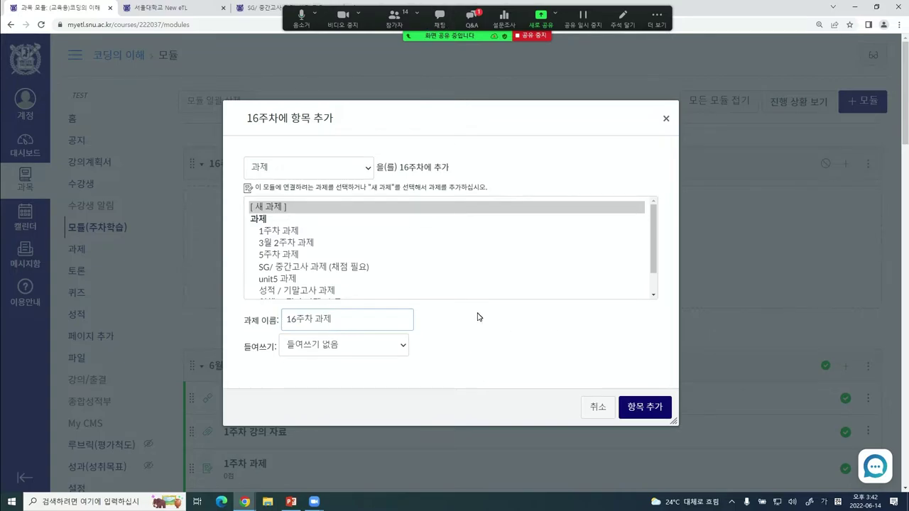
{"action": "left_click", "coordinate": [644, 407]}
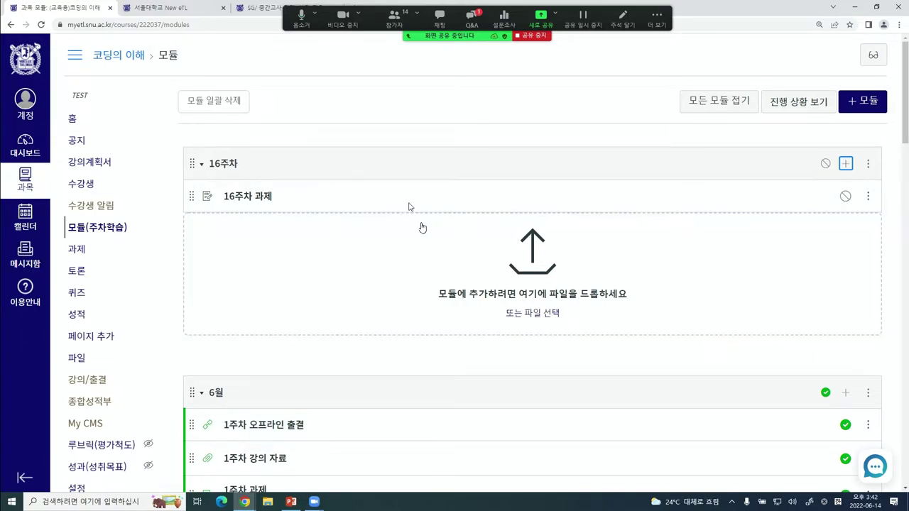
- Open the 16주차 과제 assignment for editing and copy its title into the description
{"action": "left_click", "coordinate": [419, 110]}
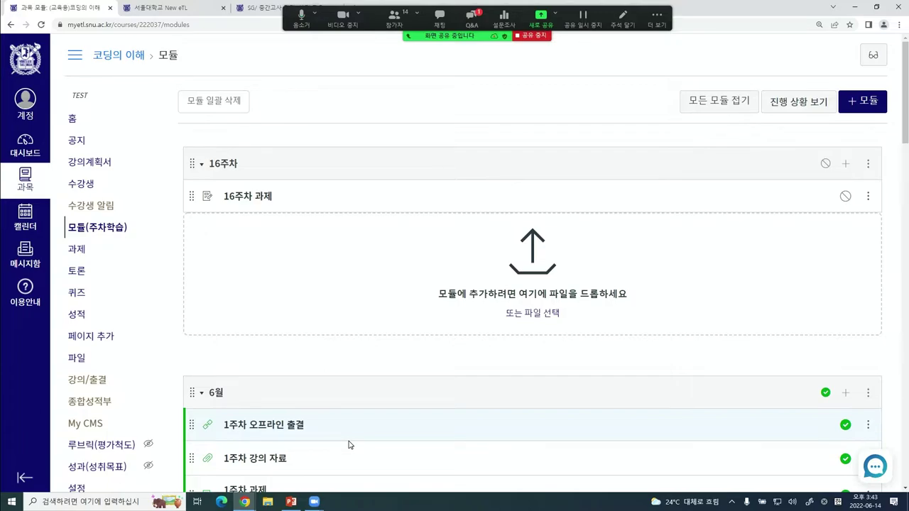
{"action": "left_click", "coordinate": [250, 196]}
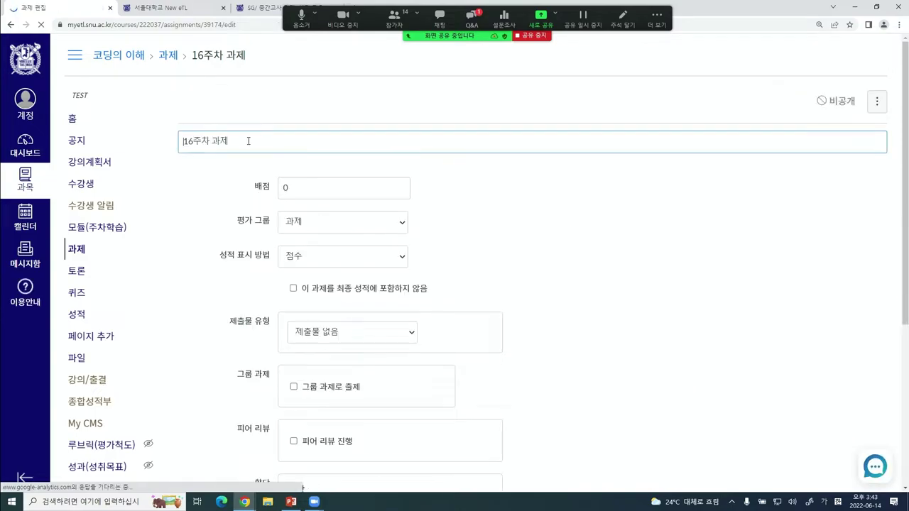
{"action": "key", "text": "ctrl+shift+Right"}
{"action": "key", "text": "ctrl+shift+Right"}
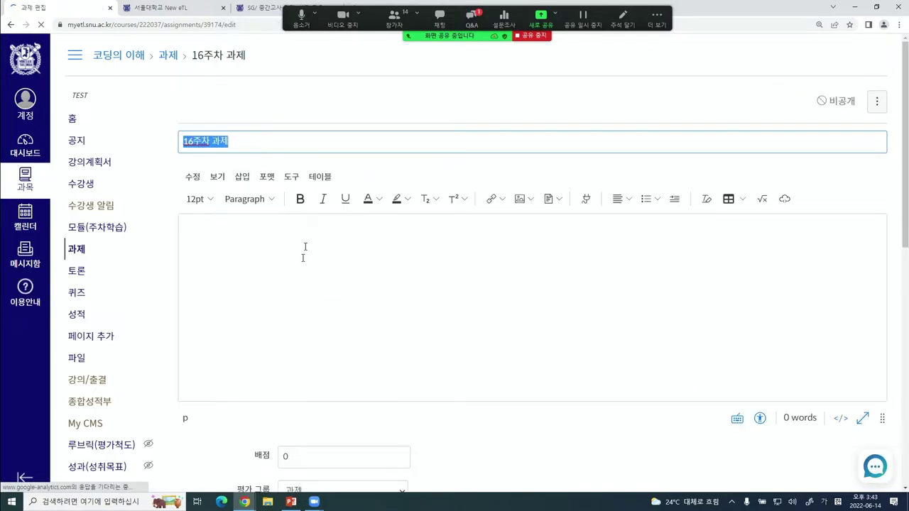
{"action": "key", "text": "ctrl+c"}
{"action": "left_click", "coordinate": [295, 261]}
{"action": "key", "text": "ctrl+v"}
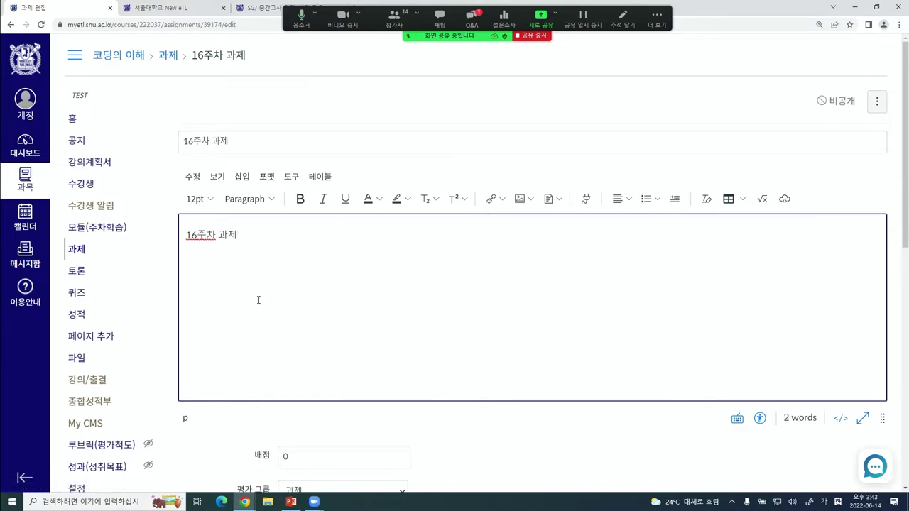
- Upload the document [화이트]1콘텐츠 제작과정 from the computer and insert it into the assignment description
{"action": "left_click", "coordinate": [242, 179]}
{"action": "mouse_move", "coordinate": [256, 221]}
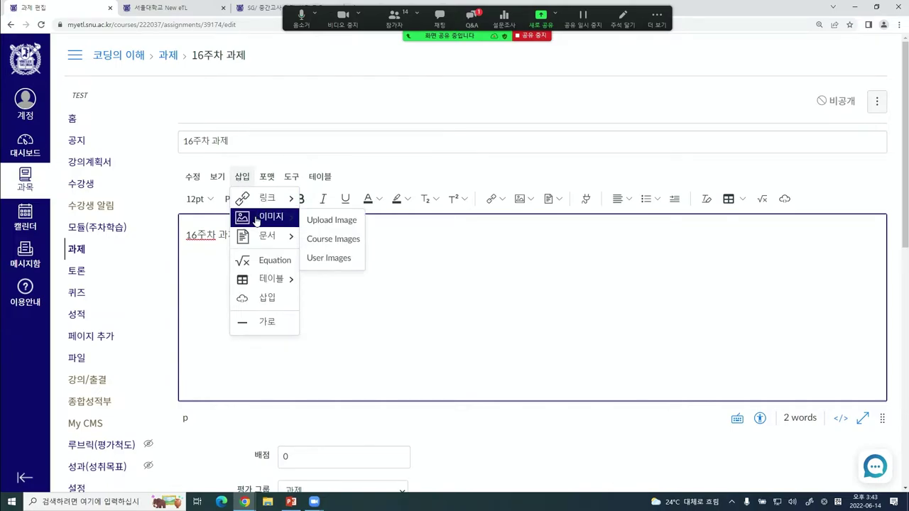
{"action": "mouse_move", "coordinate": [259, 241]}
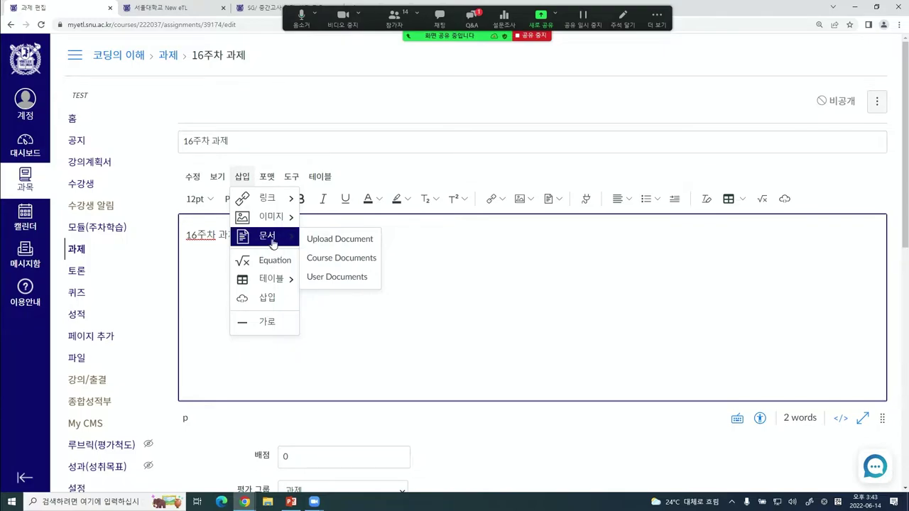
{"action": "left_click", "coordinate": [357, 248]}
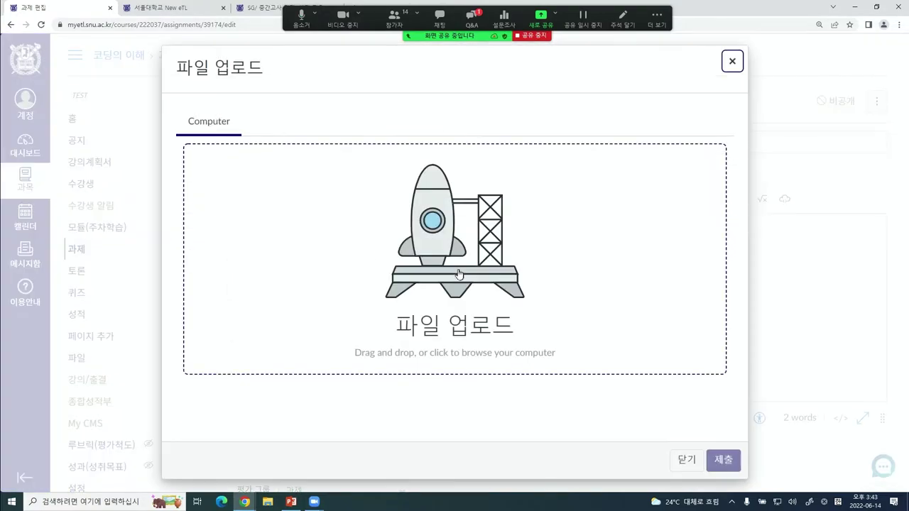
{"action": "left_click", "coordinate": [522, 301]}
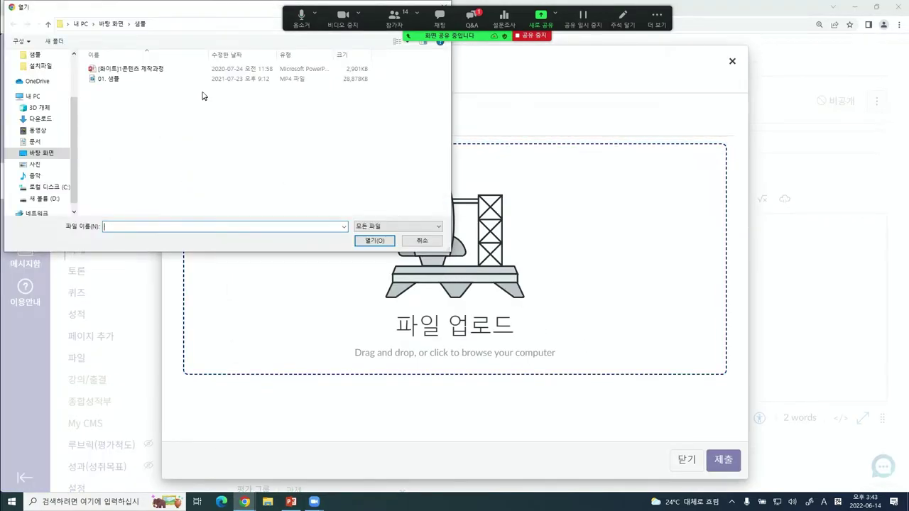
{"action": "left_click", "coordinate": [121, 69]}
{"action": "left_click", "coordinate": [374, 241]}
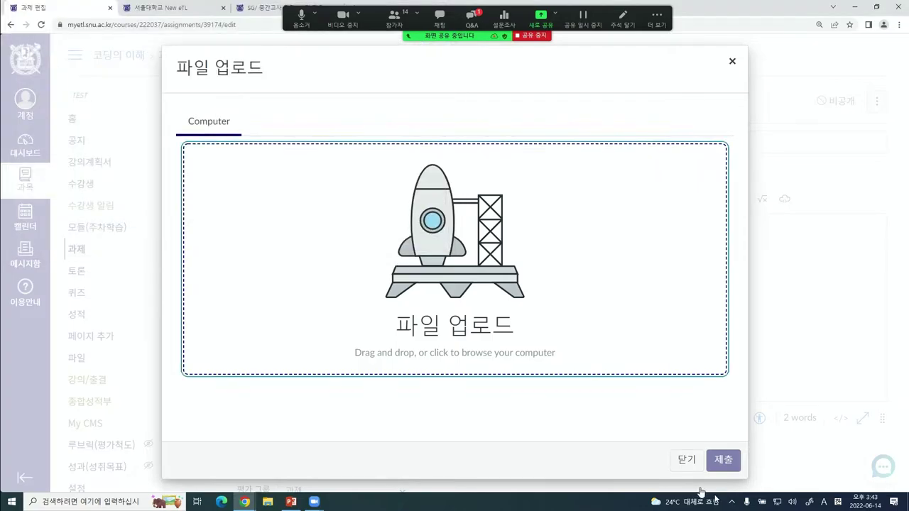
{"action": "left_click", "coordinate": [723, 461]}
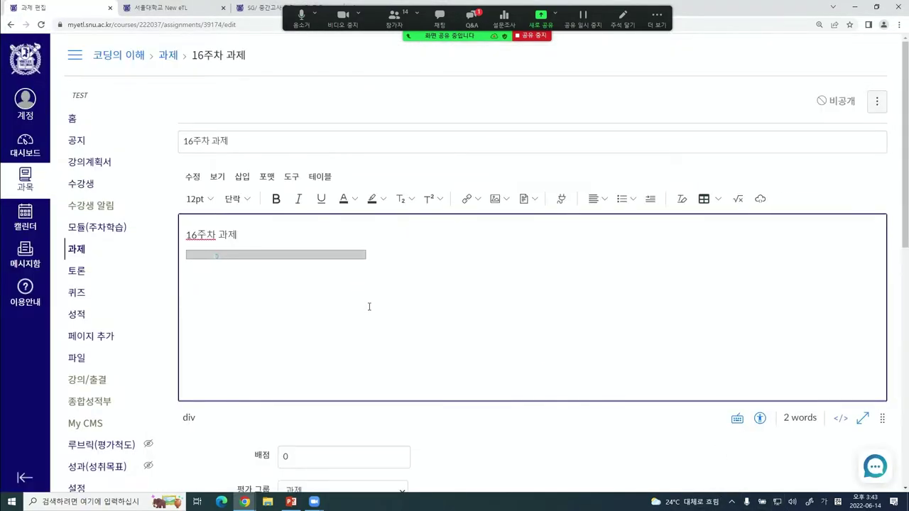
- Set the assignment's 배점 to 20
{"action": "scroll", "coordinate": [373, 309], "scroll_direction": "down", "scroll_amount": 5}
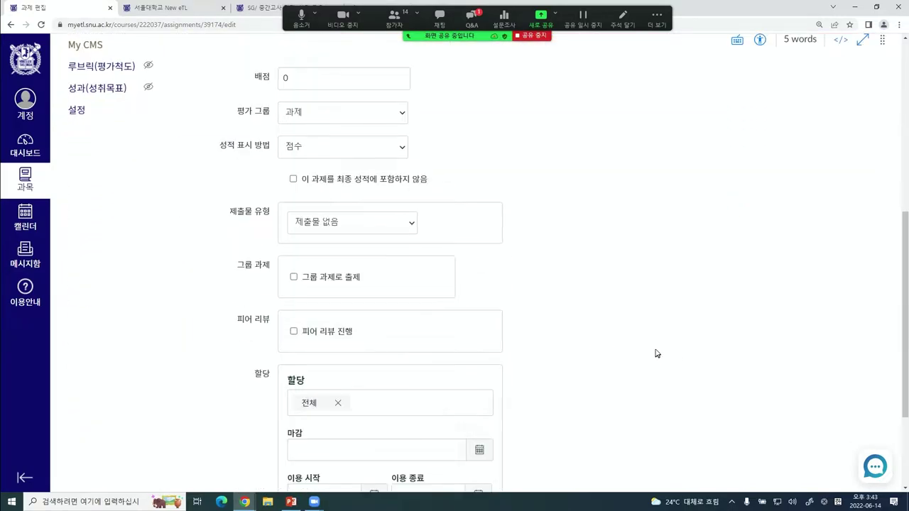
{"action": "scroll", "coordinate": [660, 369], "scroll_direction": "up", "scroll_amount": 2}
{"action": "left_click", "coordinate": [281, 174]}
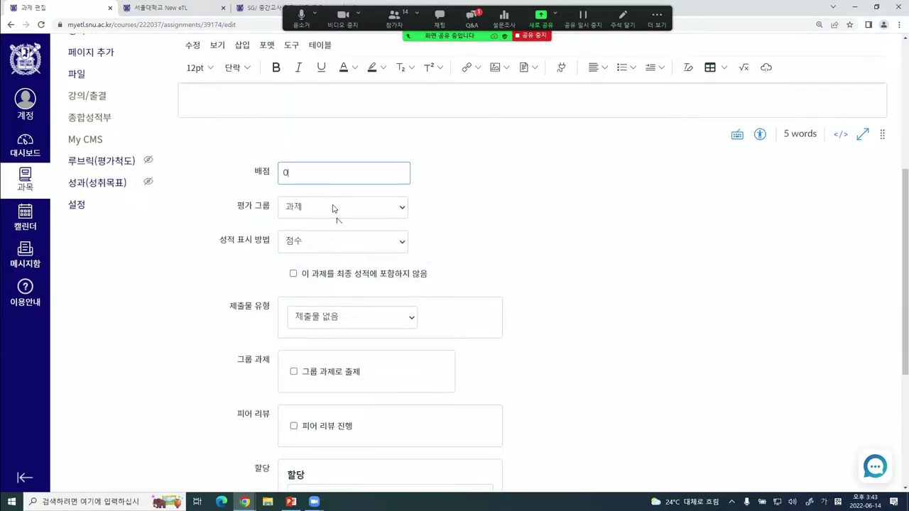
{"action": "key", "text": "BackSpace"}
{"action": "type", "text": "20"}
- Review the available 평가 그룹 choices for the assignment, including the option for a new group, without changing the selection
{"action": "left_click_drag", "start_coordinate": [237, 206], "coordinate": [454, 206]}
{"action": "left_click", "coordinate": [454, 210]}
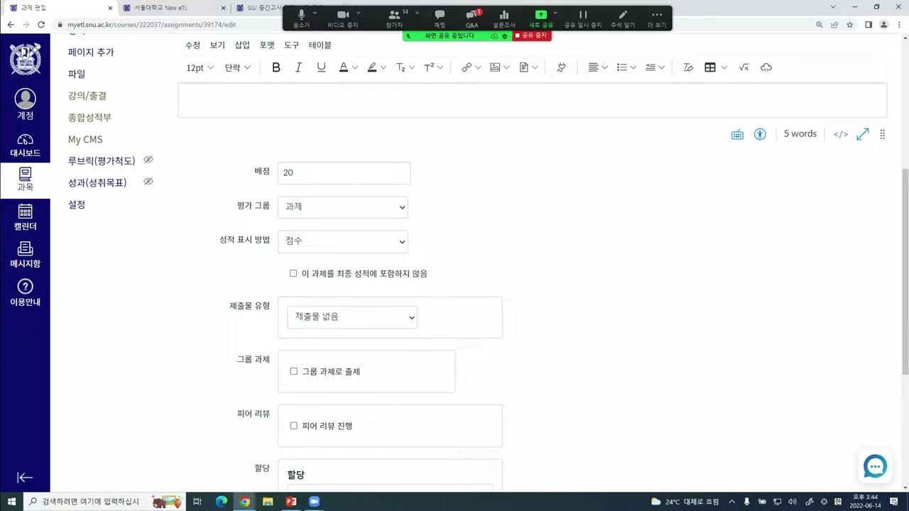
{"action": "left_click_drag", "start_coordinate": [237, 206], "coordinate": [270, 210]}
{"action": "left_click", "coordinate": [245, 208]}
{"action": "left_click", "coordinate": [315, 216]}
{"action": "left_click", "coordinate": [516, 225]}
{"action": "left_click", "coordinate": [319, 216]}
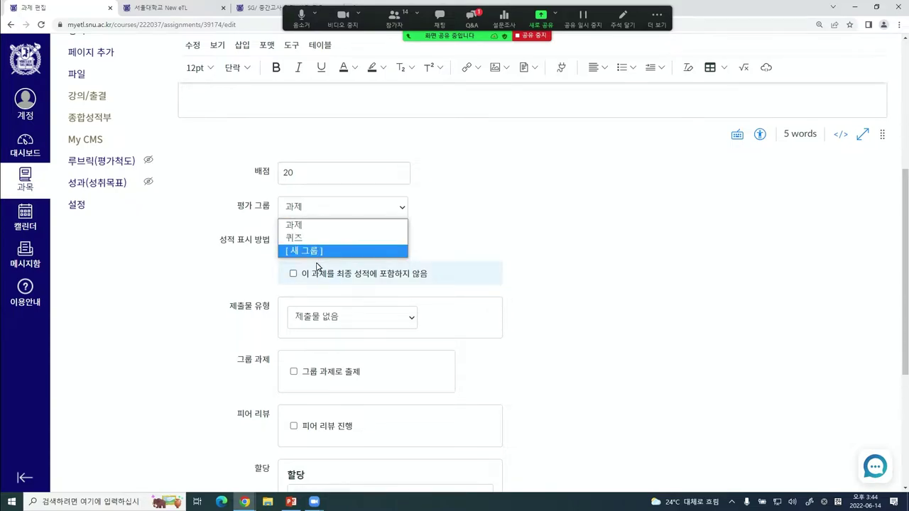
{"action": "left_click", "coordinate": [484, 243]}
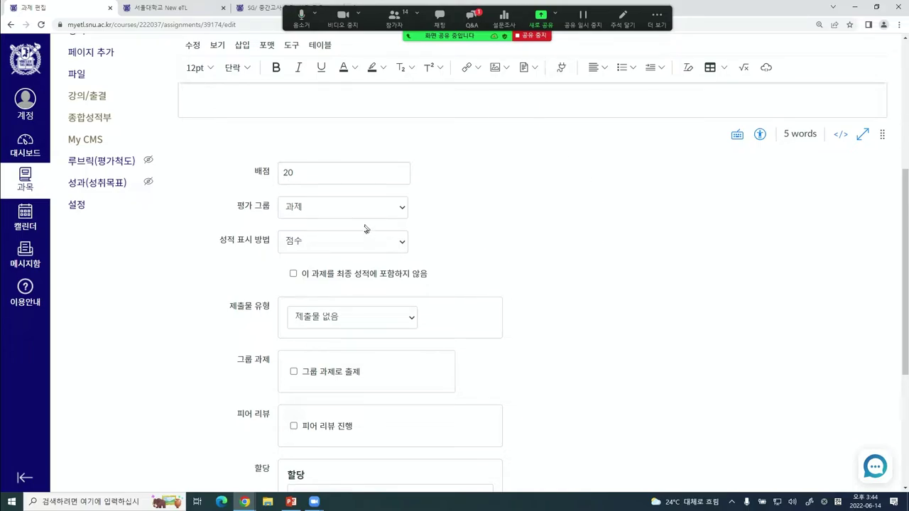
- Review the 성적 표시 방법 choices, keeping 점수, and try the option that excludes the assignment from the final grade
{"action": "left_click", "coordinate": [373, 246]}
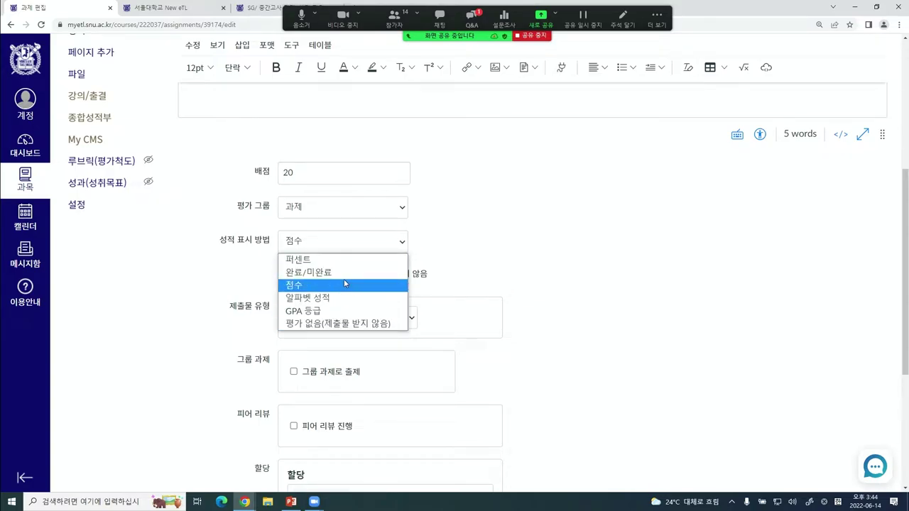
{"action": "left_click", "coordinate": [320, 290]}
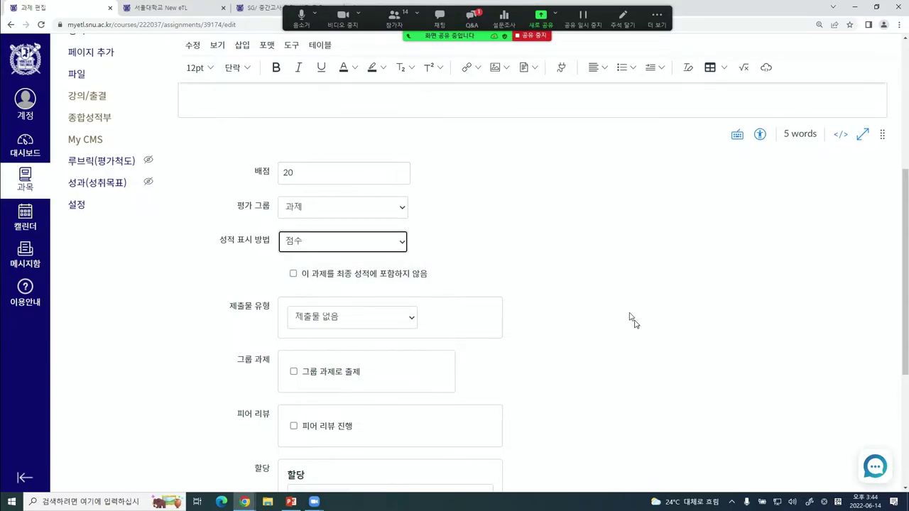
{"action": "scroll", "coordinate": [362, 124], "scroll_direction": "down", "scroll_amount": 3}
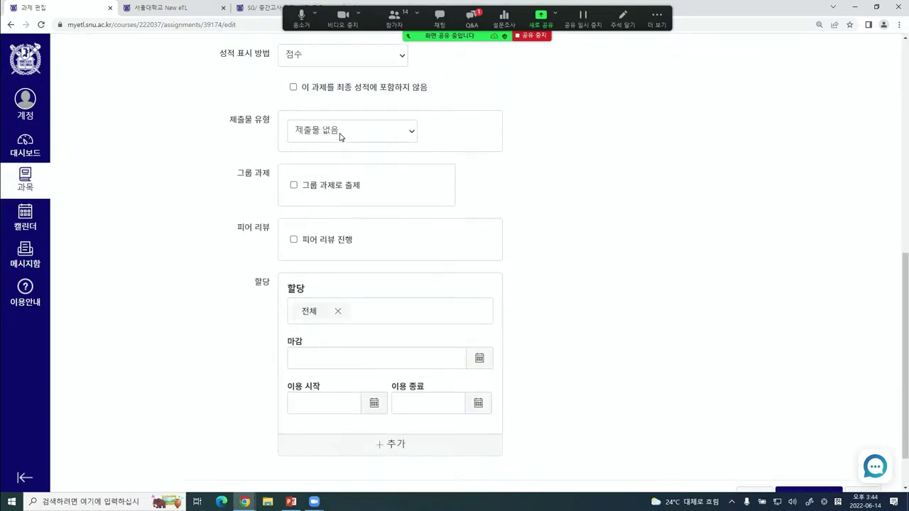
{"action": "scroll", "coordinate": [341, 134], "scroll_direction": "up", "scroll_amount": 1}
{"action": "left_click_drag", "start_coordinate": [327, 132], "coordinate": [439, 135]}
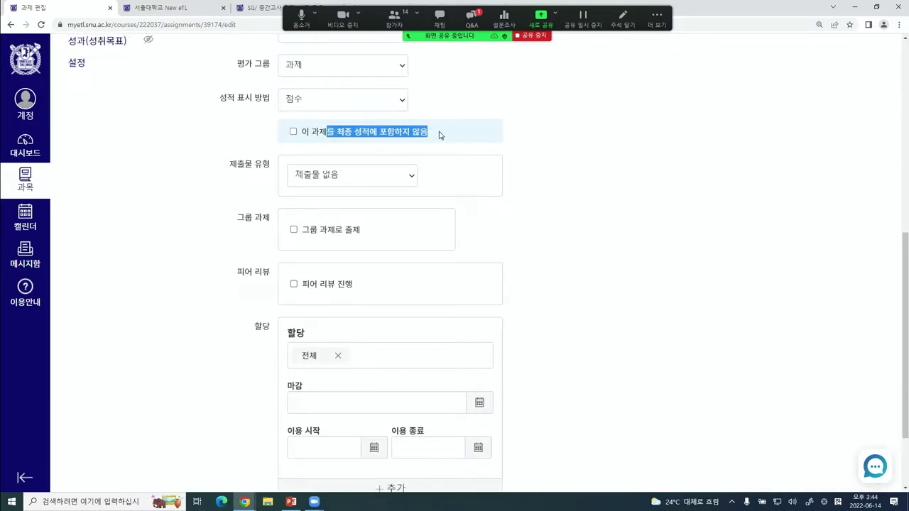
{"action": "left_click", "coordinate": [625, 204]}
{"action": "left_click", "coordinate": [294, 133]}
{"action": "left_click", "coordinate": [294, 133]}
- Set the 제출물 유형 to 온라인 제출 and allow 텍스트 항목 and 파일 업로드 submissions
{"action": "left_click_drag", "start_coordinate": [231, 164], "coordinate": [278, 166]}
{"action": "left_click", "coordinate": [257, 178]}
{"action": "left_click", "coordinate": [318, 177]}
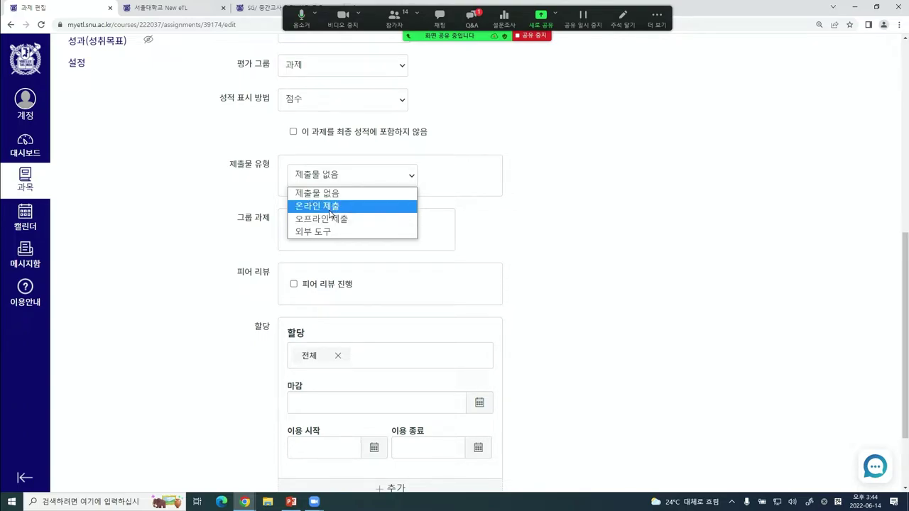
{"action": "left_click", "coordinate": [329, 211]}
{"action": "scroll", "coordinate": [710, 339], "scroll_direction": "down", "scroll_amount": 1}
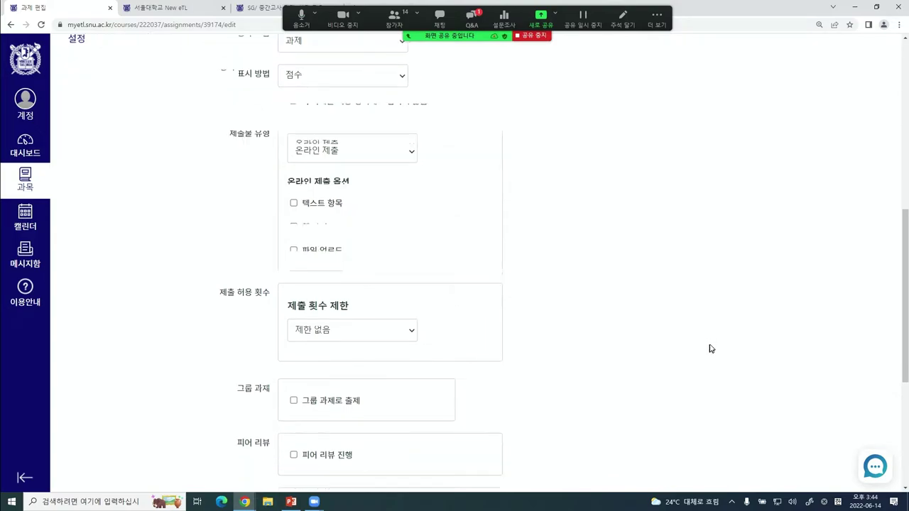
{"action": "left_click", "coordinate": [326, 183]}
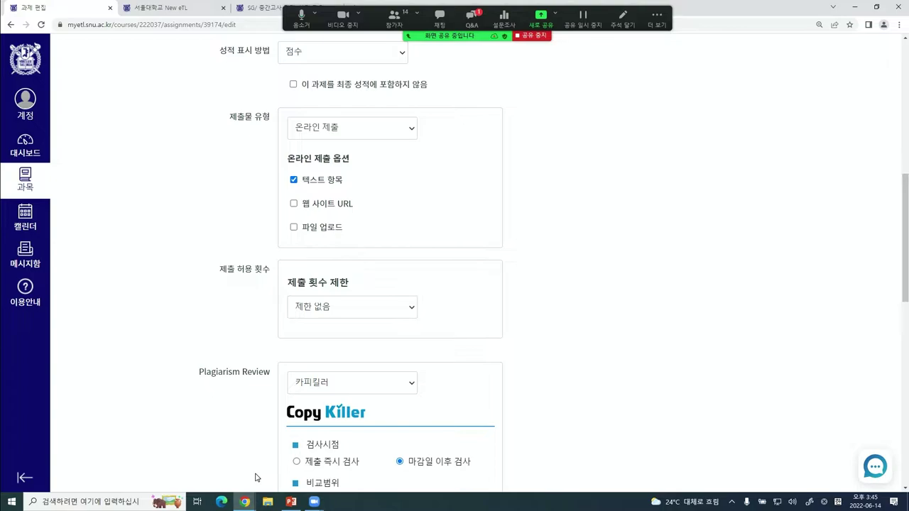
{"action": "left_click", "coordinate": [301, 234]}
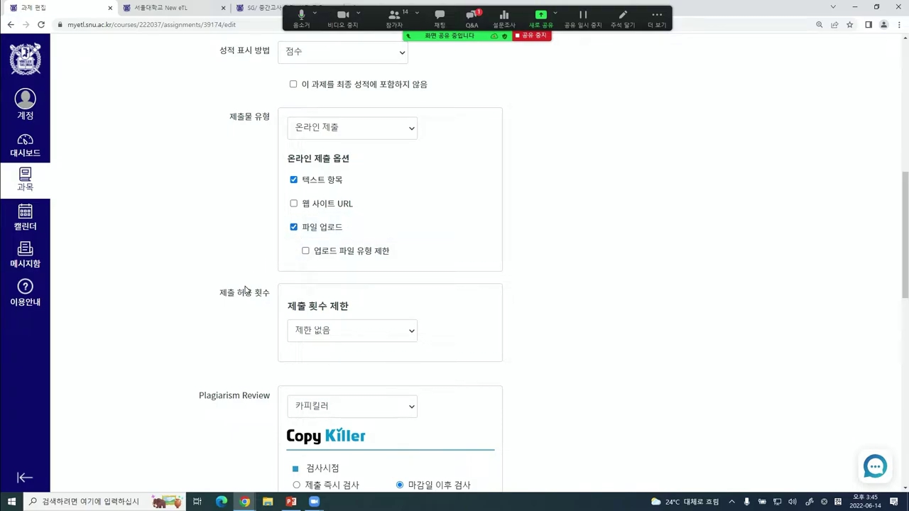
- Enable 업로드 파일 유형 제한 for file uploads and go to the field for allowed file extensions
{"action": "left_click", "coordinate": [306, 251]}
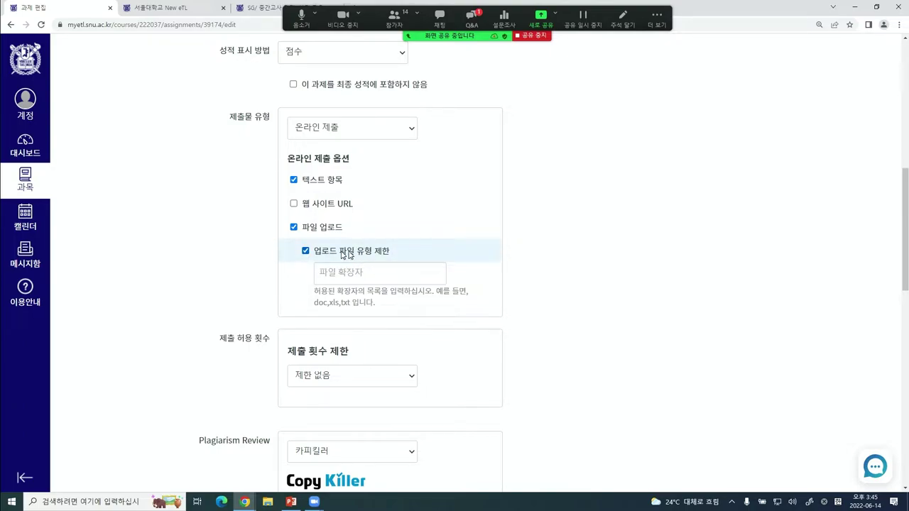
{"action": "left_click_drag", "start_coordinate": [340, 253], "coordinate": [402, 254]}
{"action": "left_click", "coordinate": [682, 314]}
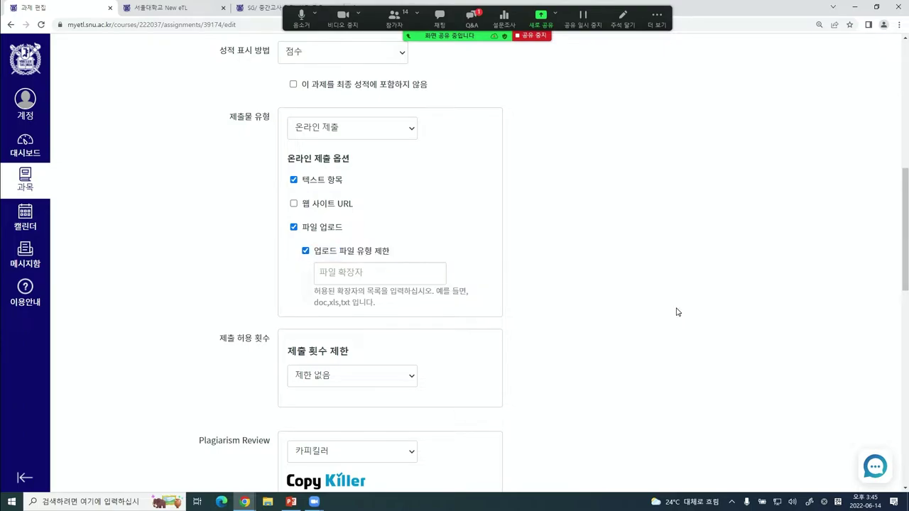
{"action": "double_click", "coordinate": [363, 251]}
{"action": "left_click", "coordinate": [718, 284]}
{"action": "left_click", "coordinate": [354, 257]}
{"action": "left_click", "coordinate": [355, 257]}
{"action": "scroll", "coordinate": [355, 257], "scroll_direction": "down", "scroll_amount": 1}
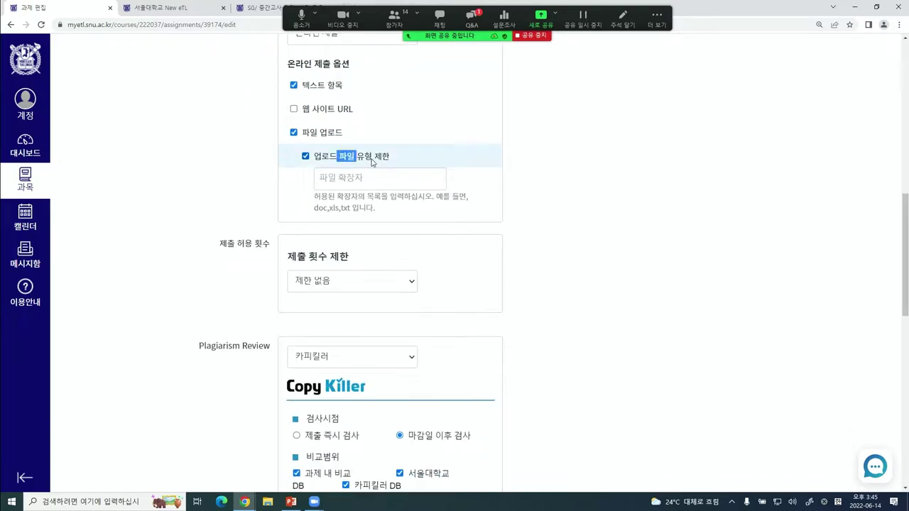
{"action": "left_click_drag", "start_coordinate": [338, 155], "coordinate": [390, 156]}
{"action": "left_click", "coordinate": [349, 219]}
{"action": "left_click", "coordinate": [373, 186]}
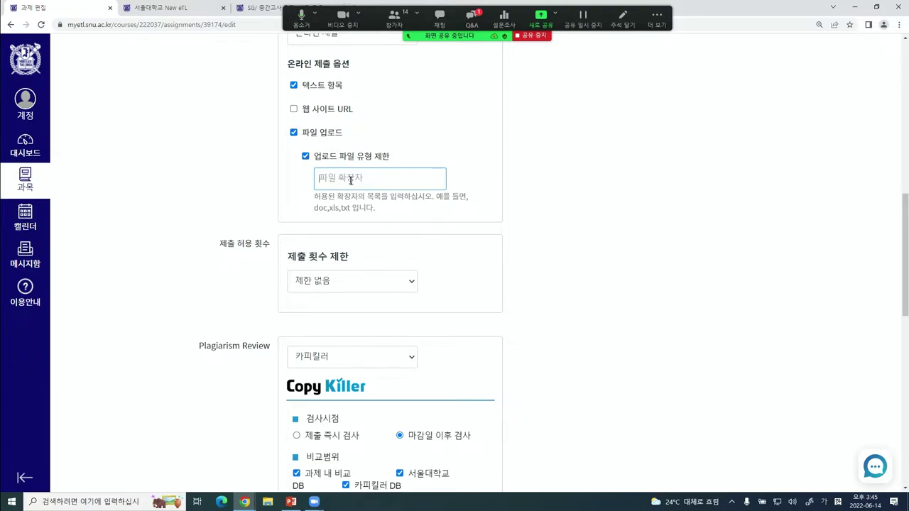
- Change 제출 횟수 제한 to 제한 있음 and set the 제출 허용 횟수 to 3
{"action": "scroll", "coordinate": [260, 227], "scroll_direction": "down", "scroll_amount": 1}
{"action": "left_click_drag", "start_coordinate": [221, 205], "coordinate": [645, 263]}
{"action": "left_click", "coordinate": [646, 264]}
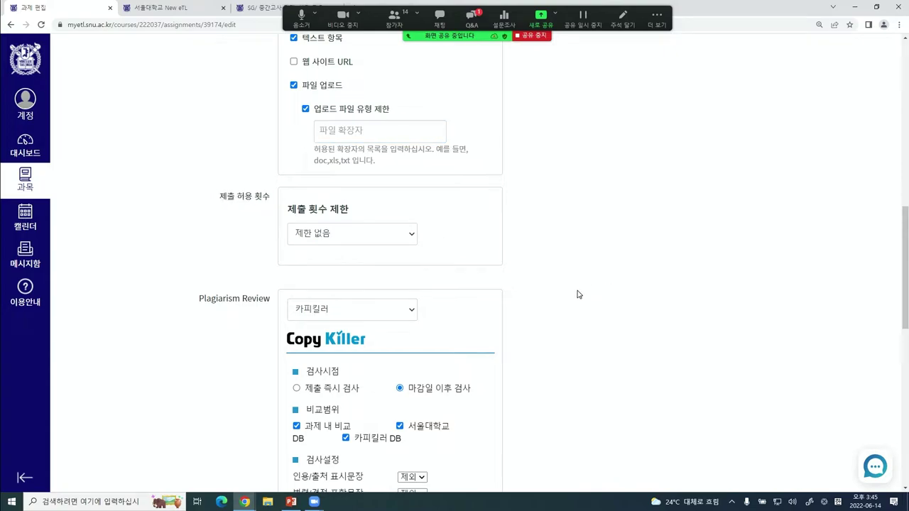
{"action": "left_click", "coordinate": [345, 233]}
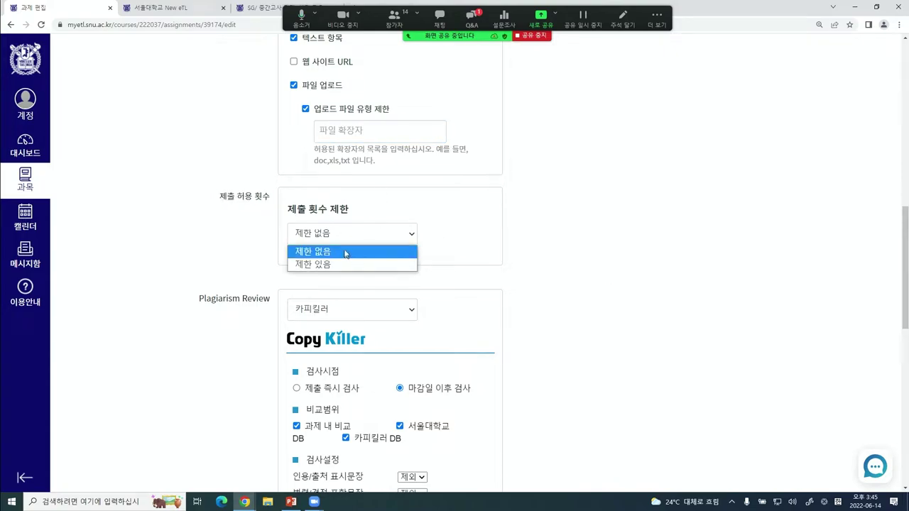
{"action": "left_click", "coordinate": [329, 257]}
{"action": "left_click", "coordinate": [331, 233]}
{"action": "left_click", "coordinate": [321, 264]}
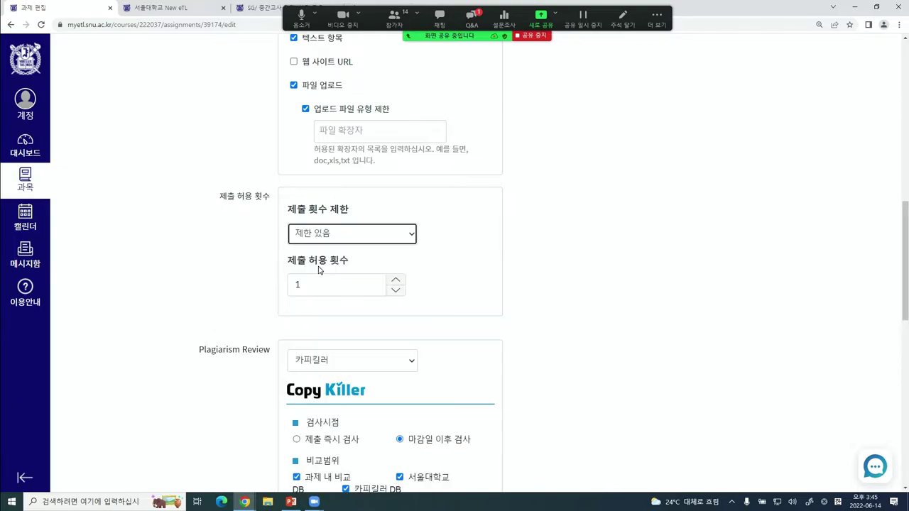
{"action": "left_click", "coordinate": [397, 283]}
{"action": "left_click", "coordinate": [396, 282]}
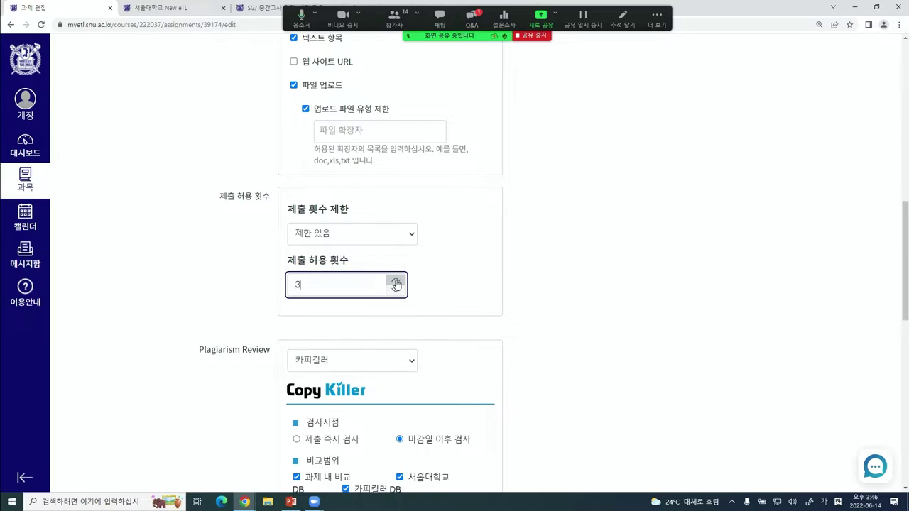
{"action": "left_click", "coordinate": [712, 316]}
- Keep 카피킬러 as the Plagiarism Review tool and review its check timing, comparison scope and plagiarism criteria
{"action": "scroll", "coordinate": [724, 348], "scroll_direction": "down", "scroll_amount": 3}
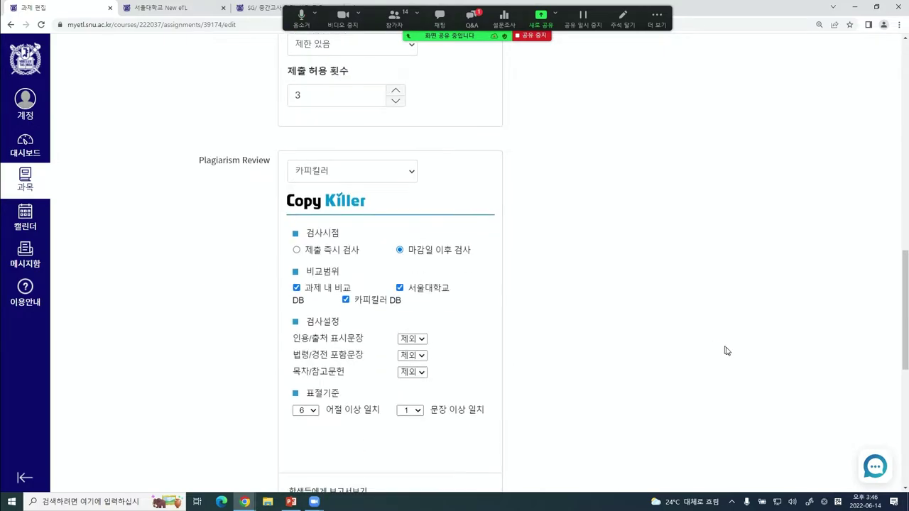
{"action": "left_click", "coordinate": [355, 175]}
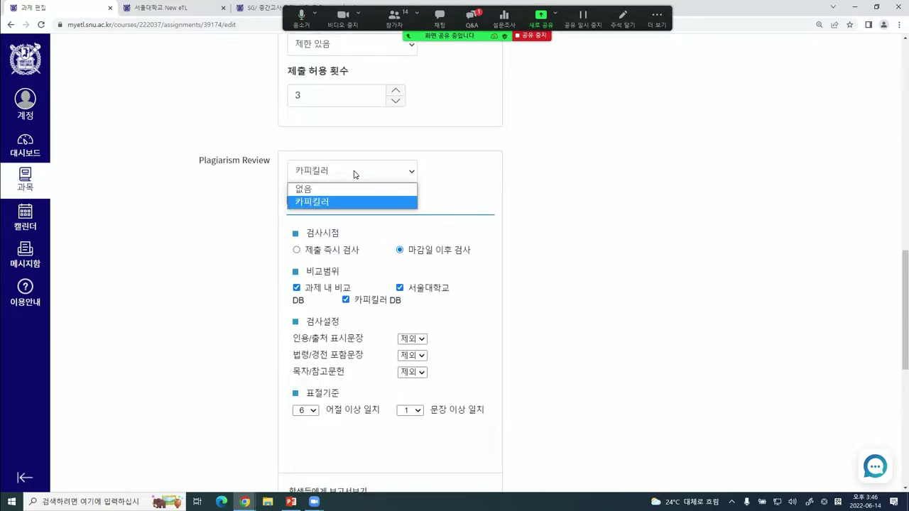
{"action": "left_click", "coordinate": [331, 205]}
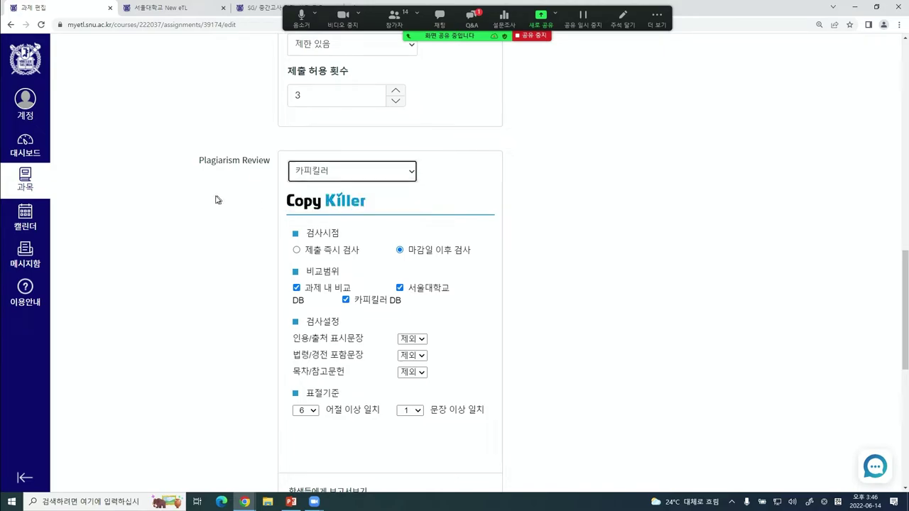
{"action": "scroll", "coordinate": [205, 206], "scroll_direction": "down", "scroll_amount": 2}
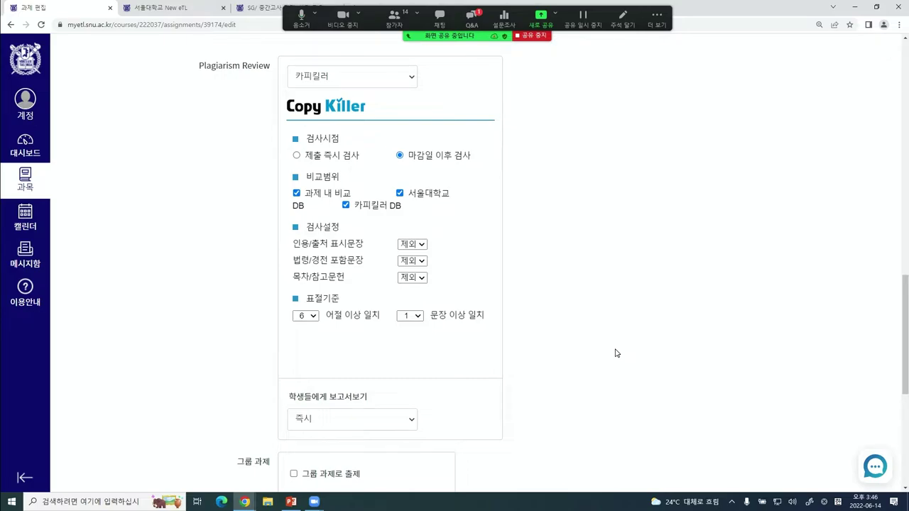
- Enable 그룹 과제로 출제 and look at the form for a new group set, closing it without saving
{"action": "scroll", "coordinate": [615, 353], "scroll_direction": "down", "scroll_amount": 4}
{"action": "triple_click", "coordinate": [256, 227]}
{"action": "left_click", "coordinate": [242, 250]}
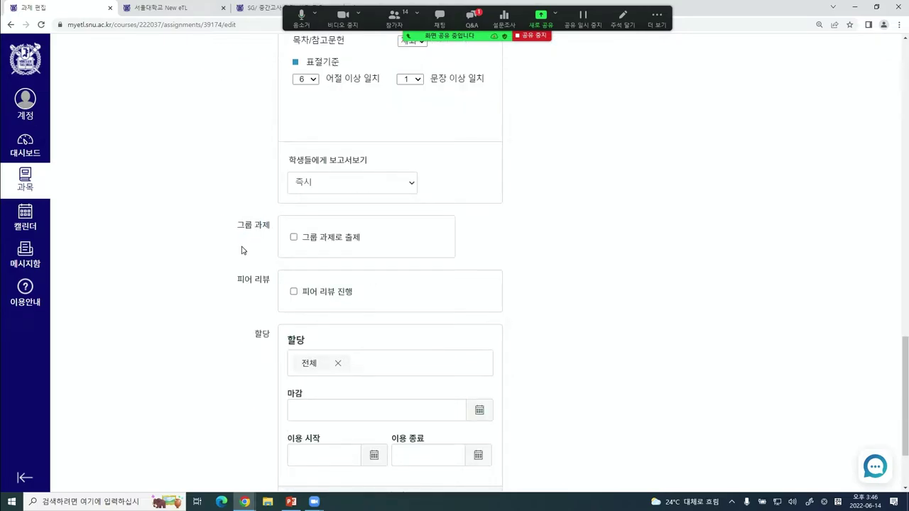
{"action": "left_click", "coordinate": [294, 237]}
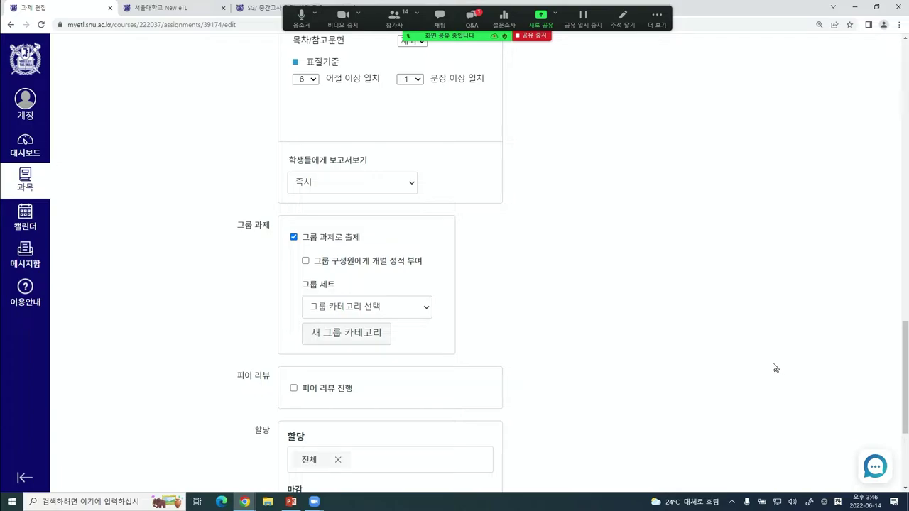
{"action": "left_click", "coordinate": [343, 339]}
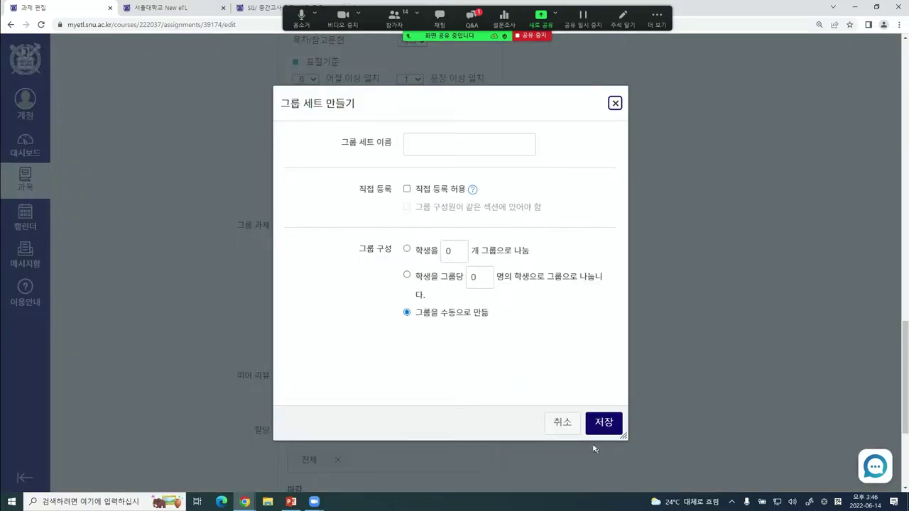
{"action": "left_click", "coordinate": [562, 422]}
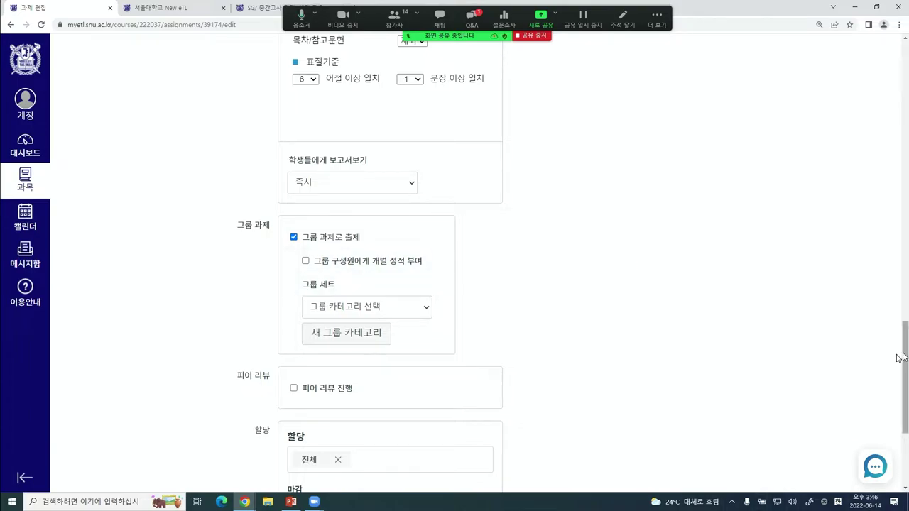
- Enable 그룹 구성원에게 개별 성적 부여 for the group assignment and turn on 피어 리뷰 진행
{"action": "left_click", "coordinate": [305, 262]}
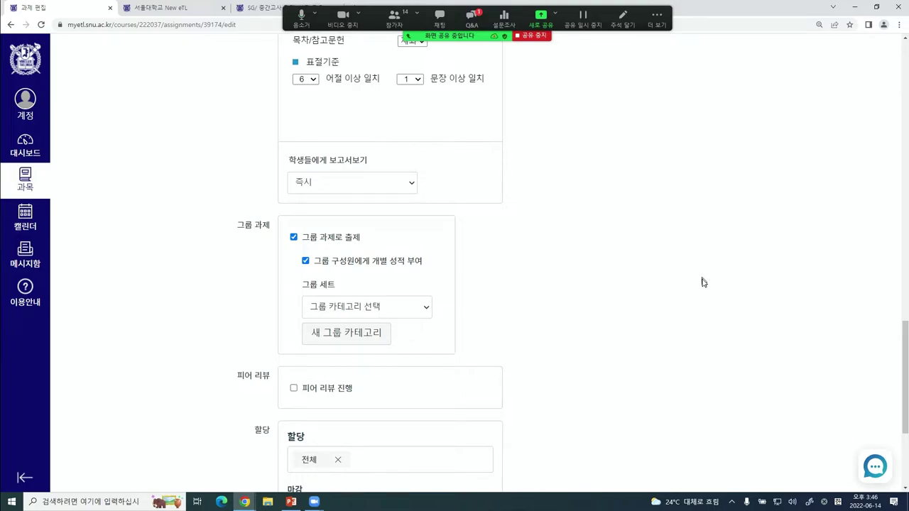
{"action": "scroll", "coordinate": [566, 156], "scroll_direction": "down", "scroll_amount": 2}
{"action": "scroll", "coordinate": [614, 179], "scroll_direction": "down", "scroll_amount": 1}
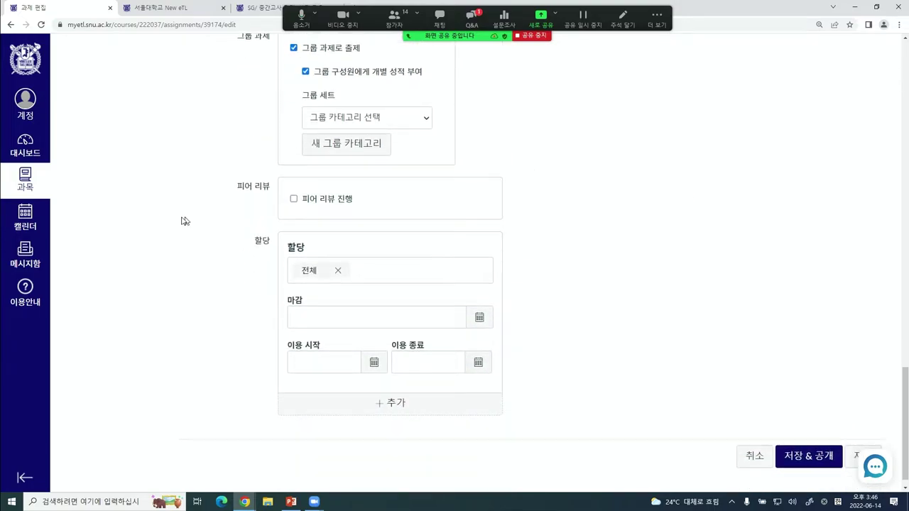
{"action": "left_click_drag", "start_coordinate": [237, 186], "coordinate": [268, 186]}
{"action": "left_click", "coordinate": [615, 193]}
{"action": "left_click", "coordinate": [293, 203]}
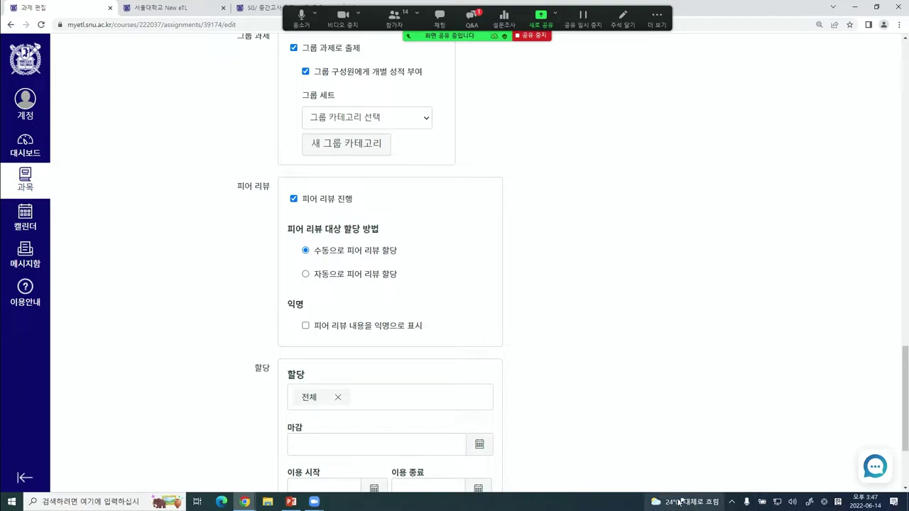
- Set the peer review allocation to 자동으로 피어 리뷰 할당 with 2 reviews in 학생별 피어 리뷰 할당 수
{"action": "left_click", "coordinate": [335, 274]}
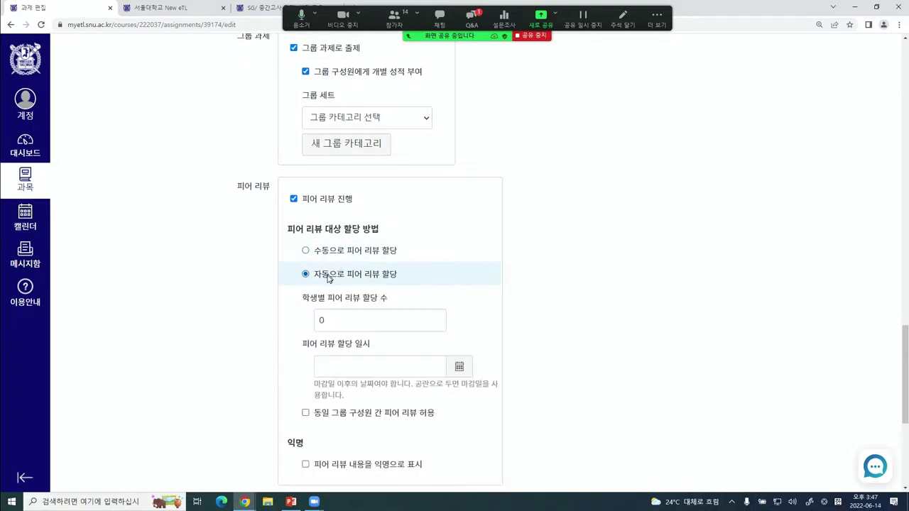
{"action": "scroll", "coordinate": [371, 227], "scroll_direction": "down", "scroll_amount": 1}
{"action": "left_click", "coordinate": [368, 272]}
{"action": "left_click_drag", "start_coordinate": [316, 255], "coordinate": [402, 256]}
{"action": "left_click", "coordinate": [658, 307]}
{"action": "left_click", "coordinate": [397, 276]}
{"action": "key", "text": "BackSpace"}
{"action": "mouse_move", "coordinate": [244, 502]}
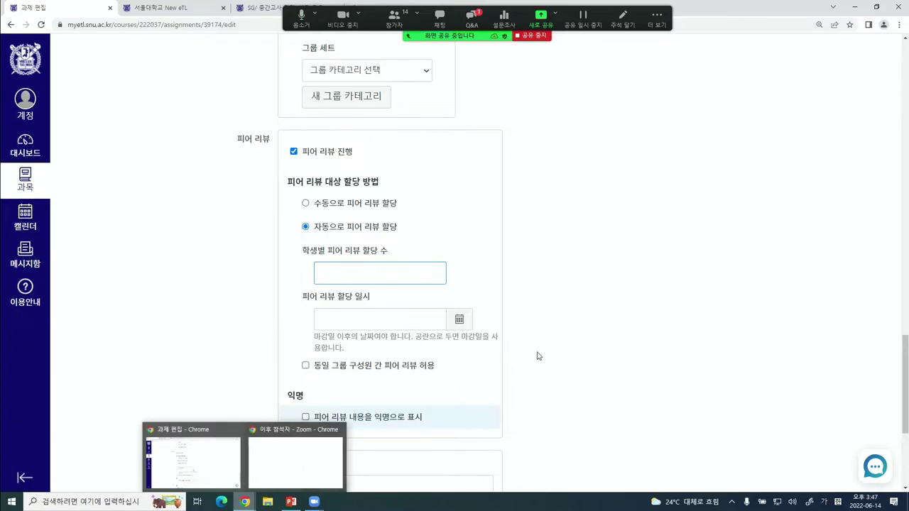
{"action": "type", "text": "2"}
{"action": "left_click", "coordinate": [671, 317]}
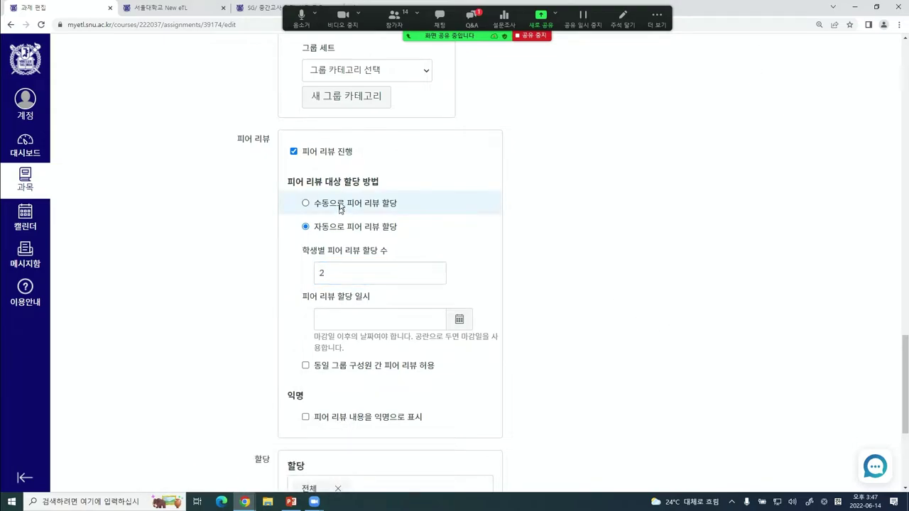
{"action": "left_click_drag", "start_coordinate": [231, 133], "coordinate": [276, 142]}
{"action": "left_click", "coordinate": [703, 253]}
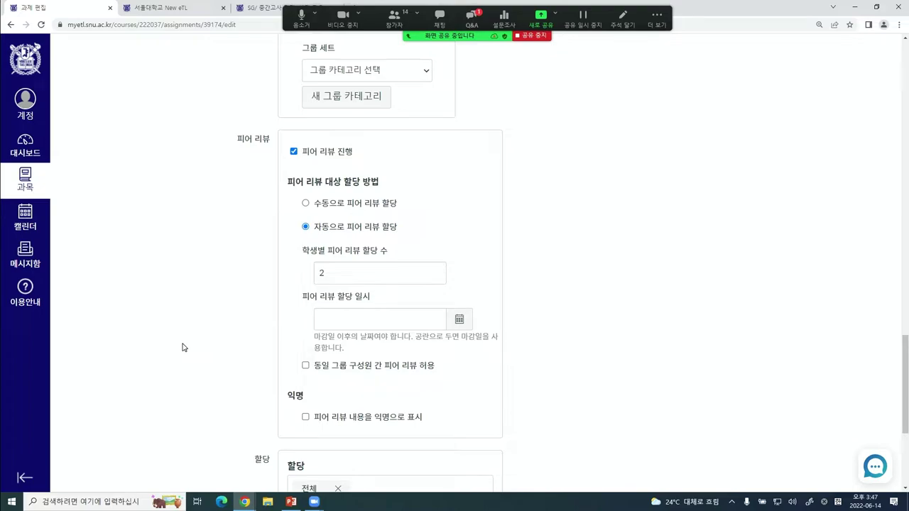
{"action": "scroll", "coordinate": [298, 306], "scroll_direction": "up", "scroll_amount": 1}
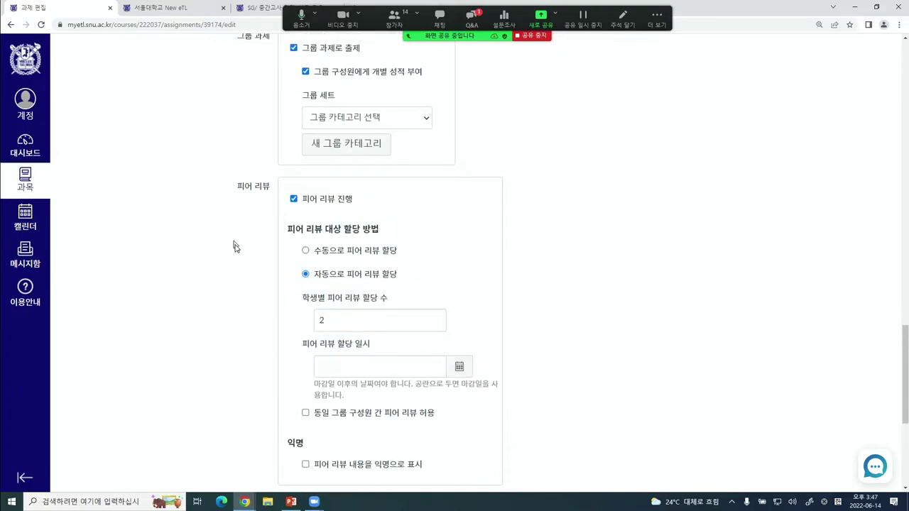
{"action": "scroll", "coordinate": [235, 244], "scroll_direction": "up", "scroll_amount": 1}
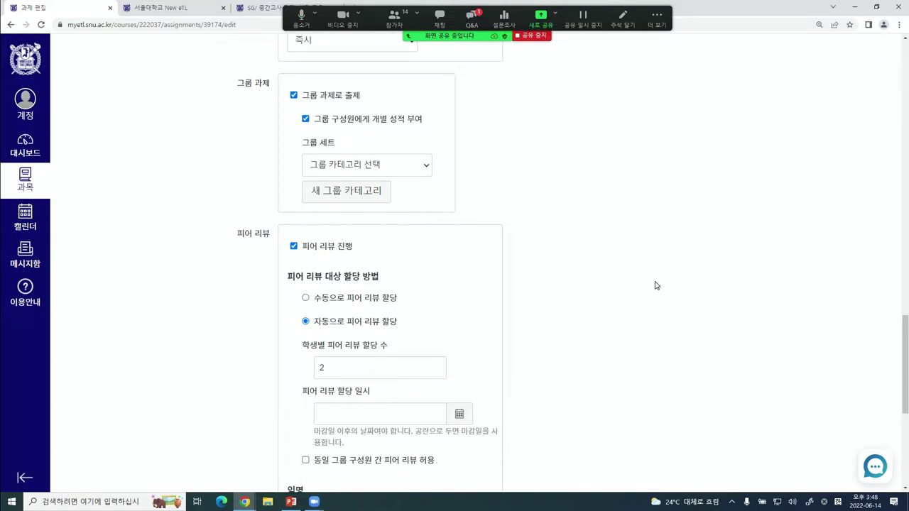
- Present the PowerPoint slide 과제/토론/퀴즈 이용 기간 to compare it with the 할당 section, and return to the assignment form in the browser
{"action": "scroll", "coordinate": [717, 366], "scroll_direction": "down", "scroll_amount": 2}
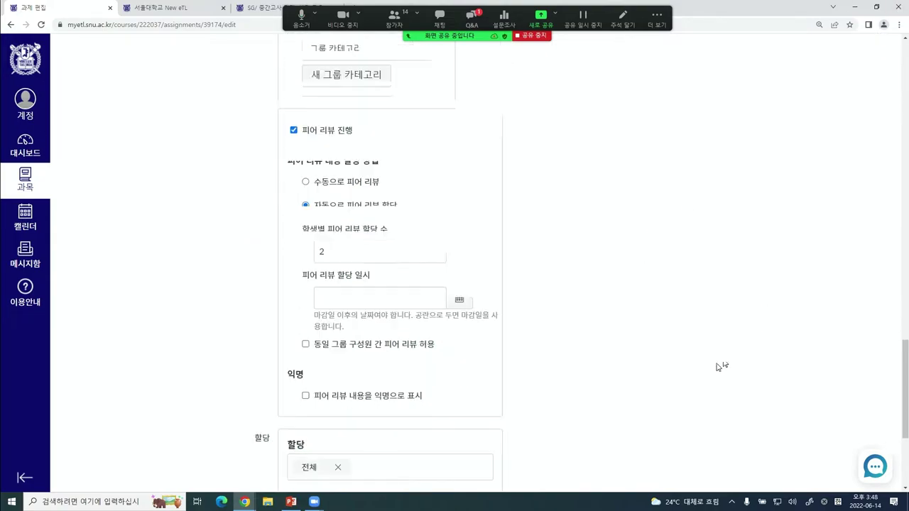
{"action": "scroll", "coordinate": [717, 366], "scroll_direction": "down", "scroll_amount": 4}
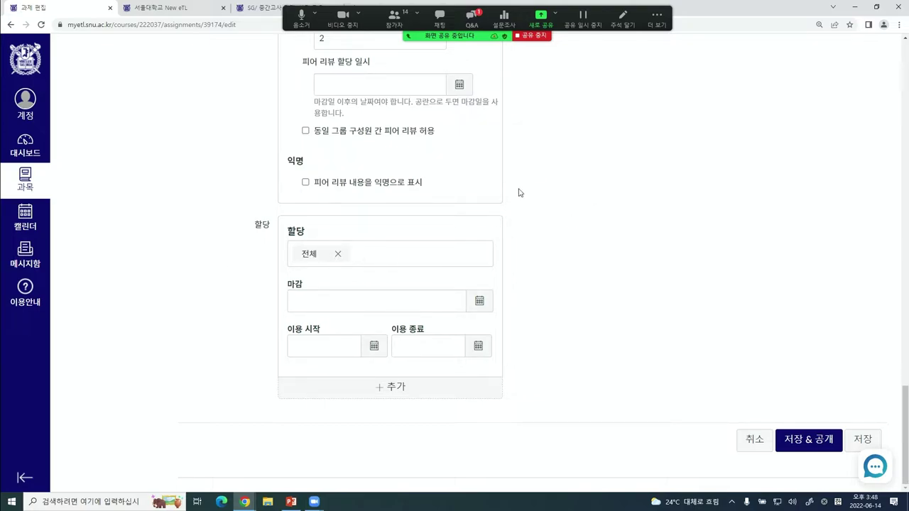
{"action": "left_click", "coordinate": [290, 501]}
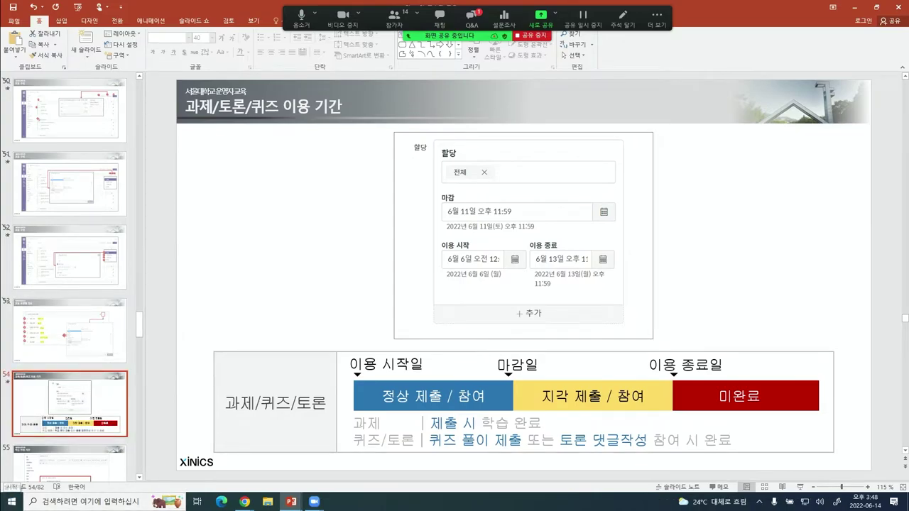
{"action": "key", "text": "shift+F5"}
{"action": "key", "text": "Right"}
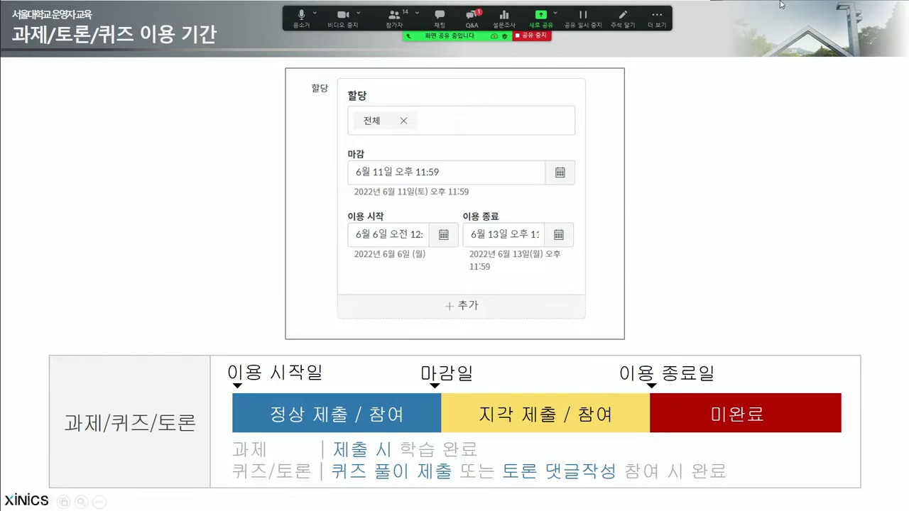
{"action": "key", "text": "Escape"}
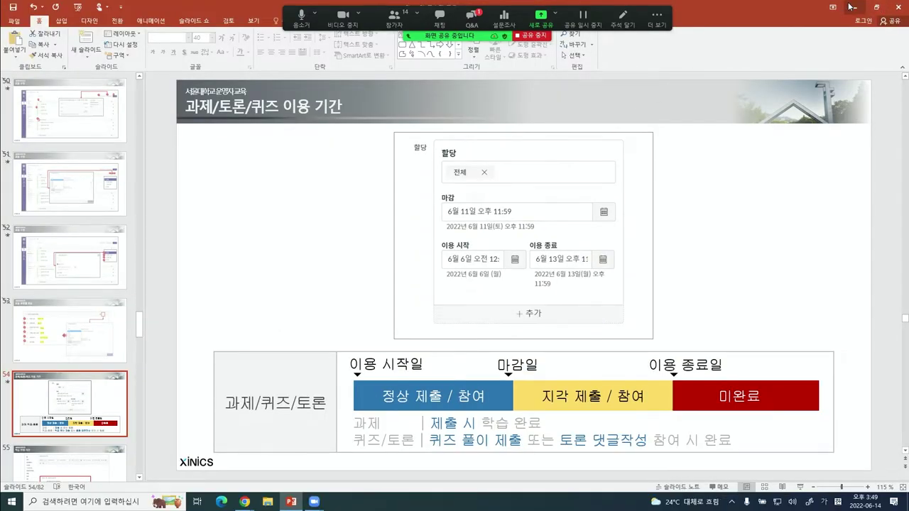
{"action": "left_click", "coordinate": [853, 7]}
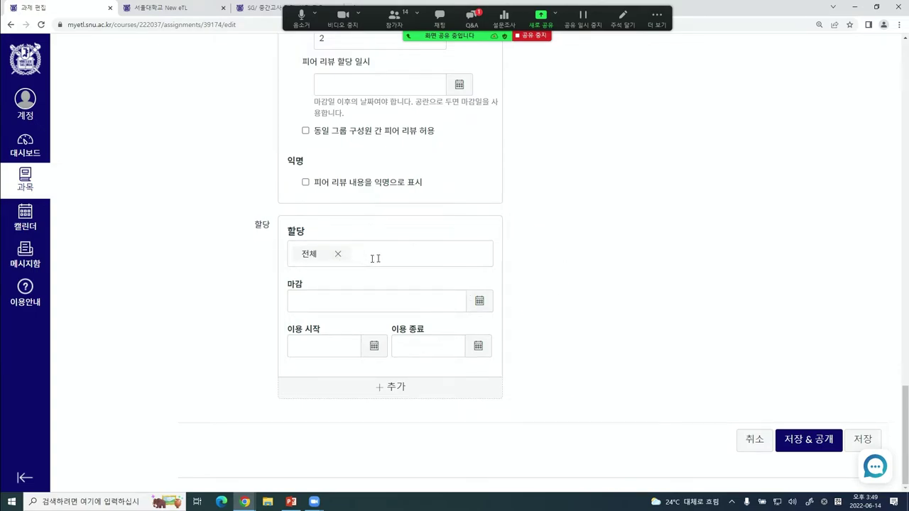
- Set the assignment's 이용 시작 to June 15, 2022 and its 마감 to June 30, 2022
{"action": "left_click", "coordinate": [365, 346]}
{"action": "left_click", "coordinate": [358, 270]}
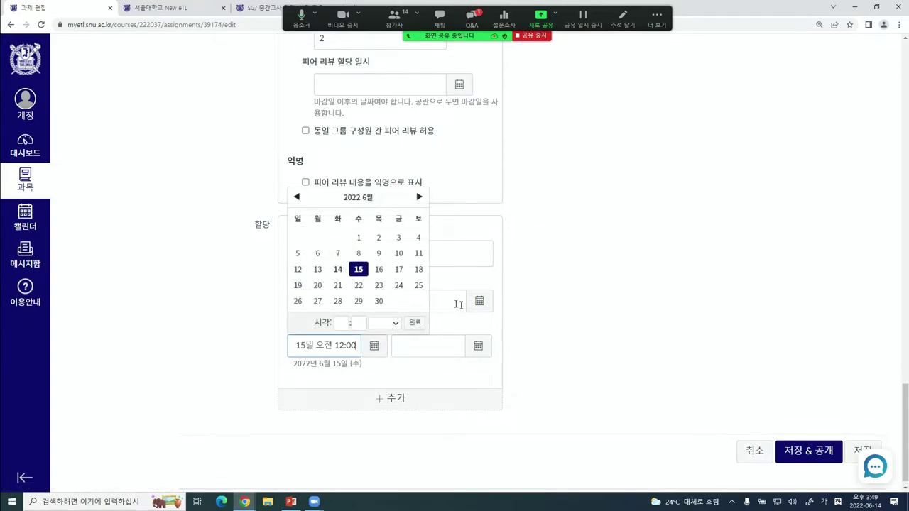
{"action": "left_click", "coordinate": [483, 304]}
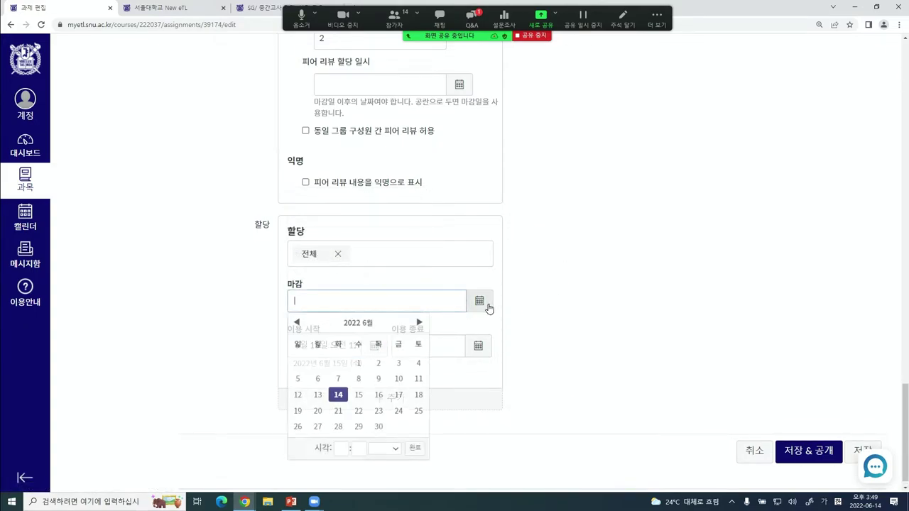
{"action": "left_click", "coordinate": [379, 426]}
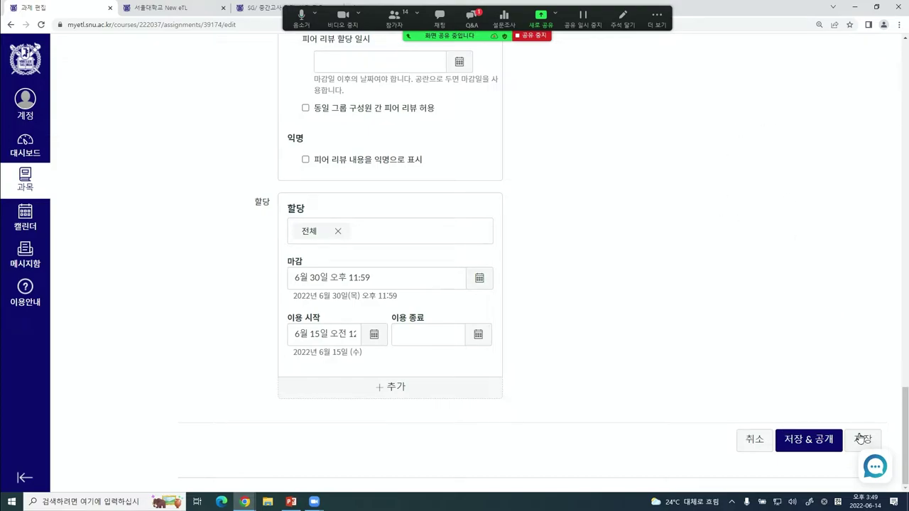
- Turn off 업로드 파일 유형 제한 and 그룹 과제로 출제, and save and publish the assignment
{"action": "left_click", "coordinate": [820, 441]}
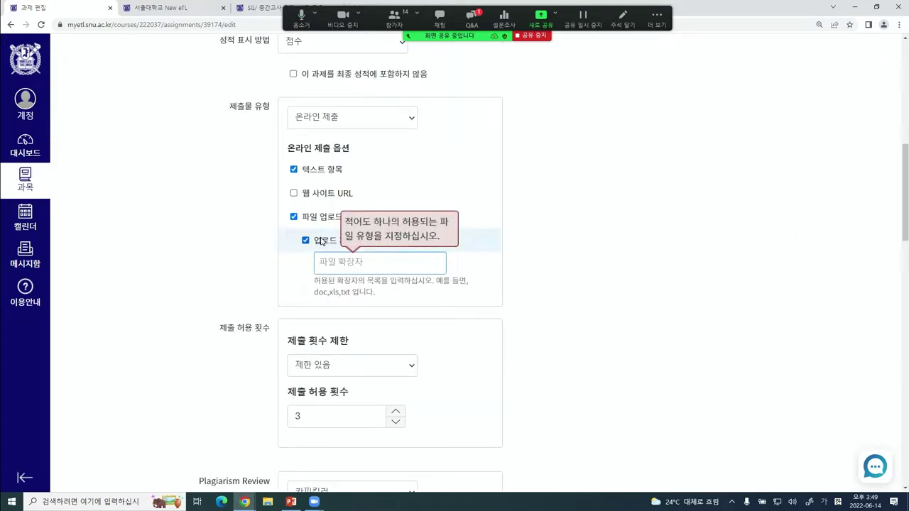
{"action": "scroll", "coordinate": [553, 306], "scroll_direction": "down", "scroll_amount": 20}
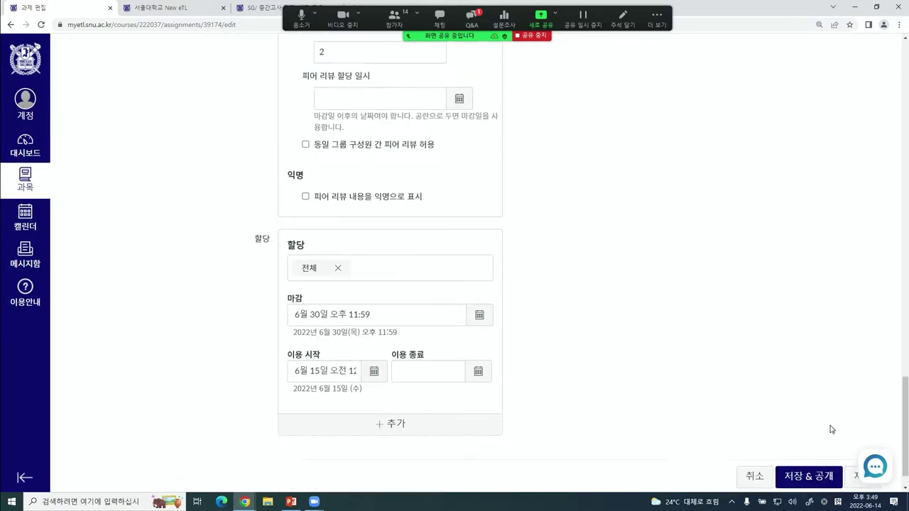
{"action": "left_click", "coordinate": [820, 441]}
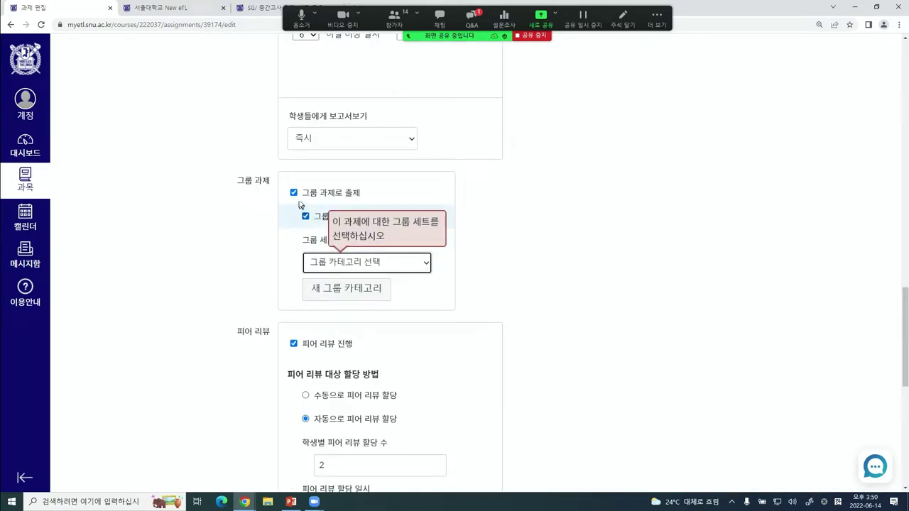
{"action": "left_click", "coordinate": [293, 193]}
{"action": "scroll", "coordinate": [796, 383], "scroll_direction": "down", "scroll_amount": 5}
{"action": "left_click", "coordinate": [815, 436]}
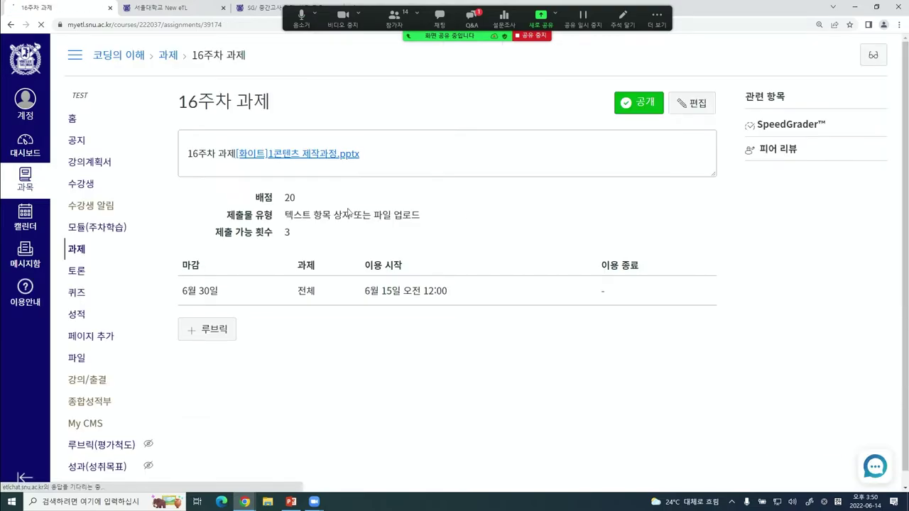
- In 모듈(주차학습), add a new quiz named 16주차 in the 퀴즈 group to the 16주차 module
{"action": "left_click", "coordinate": [83, 206]}
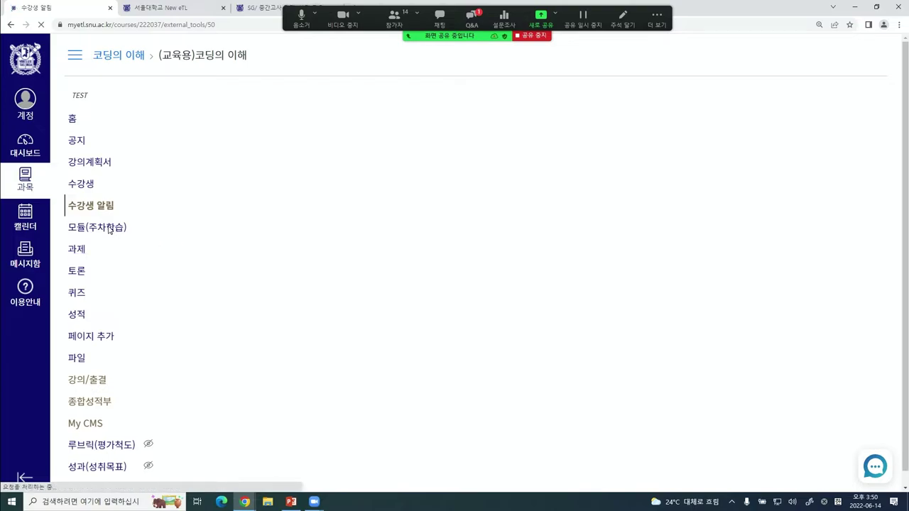
{"action": "left_click", "coordinate": [87, 228]}
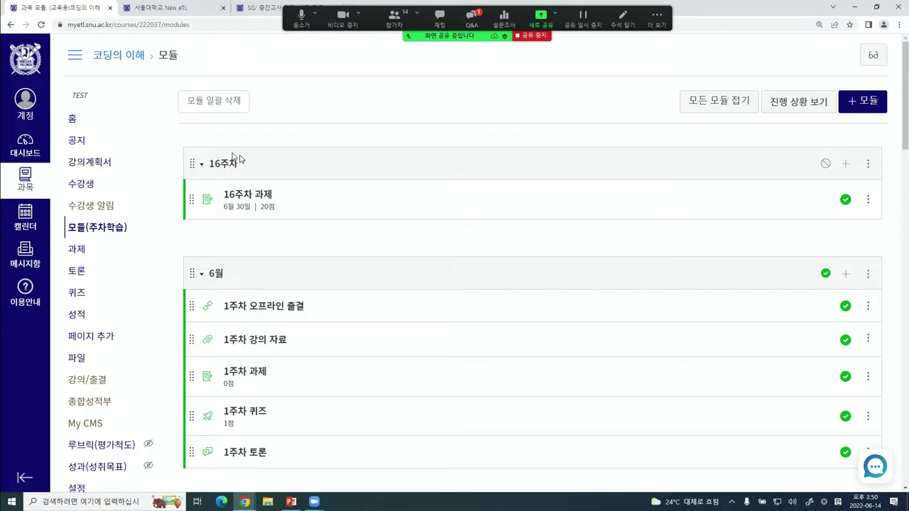
{"action": "left_click", "coordinate": [845, 164]}
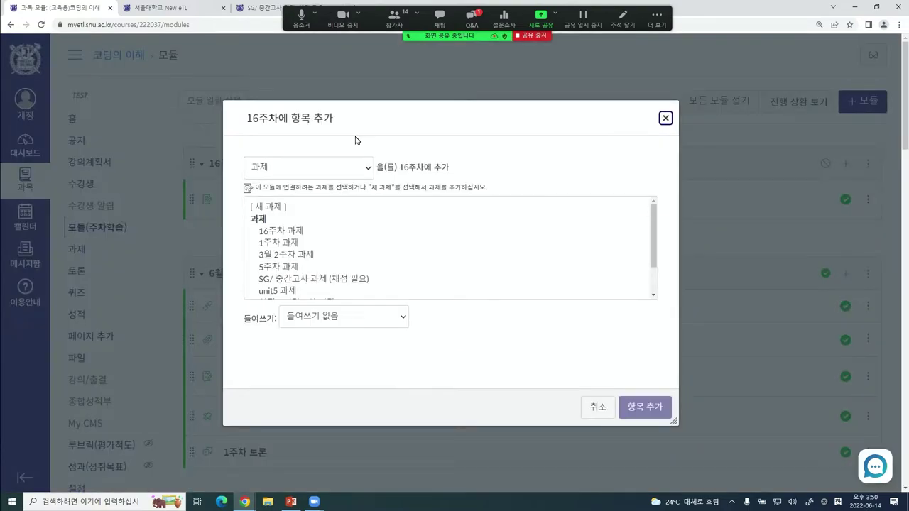
{"action": "left_click", "coordinate": [318, 164]}
{"action": "left_click", "coordinate": [268, 200]}
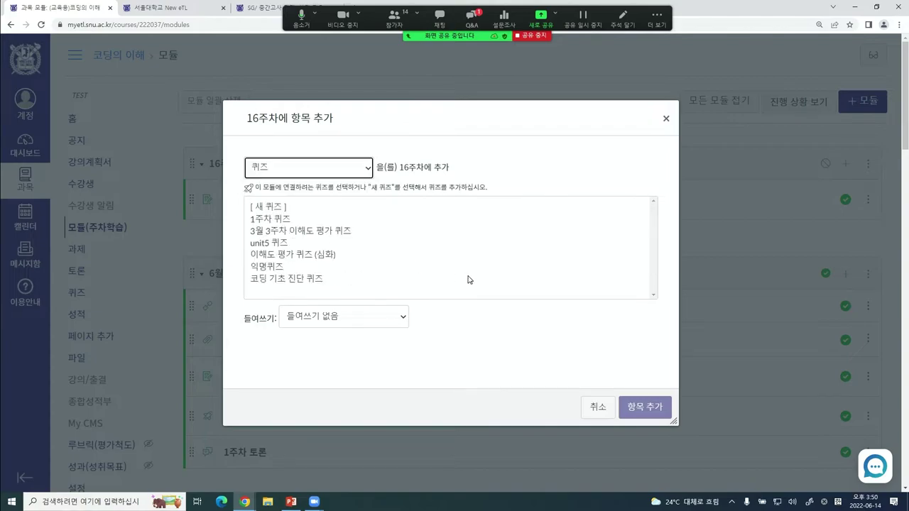
{"action": "left_click", "coordinate": [276, 206]}
{"action": "left_click", "coordinate": [311, 323]}
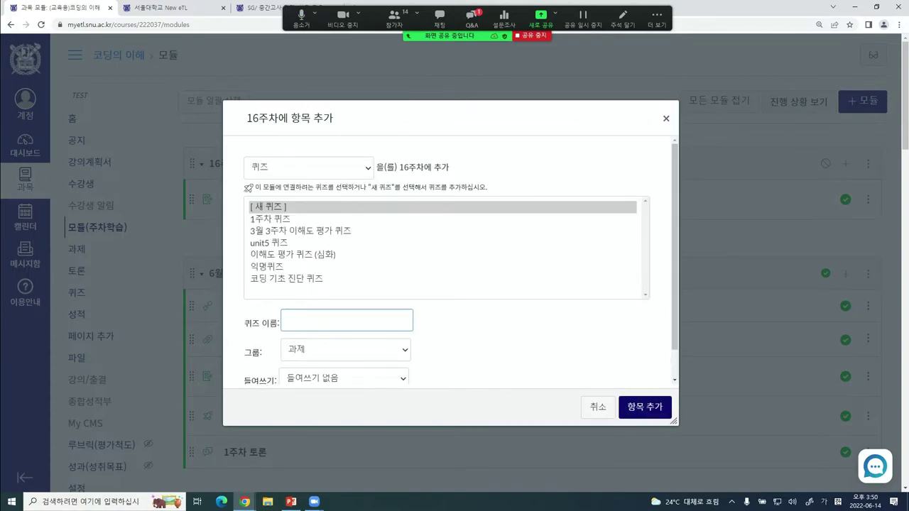
{"action": "type", "text": "16주차"}
{"action": "scroll", "coordinate": [658, 370], "scroll_direction": "down", "scroll_amount": 1}
{"action": "left_click", "coordinate": [320, 328]}
{"action": "left_click", "coordinate": [345, 347]}
{"action": "left_click", "coordinate": [653, 414]}
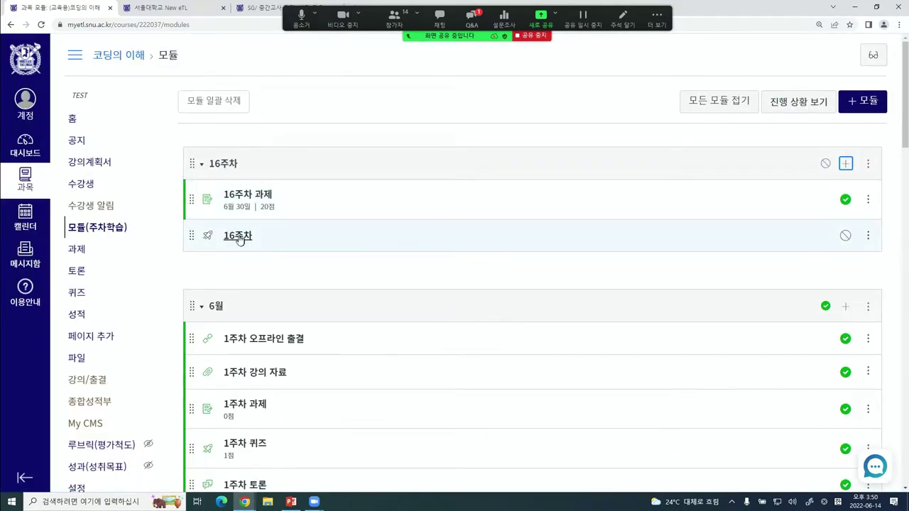
- Open the new 16주차 quiz for editing, look at its 문제 작성 and 세부 사항 sections, and go to the description field
{"action": "left_click", "coordinate": [240, 239]}
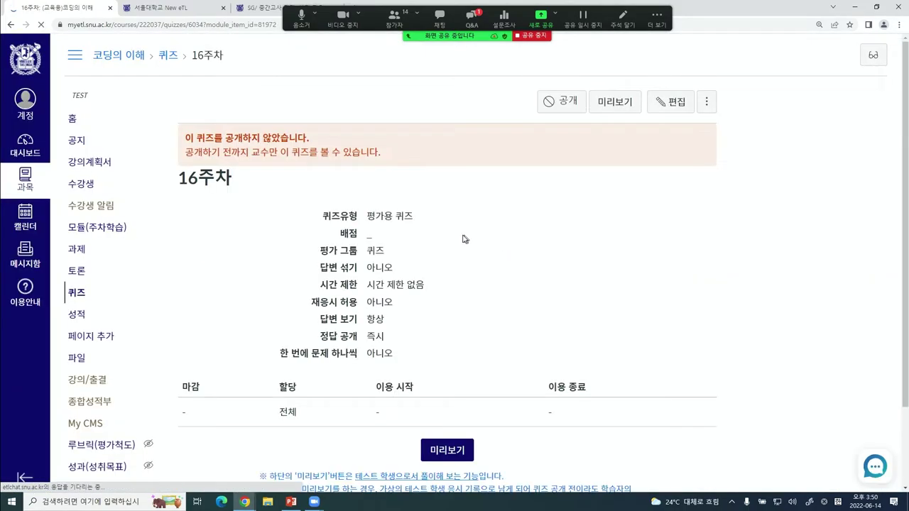
{"action": "left_click", "coordinate": [660, 103]}
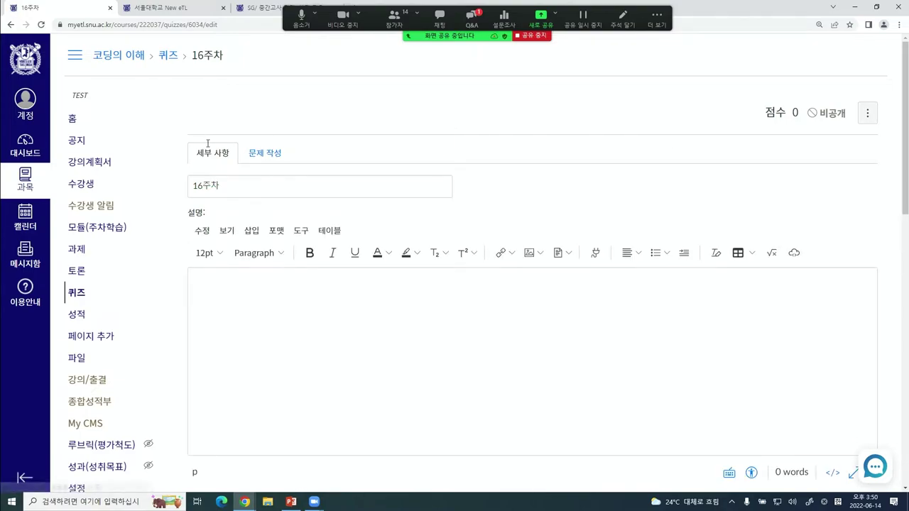
{"action": "left_click", "coordinate": [255, 153]}
{"action": "left_click", "coordinate": [221, 158]}
{"action": "left_click", "coordinate": [415, 385]}
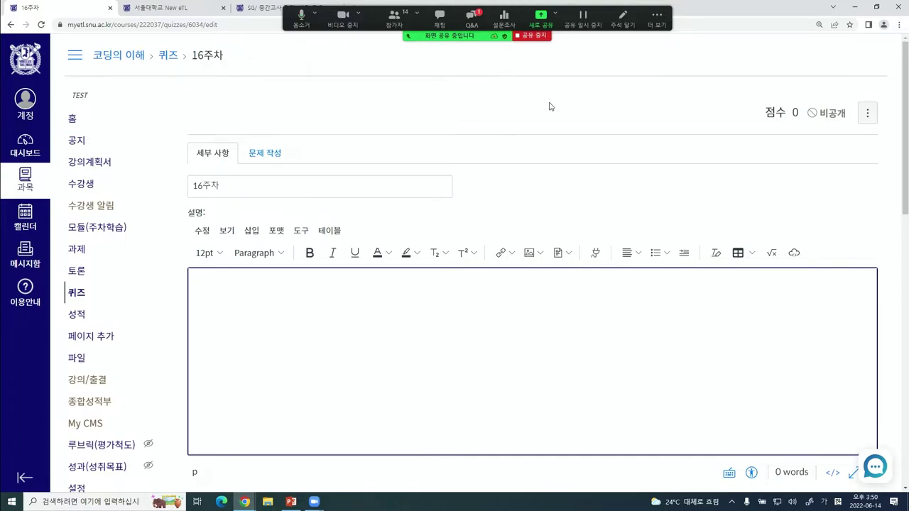
{"action": "left_click", "coordinate": [543, 128]}
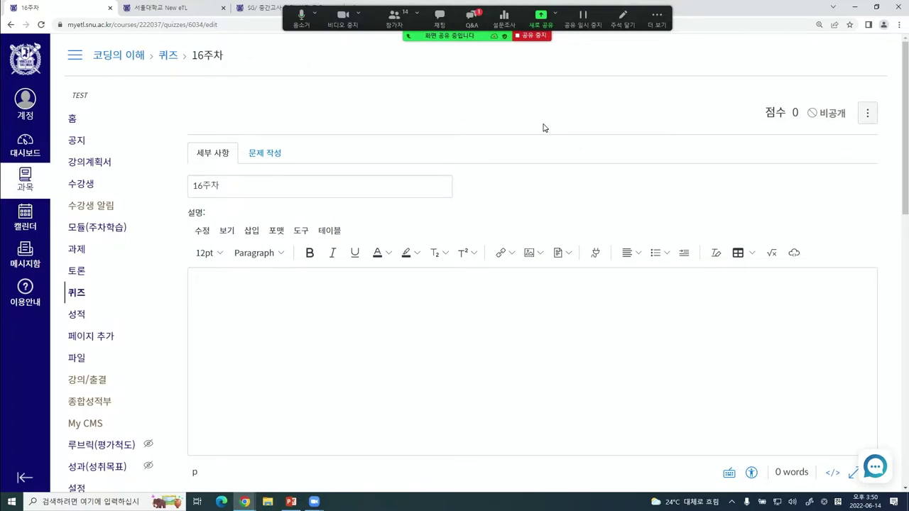
{"action": "scroll", "coordinate": [450, 290], "scroll_direction": "down", "scroll_amount": 2}
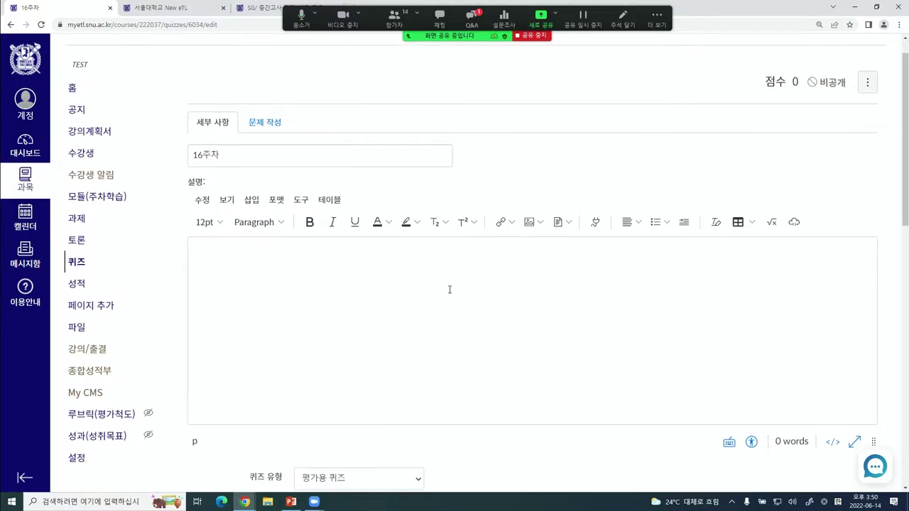
{"action": "scroll", "coordinate": [294, 248], "scroll_direction": "up", "scroll_amount": 2}
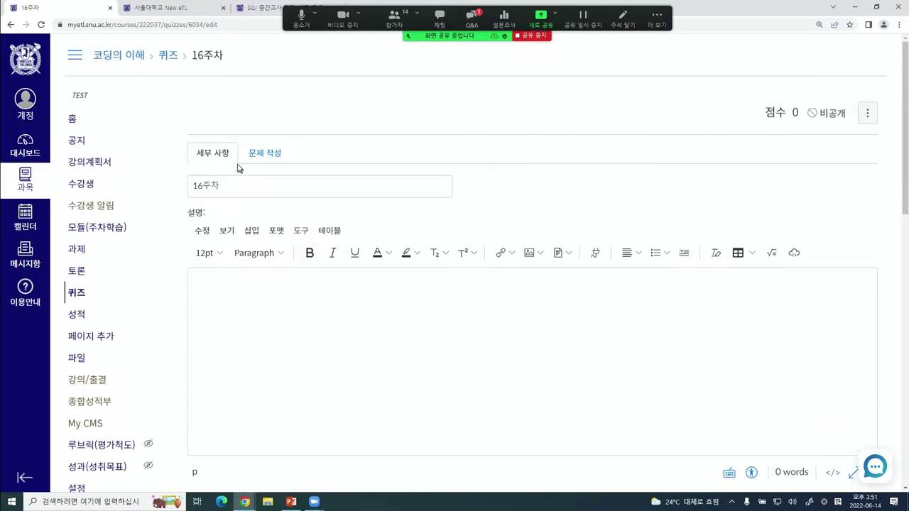
{"action": "left_click", "coordinate": [380, 365]}
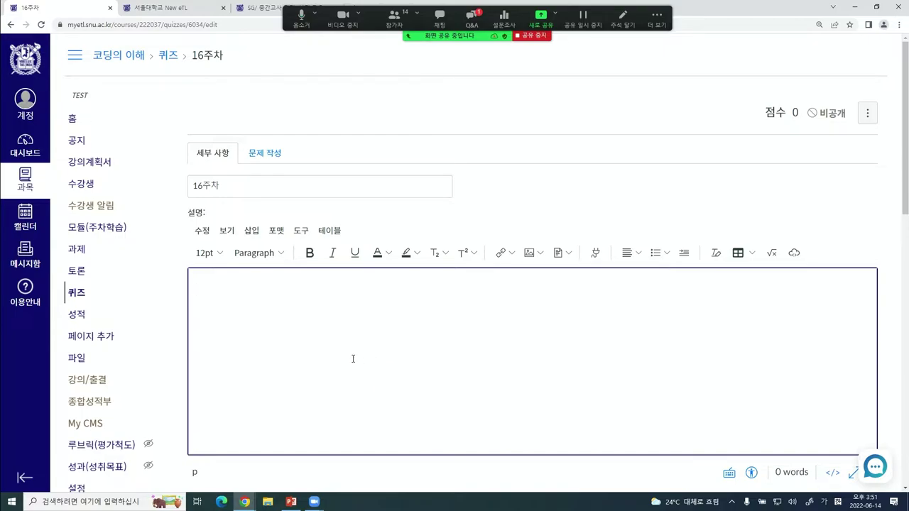
- Enter 객관식 and 시간 제한 on separate lines in the quiz description
{"action": "left_click_drag", "start_coordinate": [236, 179], "coordinate": [102, 162]}
{"action": "left_click", "coordinate": [274, 317]}
{"action": "scroll", "coordinate": [274, 317], "scroll_direction": "down", "scroll_amount": 3}
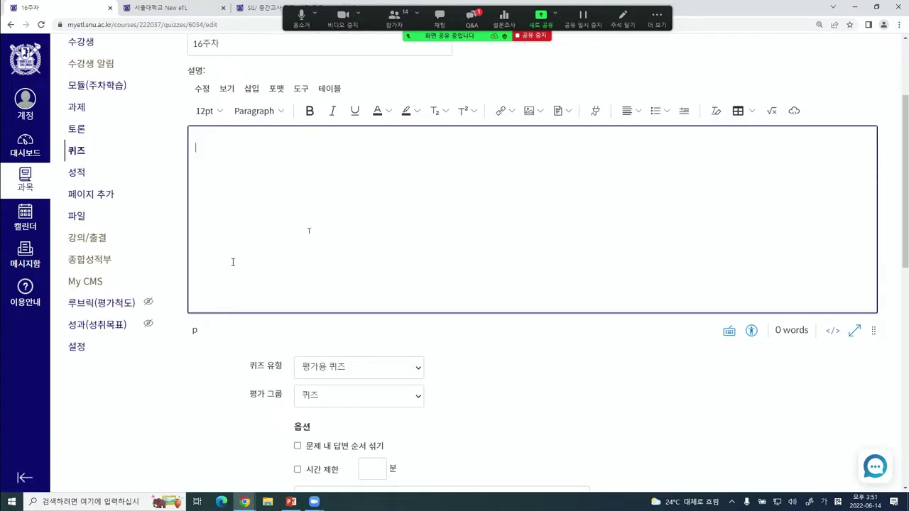
{"action": "scroll", "coordinate": [349, 256], "scroll_direction": "up", "scroll_amount": 1}
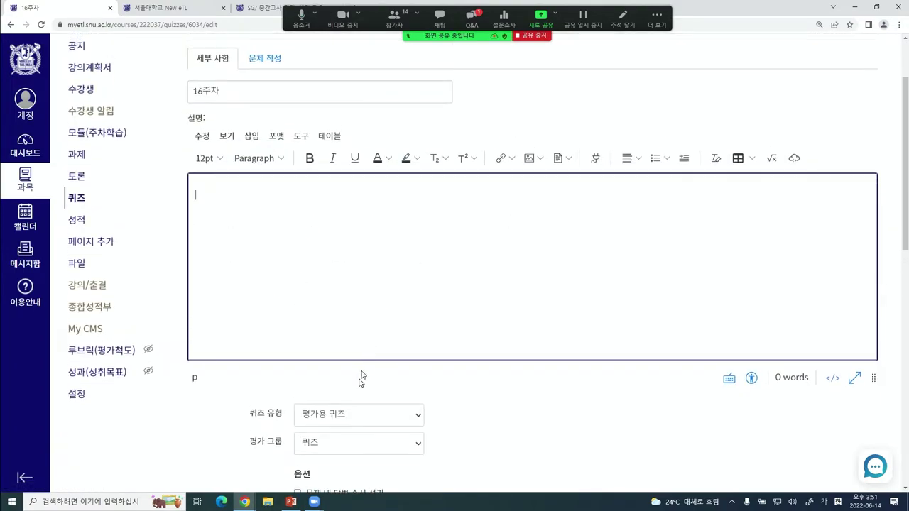
{"action": "mouse_move", "coordinate": [244, 502]}
{"action": "type", "text": "개"}
{"action": "type", "text": "관시"}
{"action": "type", "text": "시간 제한"}
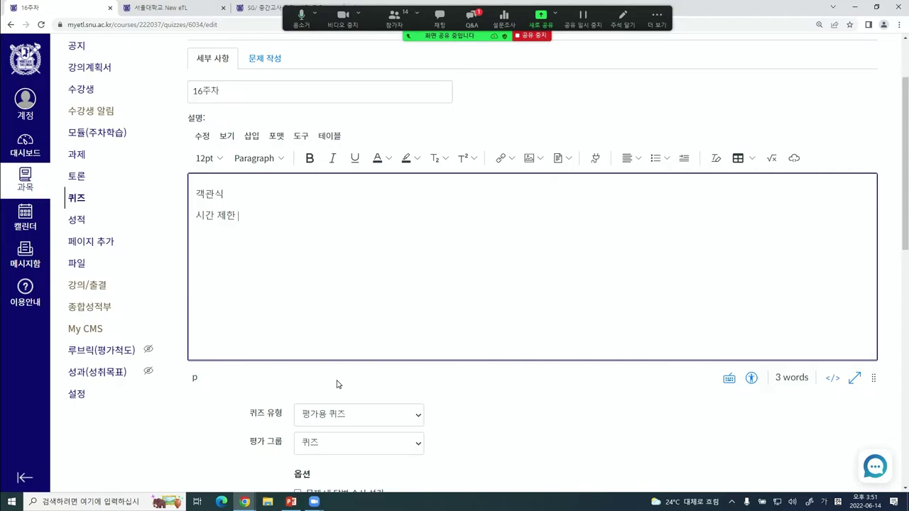
- Look at the 퀴즈 유형 choices and turn on 문제 내 답변 순서 섞기 for the quiz
{"action": "scroll", "coordinate": [416, 220], "scroll_direction": "down", "scroll_amount": 3}
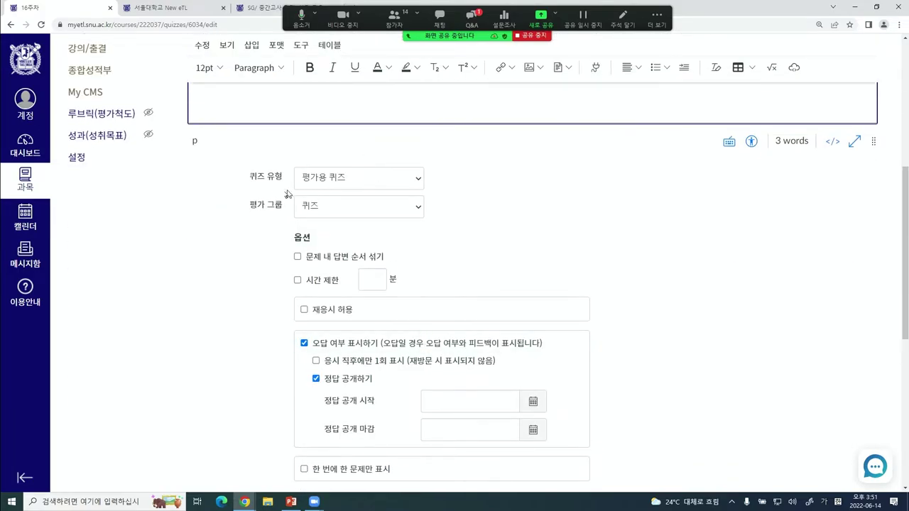
{"action": "left_click", "coordinate": [355, 181]}
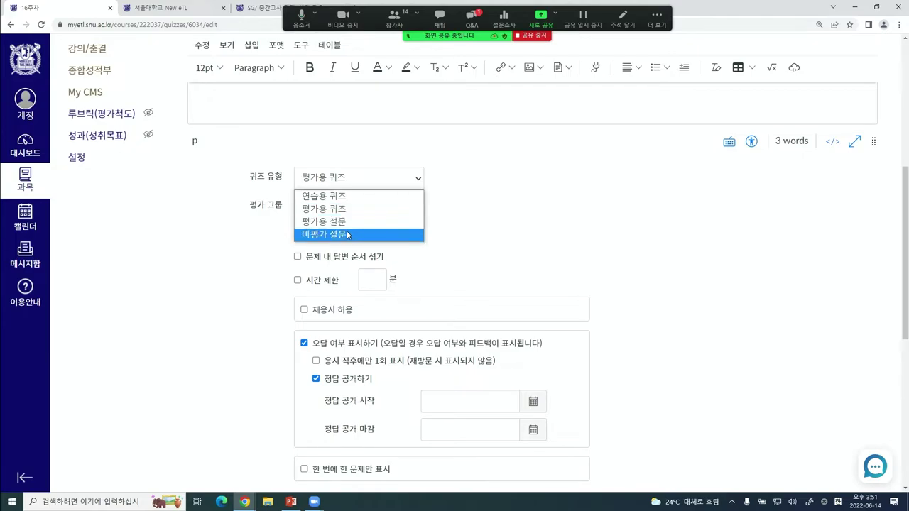
{"action": "left_click", "coordinate": [582, 243]}
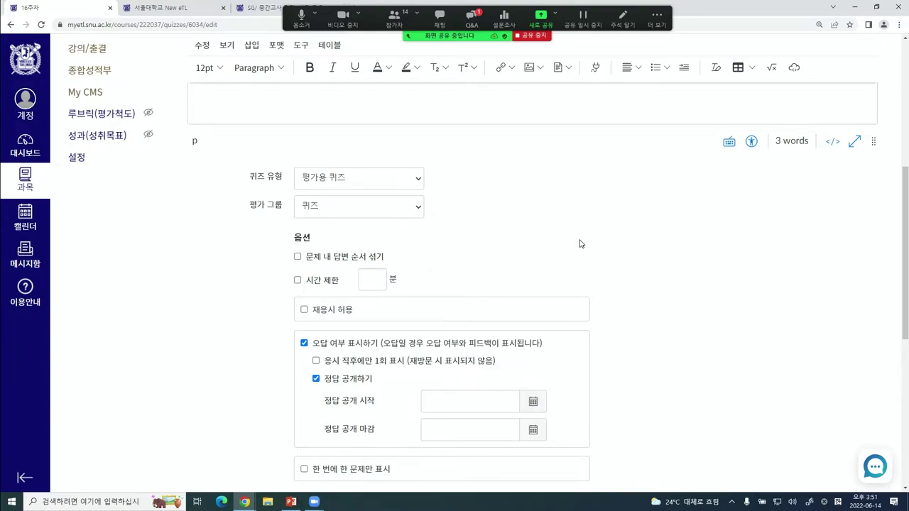
{"action": "scroll", "coordinate": [574, 243], "scroll_direction": "down", "scroll_amount": 3}
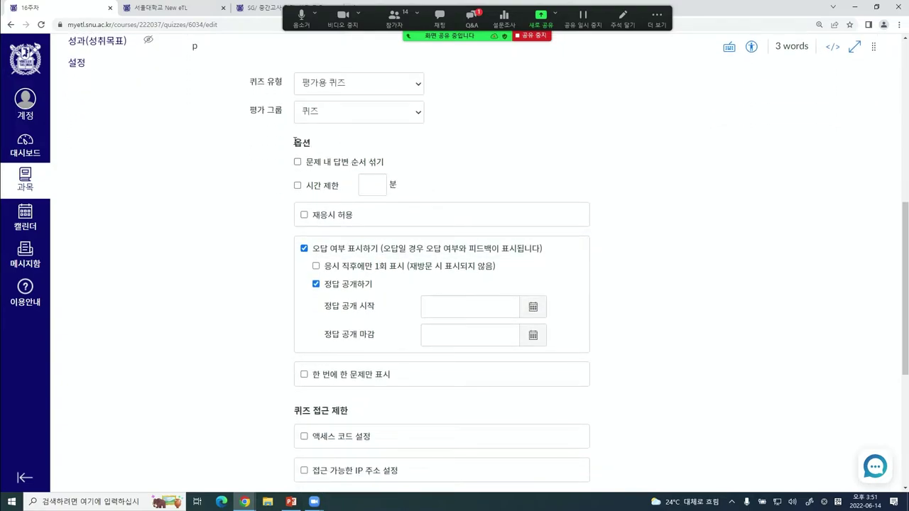
{"action": "triple_click", "coordinate": [310, 164]}
{"action": "left_click", "coordinate": [400, 162]}
{"action": "left_click", "coordinate": [399, 162]}
{"action": "left_click", "coordinate": [376, 163]}
{"action": "left_click", "coordinate": [369, 162]}
{"action": "mouse_move", "coordinate": [291, 505]}
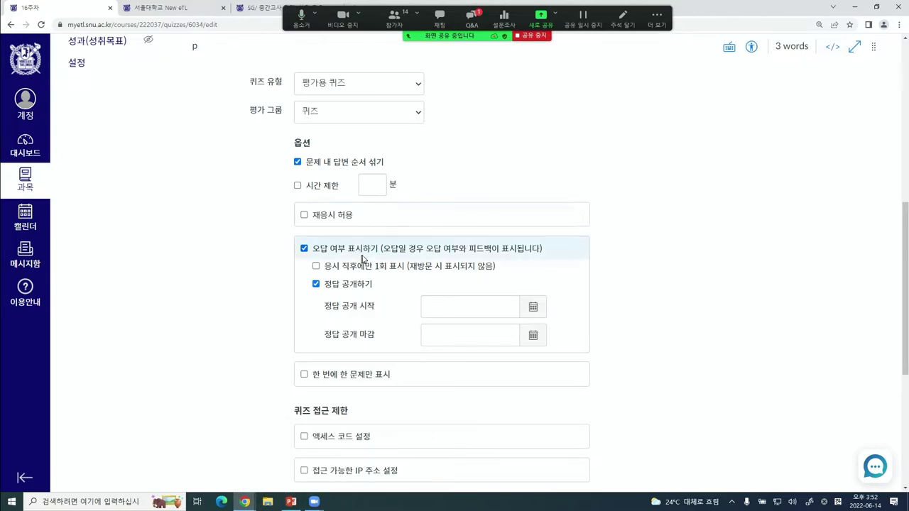
- Turn on 시간 제한 with a limit of 50 minutes and enable 자동 제출 비활성화
{"action": "left_click", "coordinate": [309, 188]}
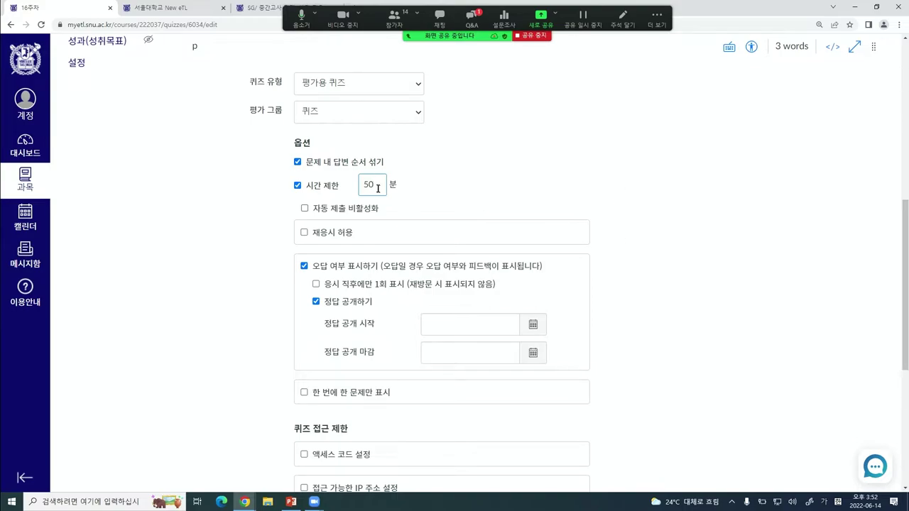
{"action": "left_click", "coordinate": [451, 187]}
{"action": "left_click_drag", "start_coordinate": [312, 208], "coordinate": [369, 213]}
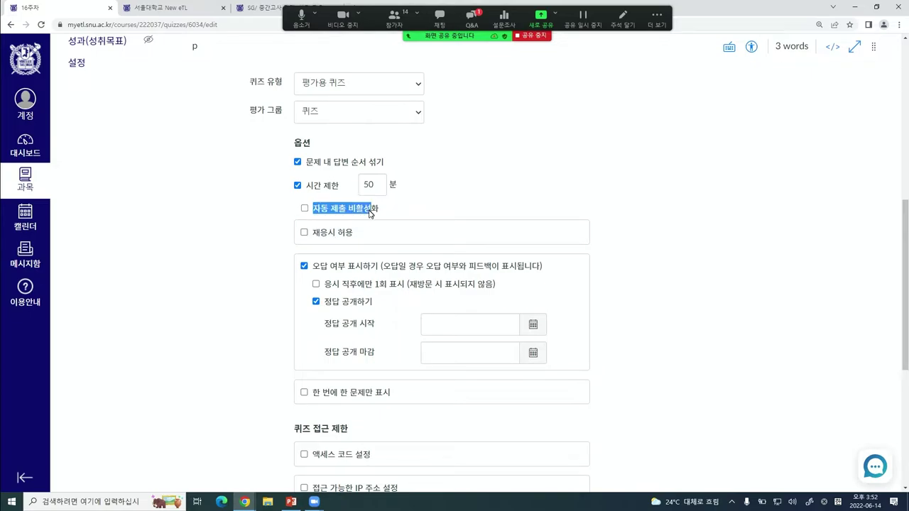
{"action": "left_click", "coordinate": [319, 213]}
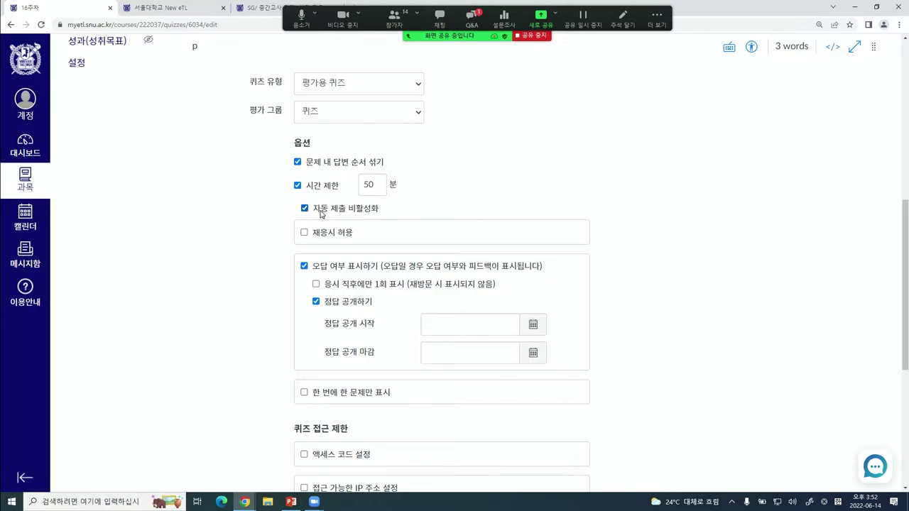
{"action": "left_click_drag", "start_coordinate": [321, 213], "coordinate": [386, 213]}
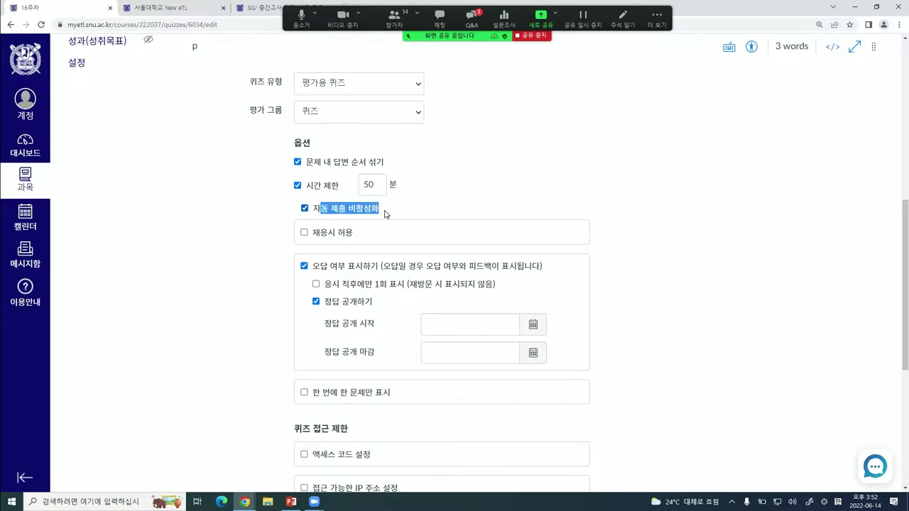
- Turn on 재응시 허용 and 제출 횟수 제한, and set the submission limit to 2
{"action": "scroll", "coordinate": [385, 213], "scroll_direction": "down", "scroll_amount": 1}
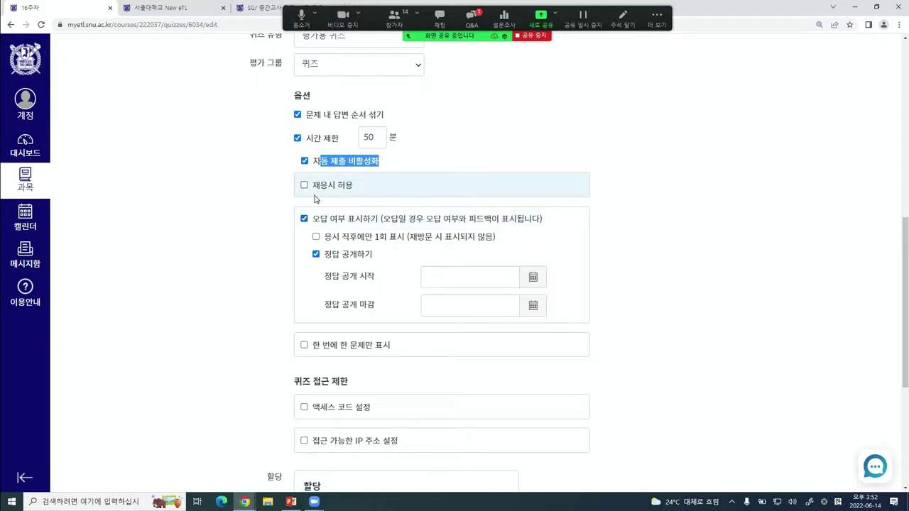
{"action": "left_click", "coordinate": [303, 186]}
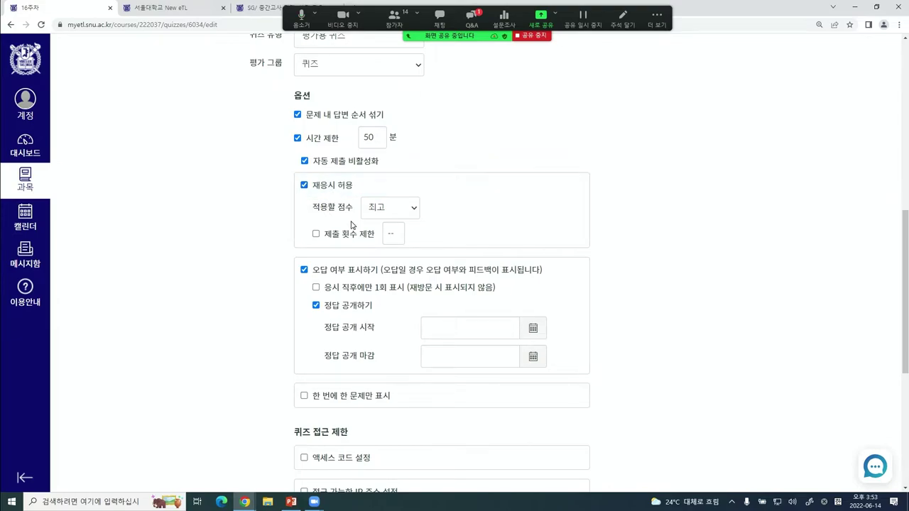
{"action": "left_click", "coordinate": [333, 239]}
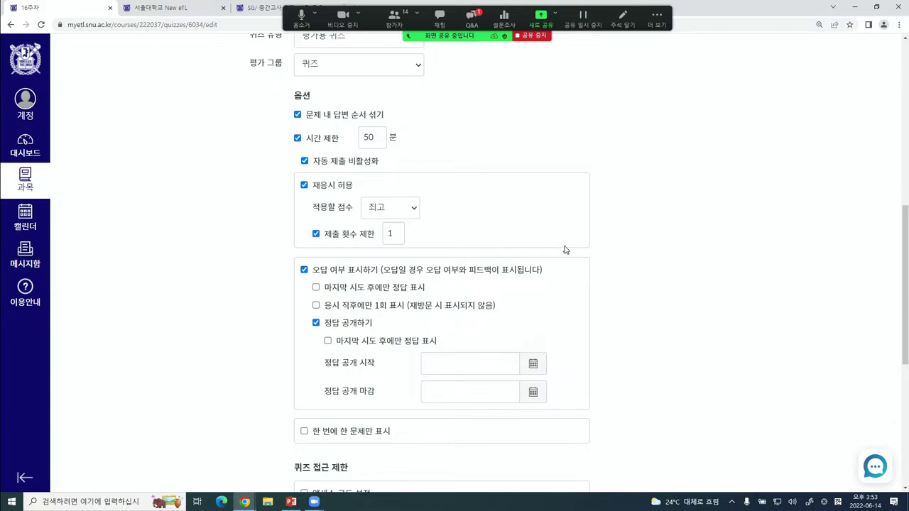
{"action": "left_click", "coordinate": [393, 233]}
{"action": "key", "text": "BackSpace"}
{"action": "type", "text": "2"}
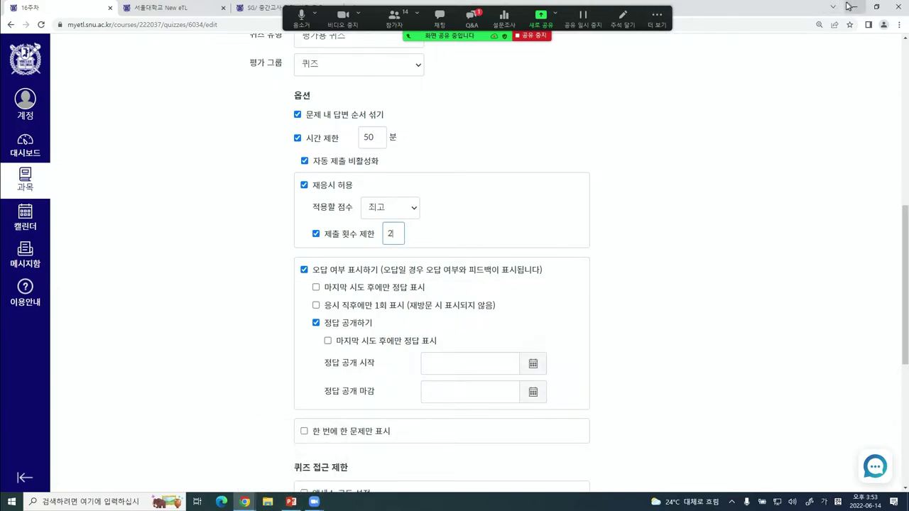
- Clear the 제출 횟수 제한 number and view the 적용할 점수 choices for retakes
{"action": "key", "text": "BackSpace"}
{"action": "scroll", "coordinate": [391, 234], "scroll_direction": "down", "scroll_amount": 2}
{"action": "scroll", "coordinate": [386, 236], "scroll_direction": "up", "scroll_amount": 3}
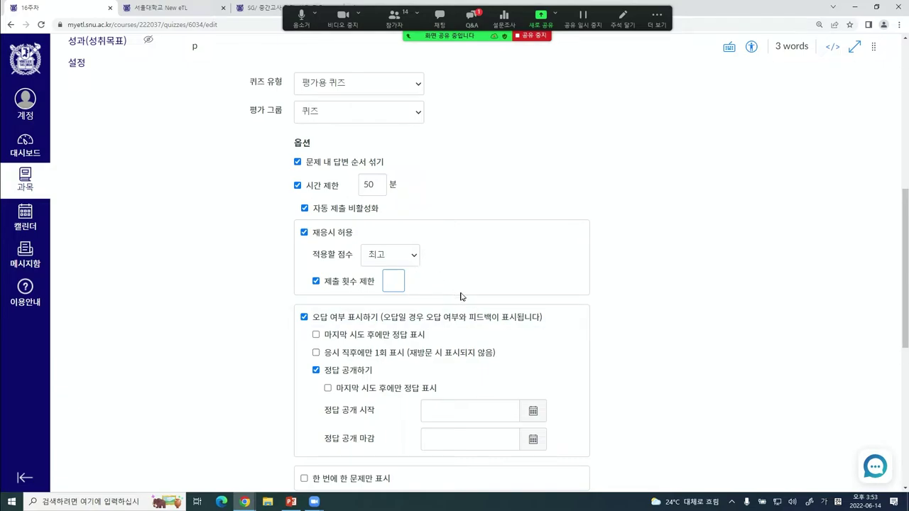
{"action": "type", "text": "3"}
{"action": "left_click", "coordinate": [868, 372]}
{"action": "left_click", "coordinate": [395, 281]}
{"action": "left_click_drag", "start_coordinate": [316, 254], "coordinate": [353, 259]}
{"action": "left_click", "coordinate": [336, 262]}
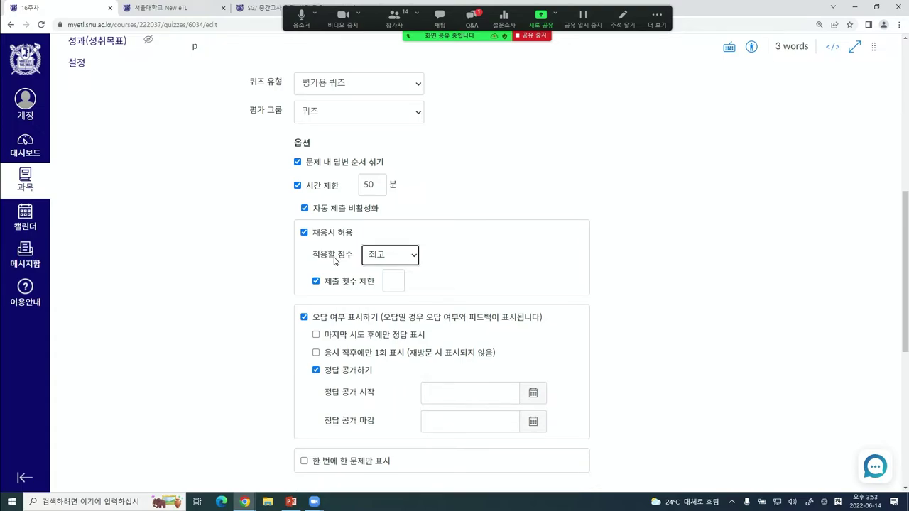
{"action": "left_click", "coordinate": [394, 261]}
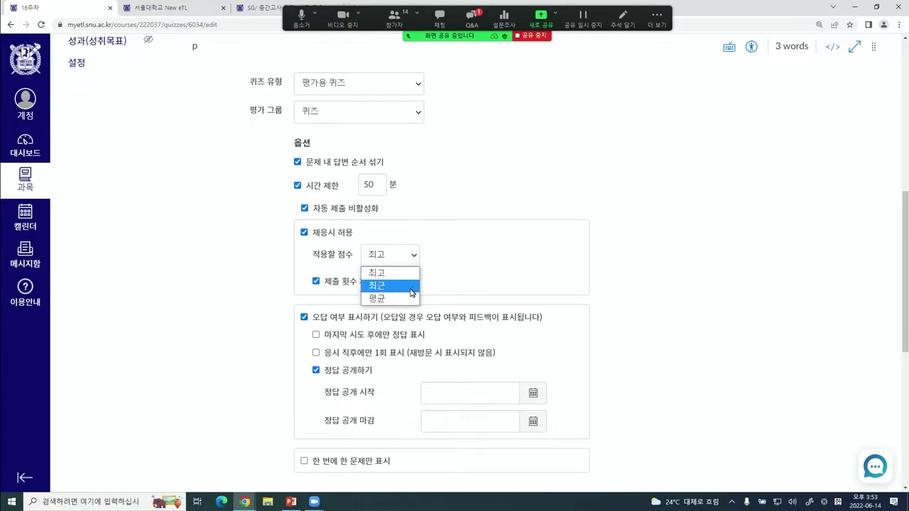
- Turn 오답 여부 표시하기 off and on again, and re-enable 정답 공개하기 under it
{"action": "scroll", "coordinate": [771, 360], "scroll_direction": "down", "scroll_amount": 2}
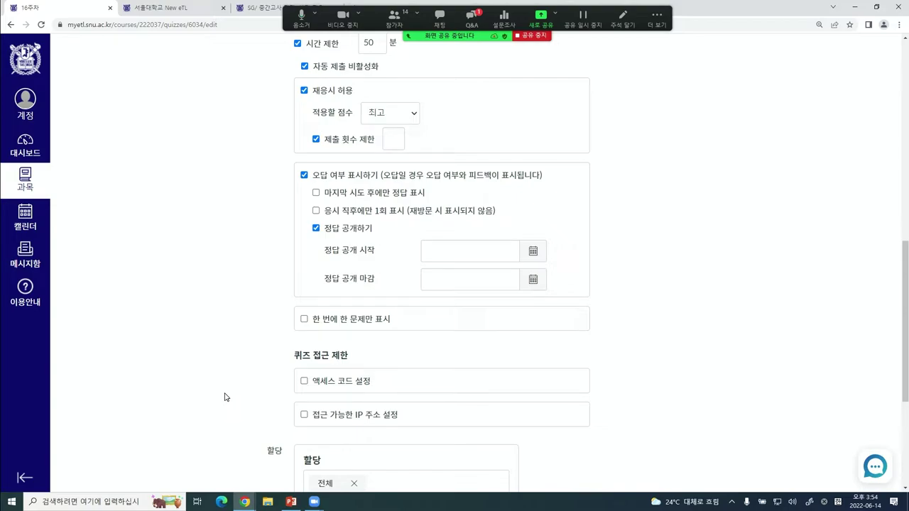
{"action": "left_click", "coordinate": [304, 175]}
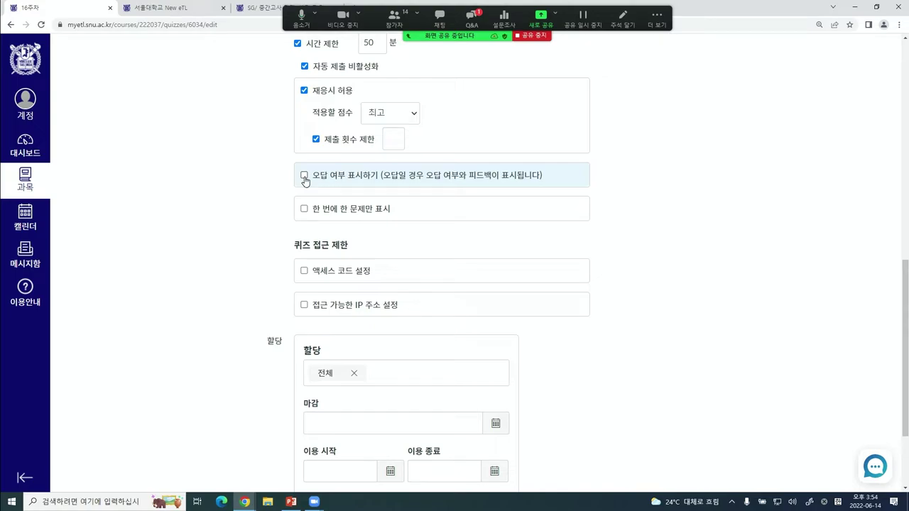
{"action": "left_click", "coordinate": [304, 176]}
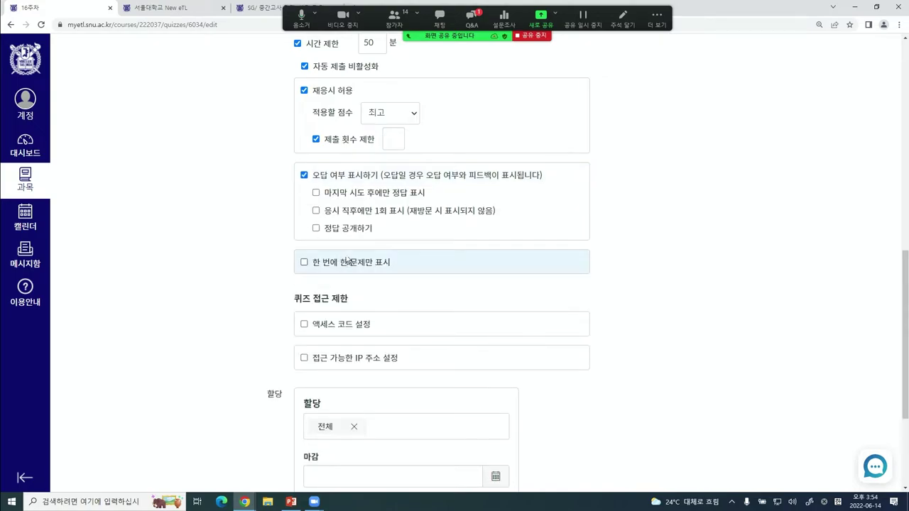
{"action": "left_click", "coordinate": [331, 229]}
- Set 정답 공개 시작 to June 16, 2022
{"action": "left_click_drag", "start_coordinate": [325, 251], "coordinate": [377, 258]}
{"action": "left_click", "coordinate": [345, 256]}
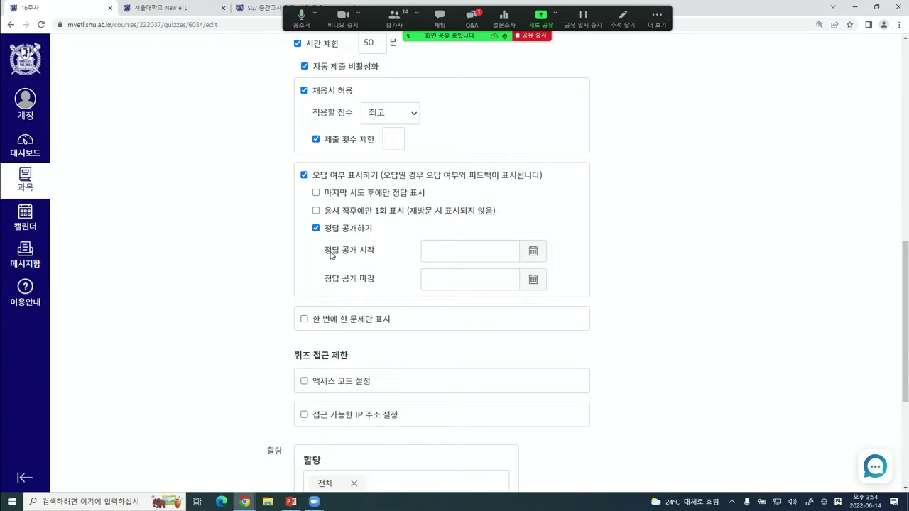
{"action": "left_click", "coordinate": [533, 252]}
{"action": "left_click", "coordinate": [511, 345]}
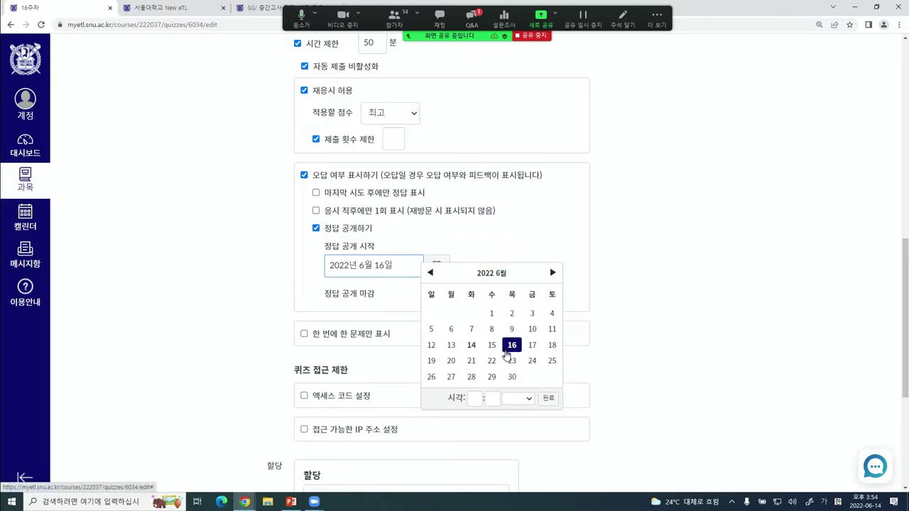
{"action": "left_click", "coordinate": [661, 350]}
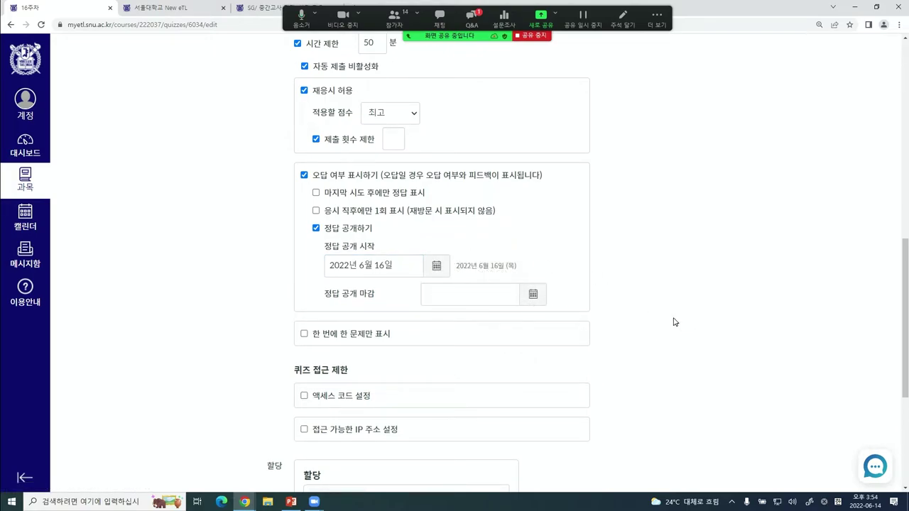
- Turn on 한 번에 한 문제만 표시 together with 답변 후 문제 잠금(이전 문제 이동 불가)
{"action": "scroll", "coordinate": [654, 317], "scroll_direction": "down", "scroll_amount": 1}
{"action": "scroll", "coordinate": [654, 317], "scroll_direction": "down", "scroll_amount": 1}
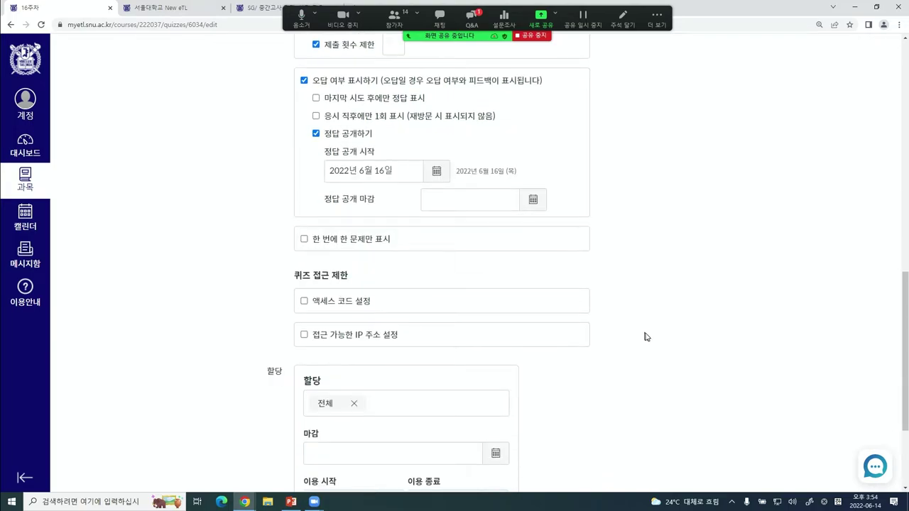
{"action": "scroll", "coordinate": [316, 185], "scroll_direction": "down", "scroll_amount": 1}
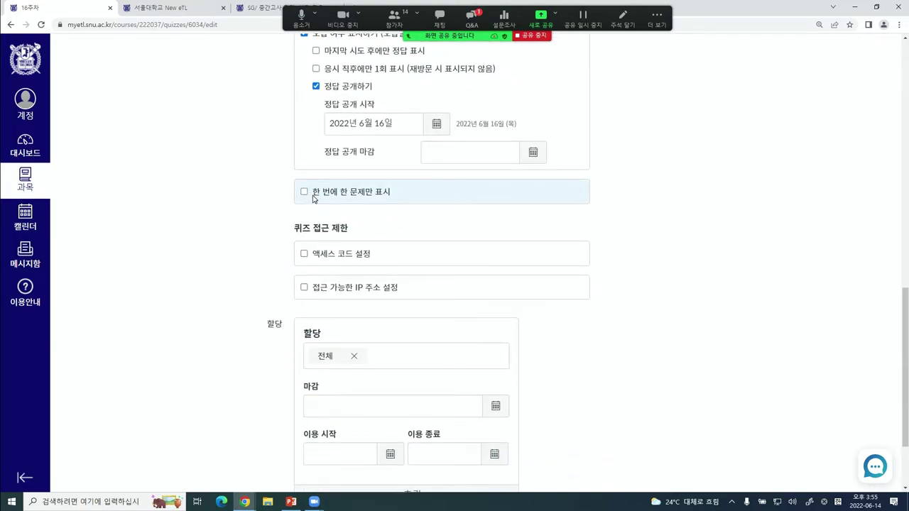
{"action": "left_click", "coordinate": [314, 193]}
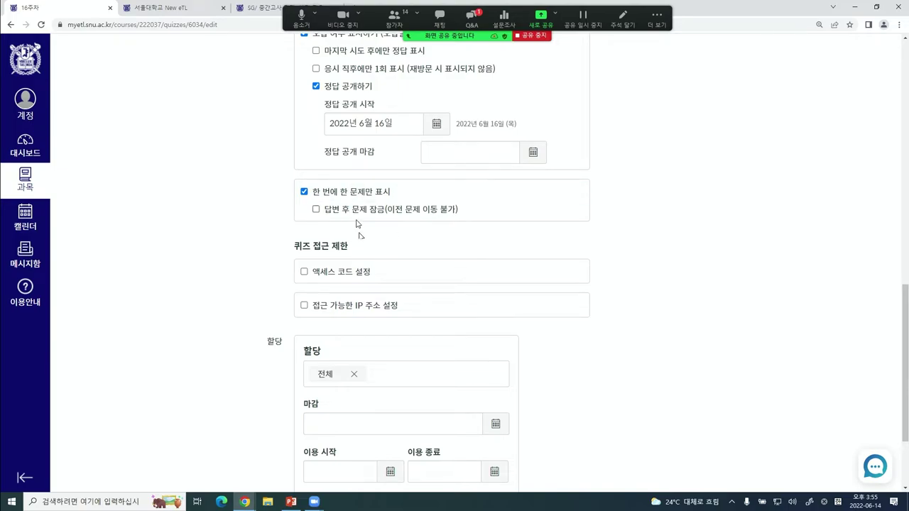
{"action": "left_click", "coordinate": [317, 211]}
{"action": "scroll", "coordinate": [643, 321], "scroll_direction": "down", "scroll_amount": 2}
{"action": "left_click_drag", "start_coordinate": [264, 243], "coordinate": [284, 248]}
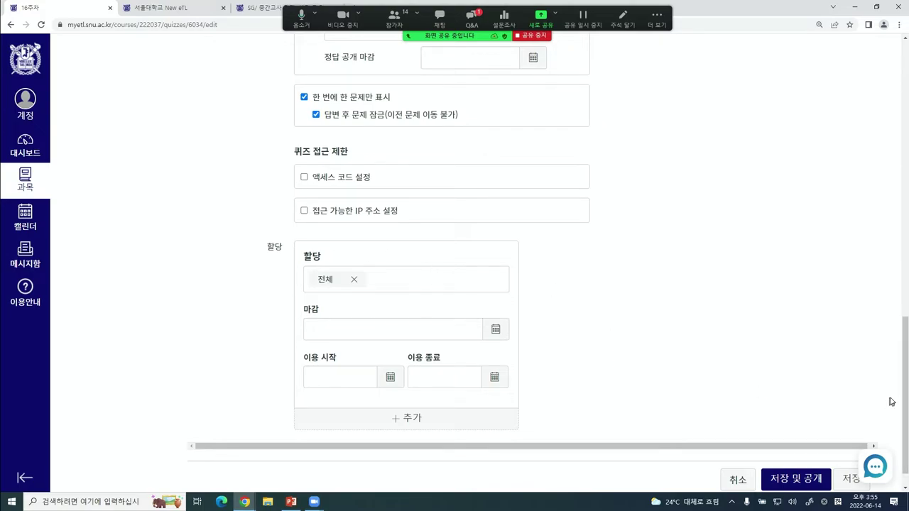
- Start a new question in the quiz's 문제 작성 section and look through the available question types
{"action": "left_click_drag", "start_coordinate": [905, 397], "coordinate": [905, 121]}
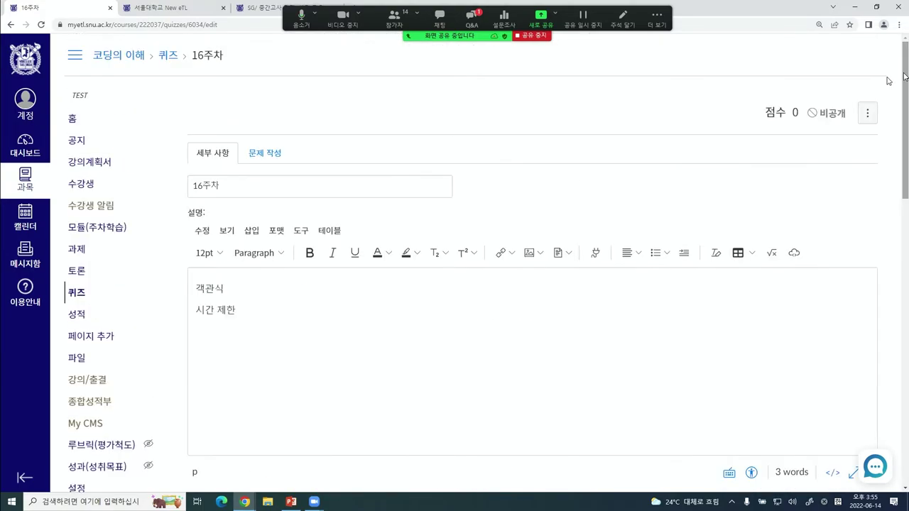
{"action": "left_click", "coordinate": [261, 157]}
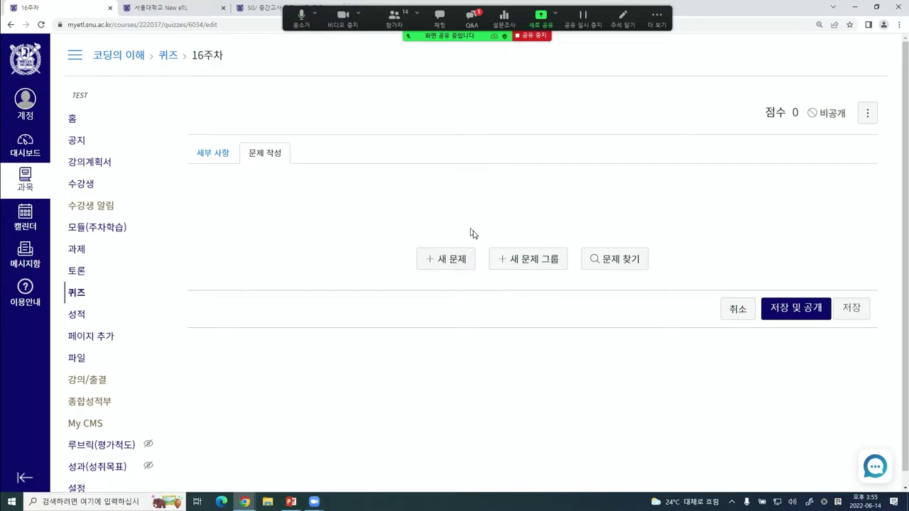
{"action": "left_click", "coordinate": [458, 261]}
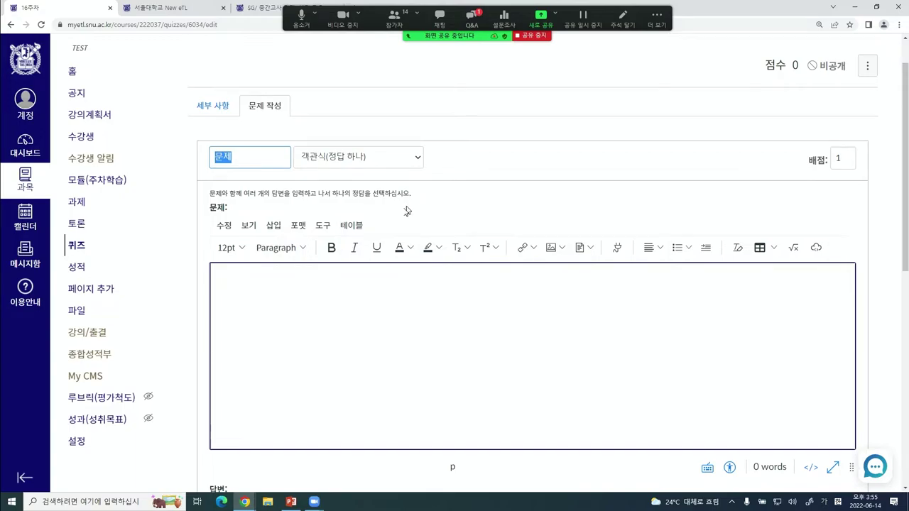
{"action": "left_click", "coordinate": [324, 155]}
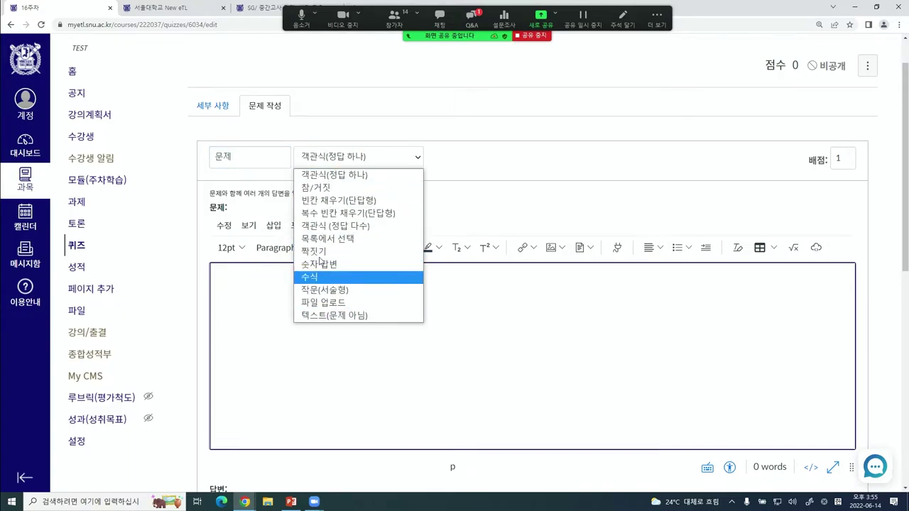
{"action": "left_click", "coordinate": [394, 105]}
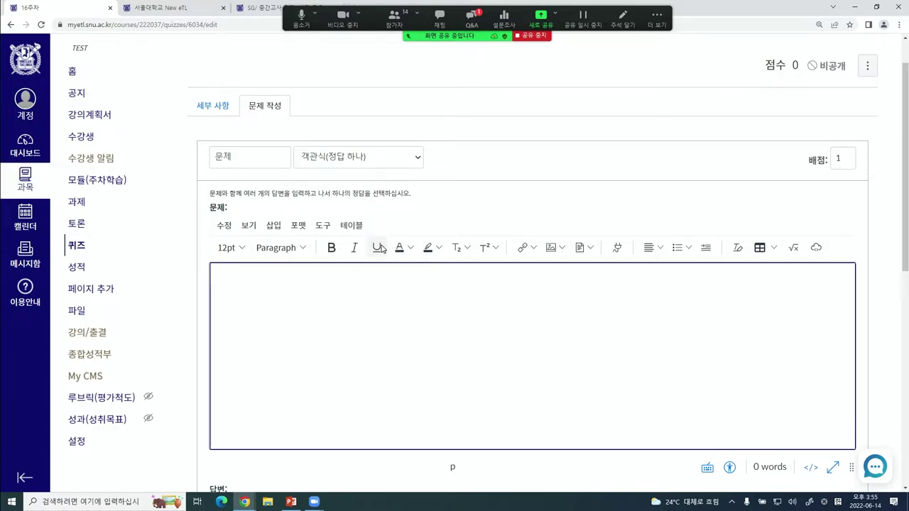
{"action": "scroll", "coordinate": [381, 249], "scroll_direction": "down", "scroll_amount": 1}
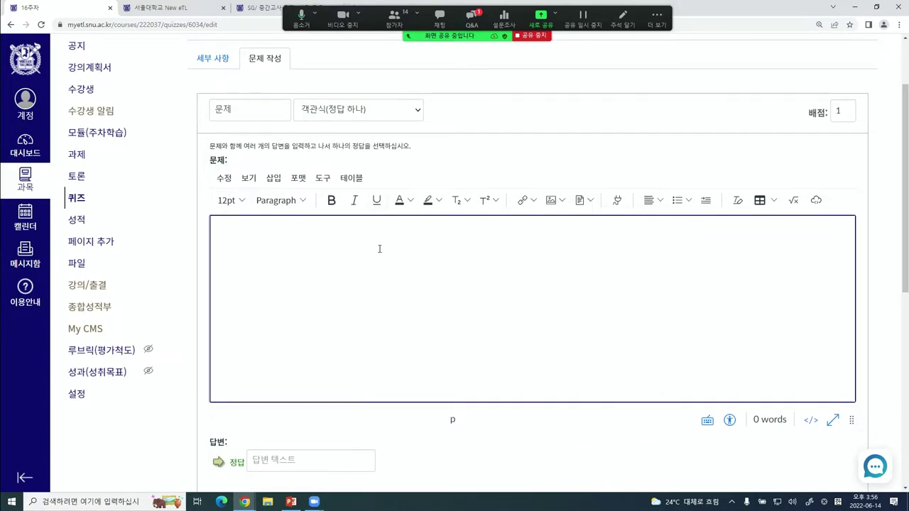
- Look through the content types that can be inserted into the question text, keeping the question type 객관식(정답 하나)
{"action": "mouse_move", "coordinate": [290, 501]}
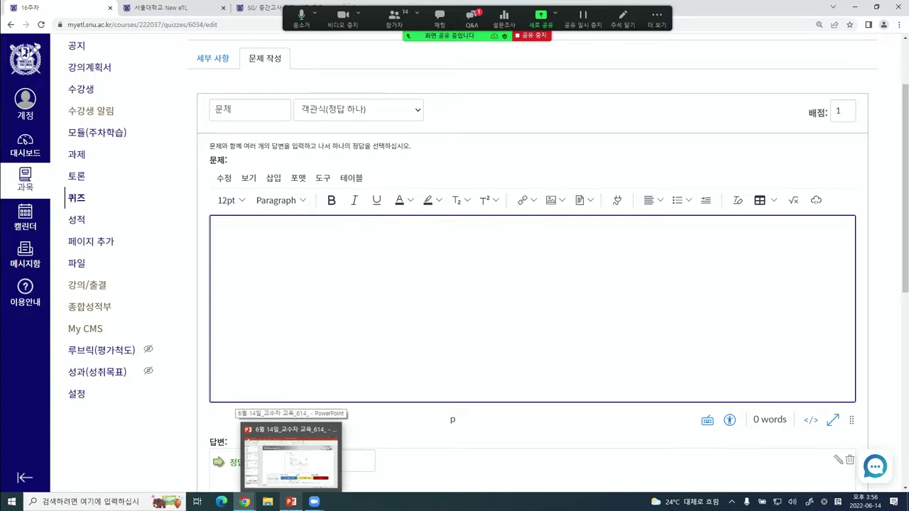
{"action": "left_click", "coordinate": [274, 178]}
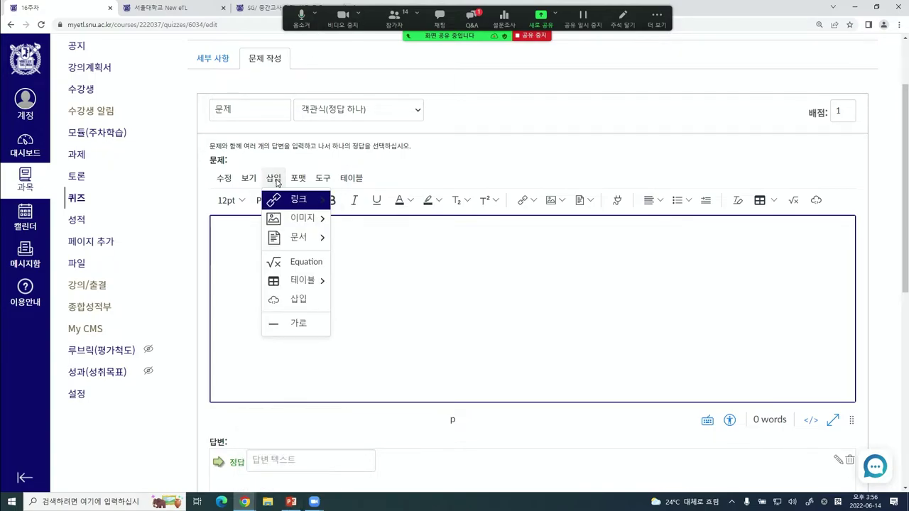
{"action": "mouse_move", "coordinate": [290, 221]}
{"action": "mouse_move", "coordinate": [289, 245]}
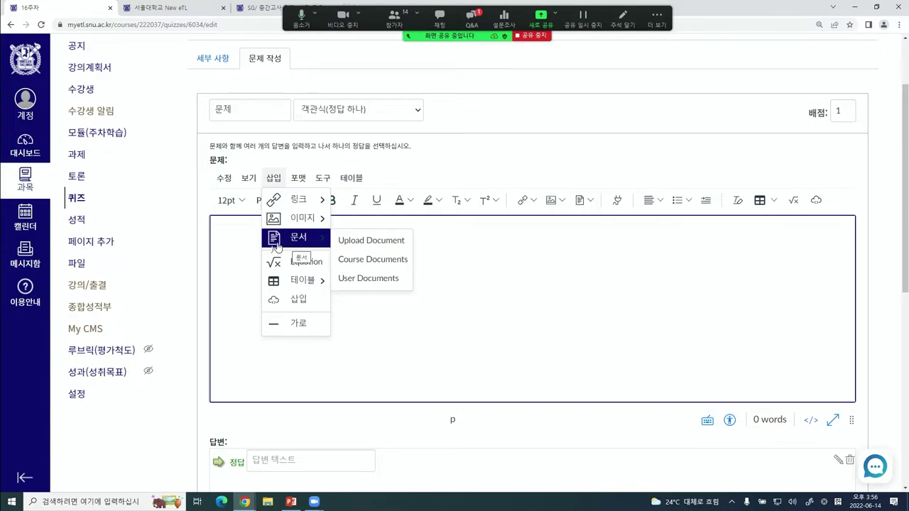
{"action": "left_click", "coordinate": [236, 242]}
{"action": "left_click", "coordinate": [370, 115]}
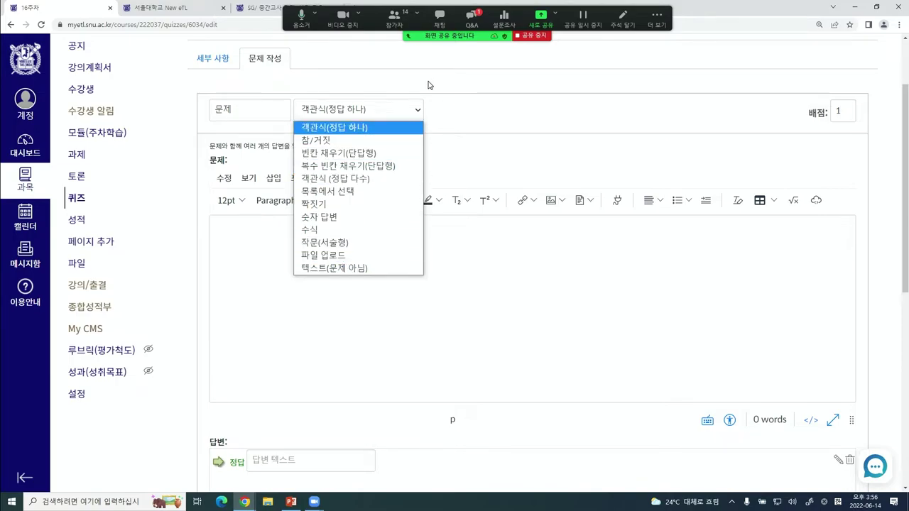
{"action": "left_click", "coordinate": [370, 128]}
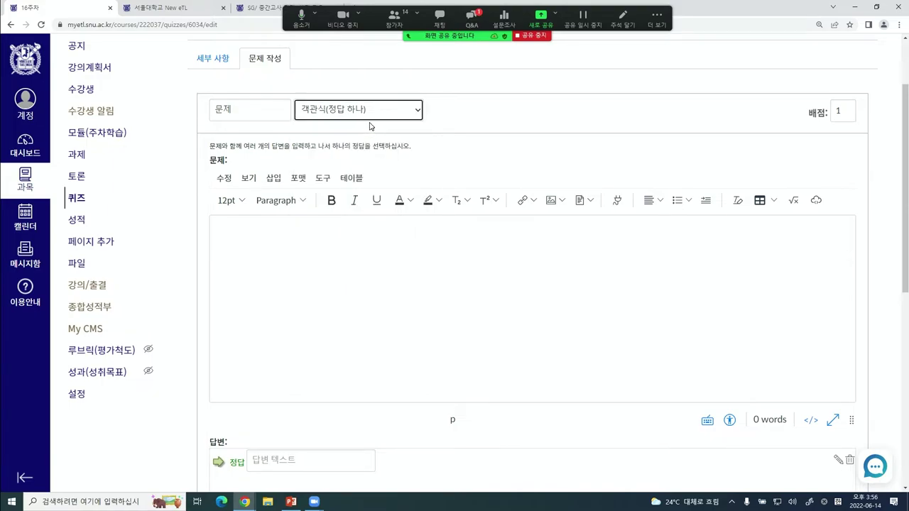
- Set the question's 배점 to 10 and enter 임진왜란이 발생한 연도는? as its text
{"action": "left_click", "coordinate": [388, 303]}
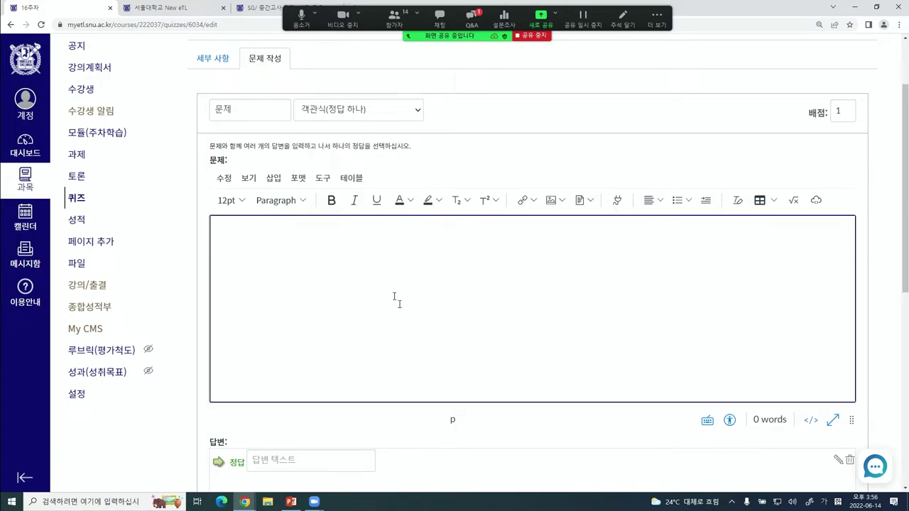
{"action": "scroll", "coordinate": [366, 315], "scroll_direction": "down", "scroll_amount": 1}
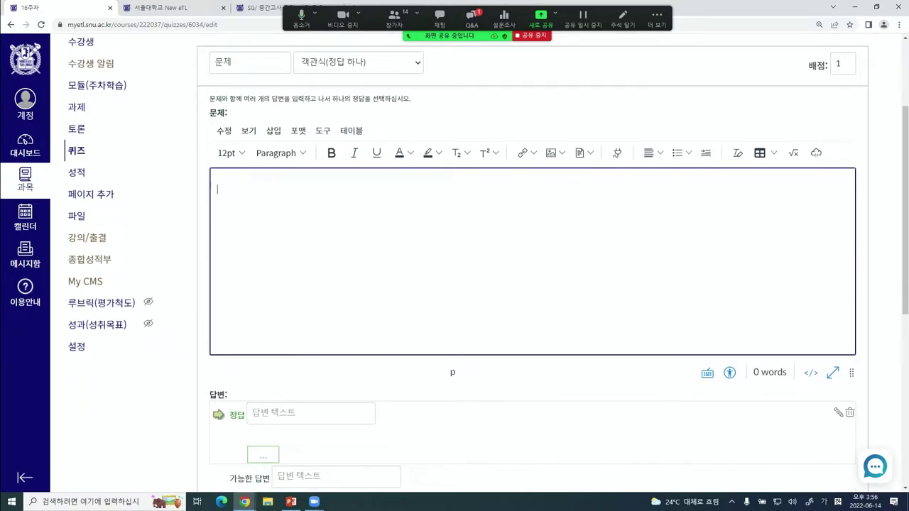
{"action": "left_click", "coordinate": [852, 71]}
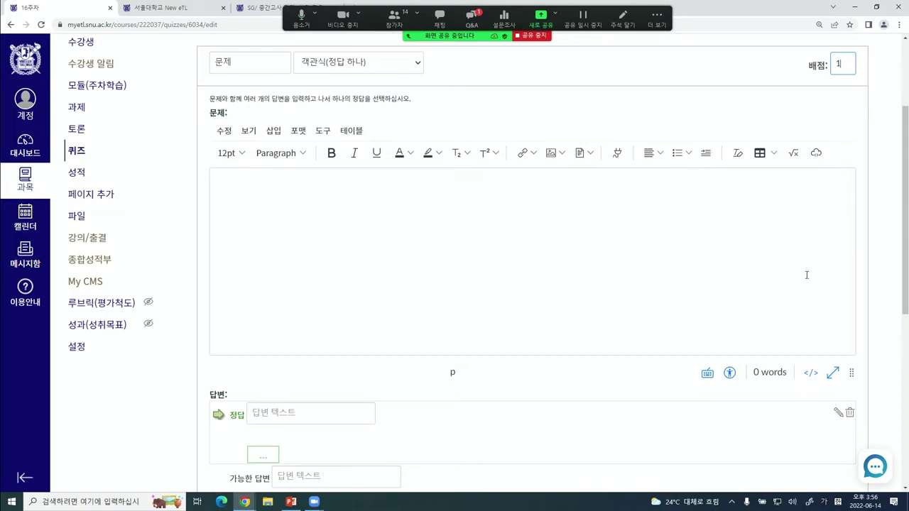
{"action": "left_click", "coordinate": [485, 226]}
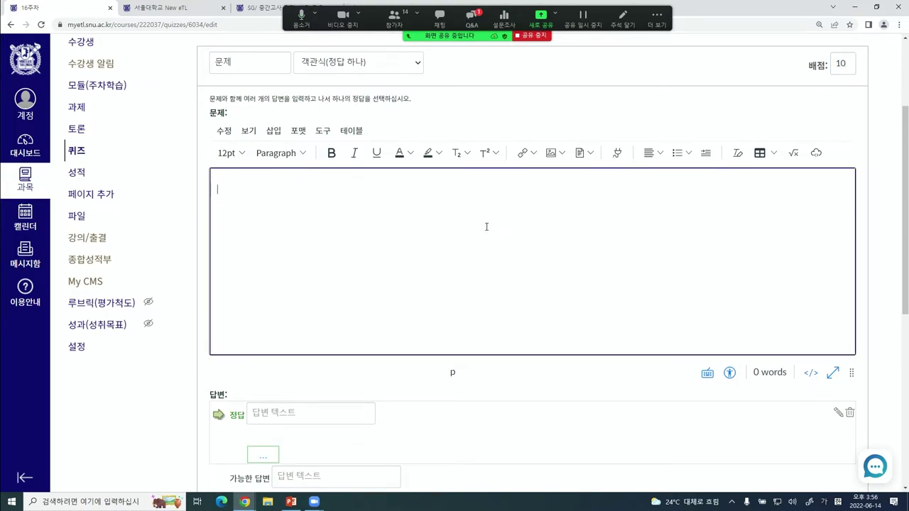
{"action": "type", "text": "인지임진왜란이 발생하ㄴ 연드는"}
- Try marking different answer choices as the correct one in turn, ending with the first choice
{"action": "scroll", "coordinate": [481, 172], "scroll_direction": "down", "scroll_amount": 3}
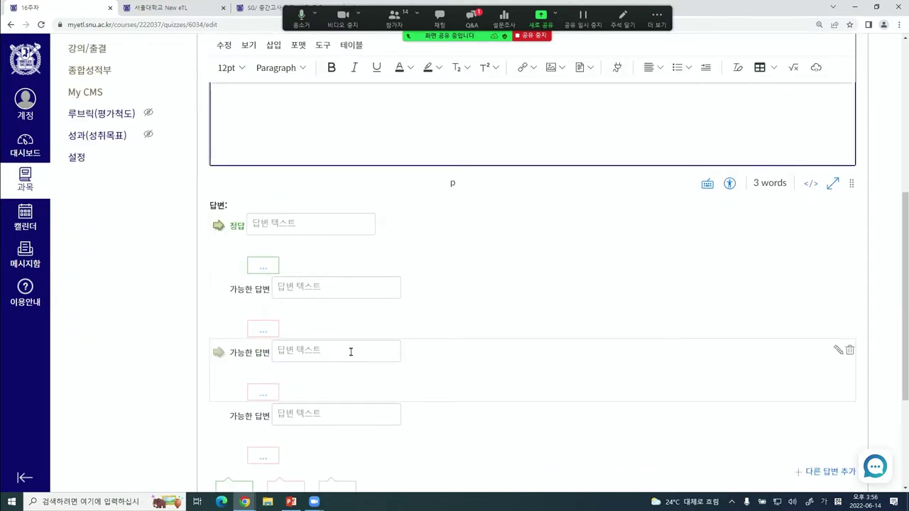
{"action": "left_click", "coordinate": [215, 294]}
{"action": "left_click", "coordinate": [216, 355]}
{"action": "left_click", "coordinate": [217, 419]}
{"action": "left_click", "coordinate": [219, 353]}
{"action": "left_click", "coordinate": [218, 294]}
{"action": "left_click", "coordinate": [218, 224]}
{"action": "left_click", "coordinate": [218, 290]}
{"action": "left_click", "coordinate": [218, 352]}
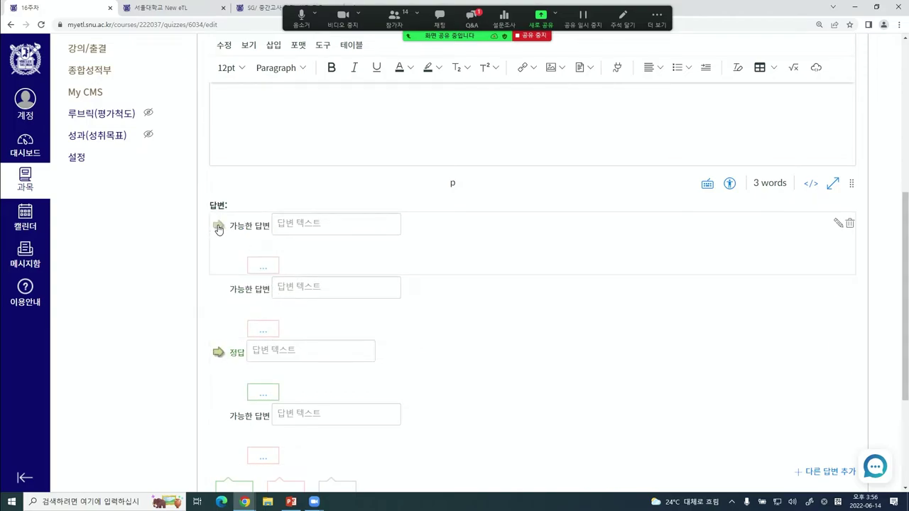
{"action": "left_click", "coordinate": [218, 227]}
- Enter 1592 as the correct answer and 1593, 1594 and 1595 as the other possible answers
{"action": "left_click", "coordinate": [298, 226]}
{"action": "mouse_move", "coordinate": [244, 502]}
{"action": "type", "text": "1592"}
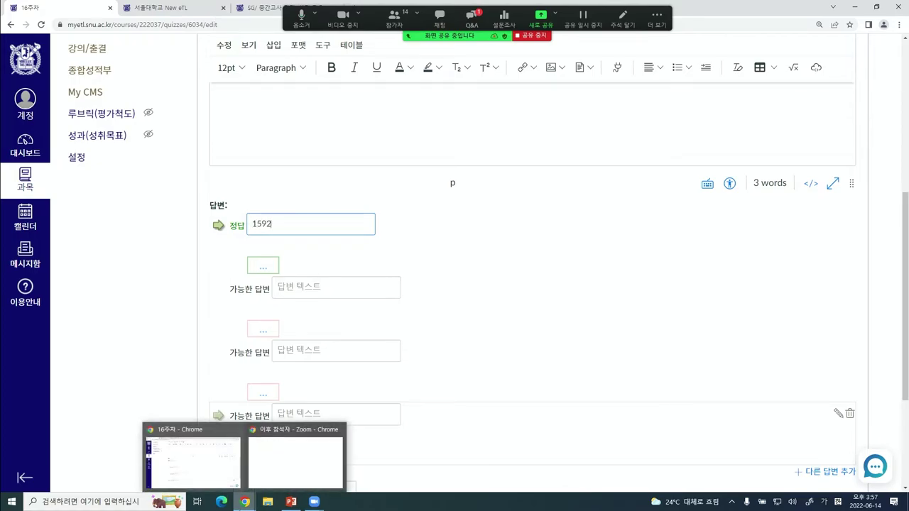
{"action": "left_click_drag", "start_coordinate": [337, 229], "coordinate": [238, 231]}
{"action": "key", "text": "ctrl+c"}
{"action": "left_click", "coordinate": [315, 287]}
{"action": "key", "text": "ctrl+v"}
{"action": "key", "text": "BackSpace"}
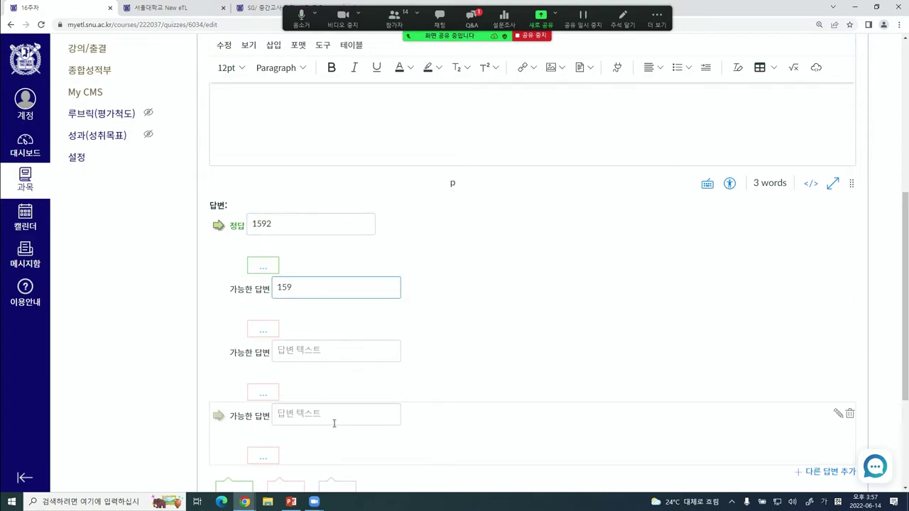
{"action": "left_click", "coordinate": [341, 351]}
{"action": "key", "text": "ctrl+v"}
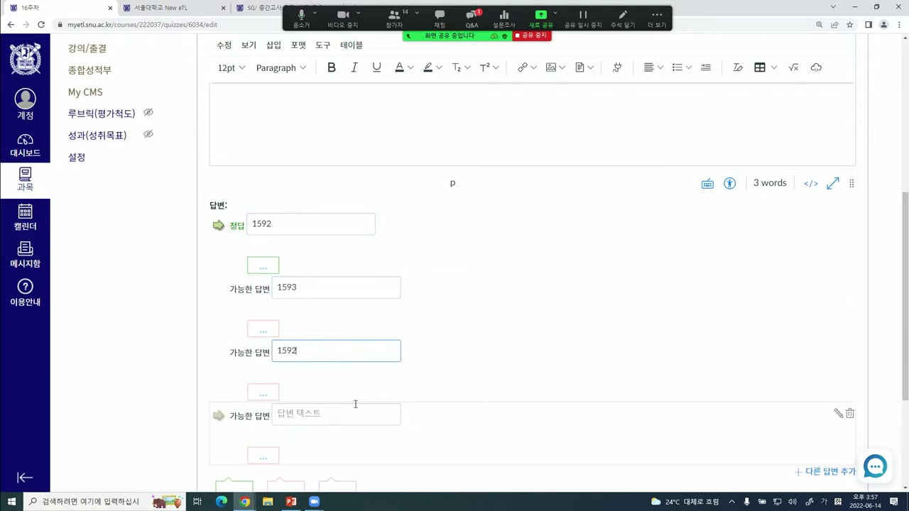
{"action": "left_click", "coordinate": [332, 410]}
{"action": "key", "text": "ctrl+v"}
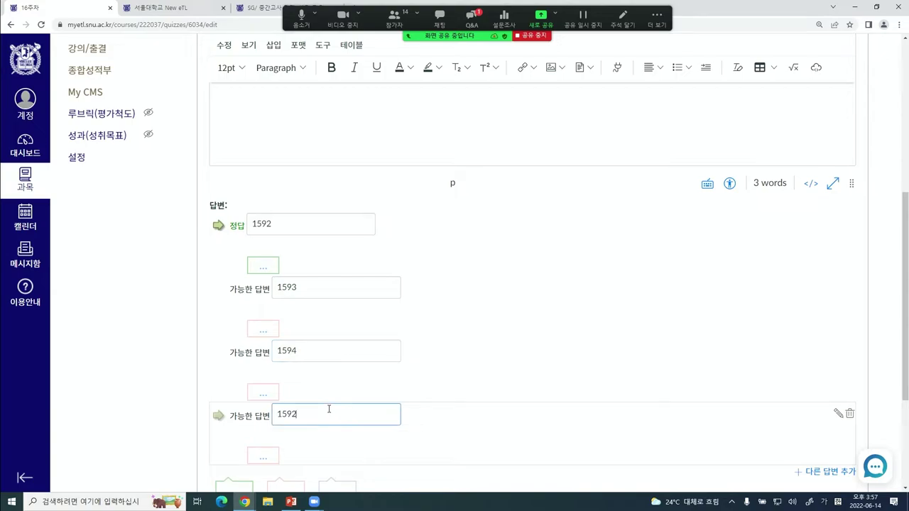
{"action": "type", "text": "5"}
- Update the question and save the 16주차 quiz without publishing it
{"action": "scroll", "coordinate": [426, 320], "scroll_direction": "down", "scroll_amount": 2}
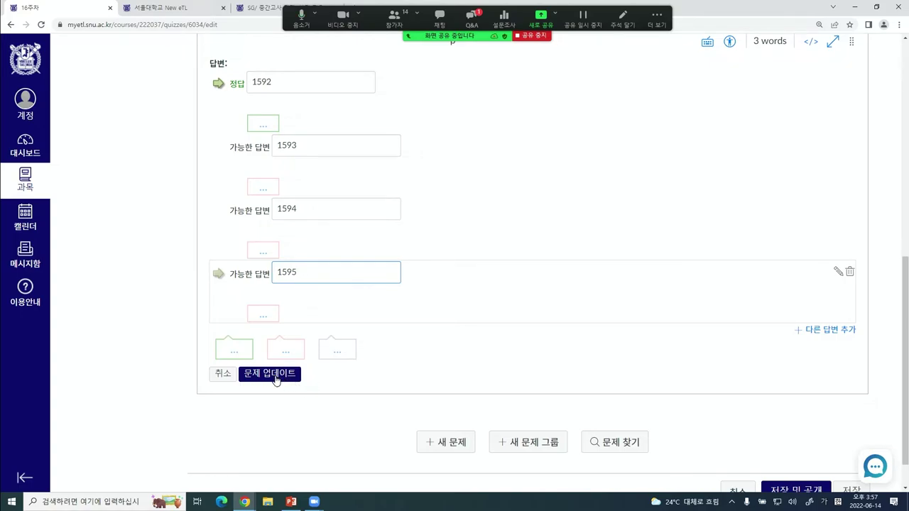
{"action": "scroll", "coordinate": [848, 432], "scroll_direction": "down", "scroll_amount": 2}
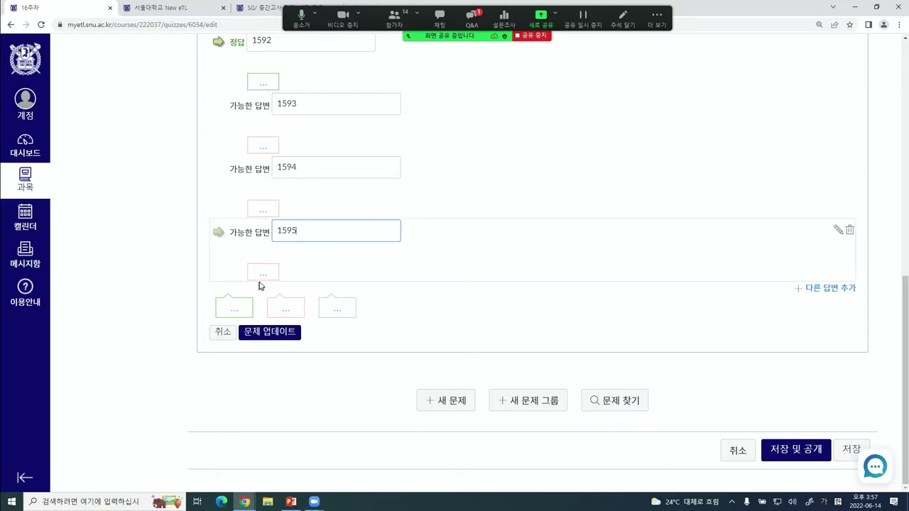
{"action": "left_click", "coordinate": [282, 342]}
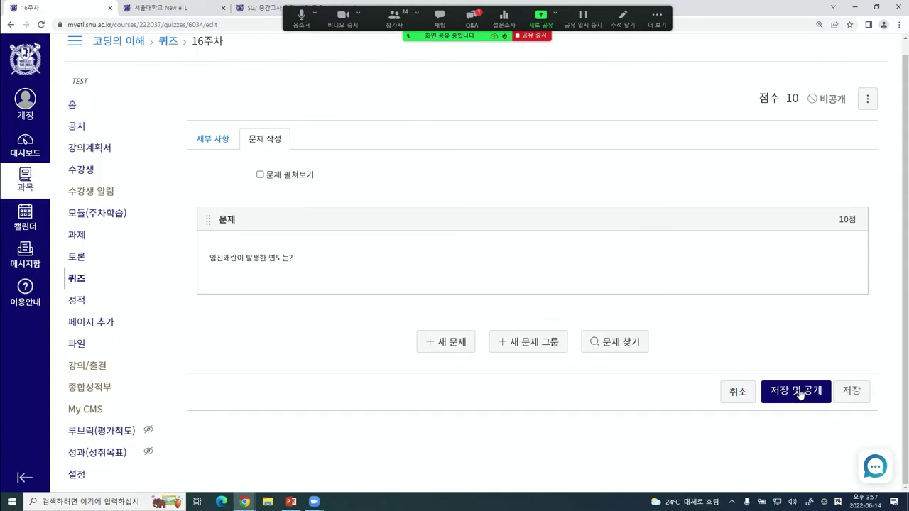
{"action": "left_click", "coordinate": [838, 393]}
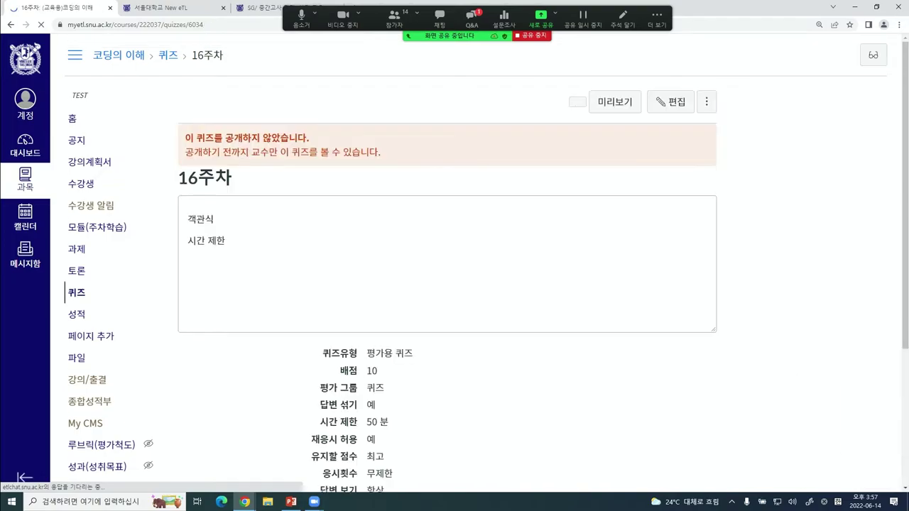
- Add a new discussion topic named 16주차 토론 to the 16주차 module
{"action": "left_click", "coordinate": [106, 231]}
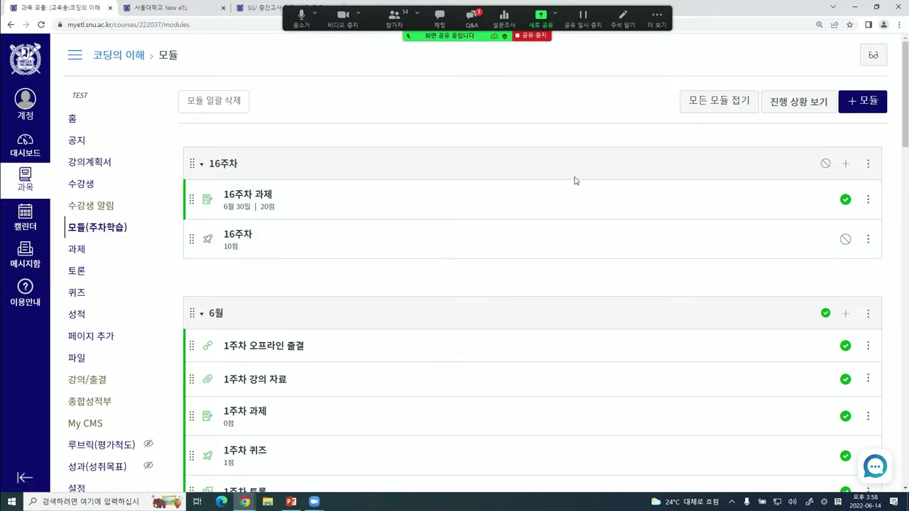
{"action": "left_click", "coordinate": [846, 165]}
{"action": "left_click", "coordinate": [305, 168]}
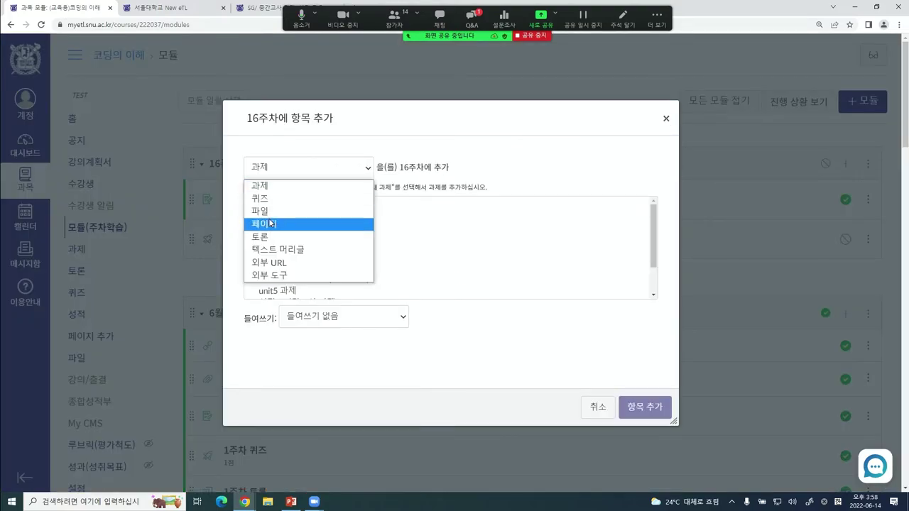
{"action": "left_click", "coordinate": [269, 236]}
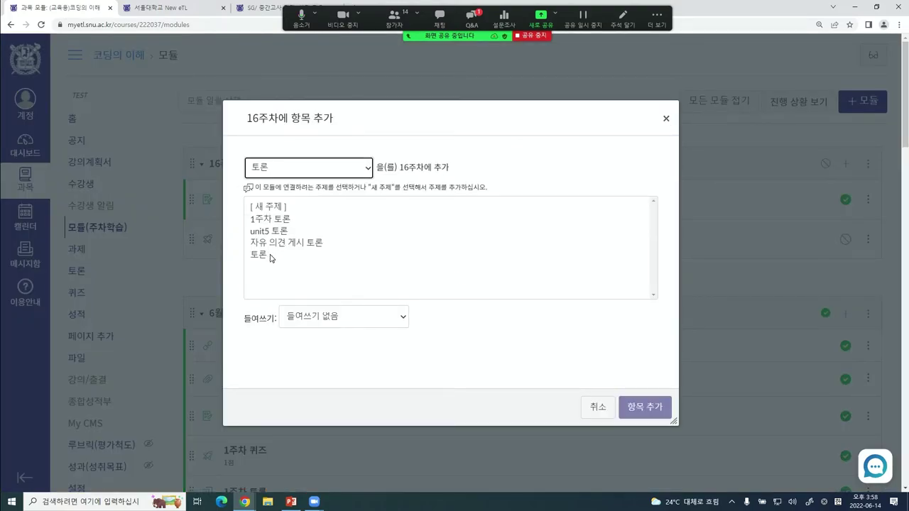
{"action": "left_click", "coordinate": [279, 208]}
{"action": "left_click", "coordinate": [325, 319]}
{"action": "type", "text": "1"}
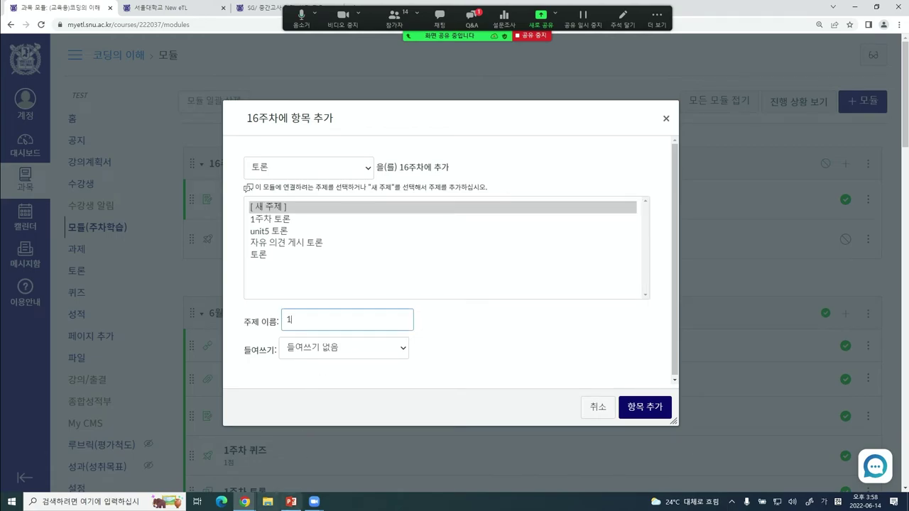
{"action": "type", "text": "6주차 토론"}
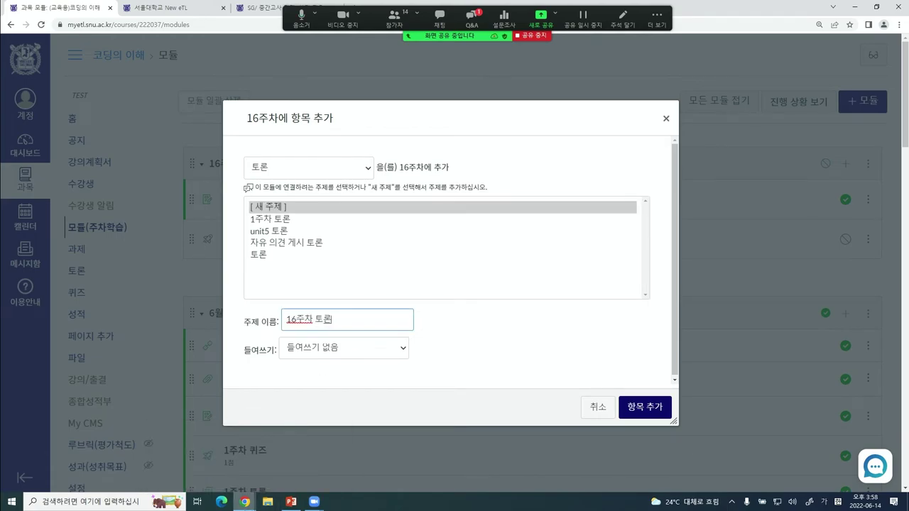
{"action": "triple_click", "coordinate": [353, 320]}
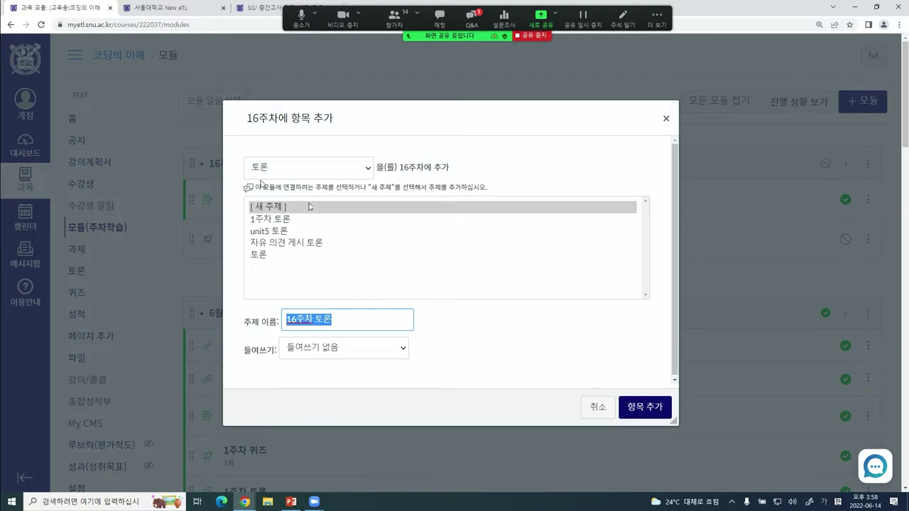
{"action": "left_click", "coordinate": [662, 410]}
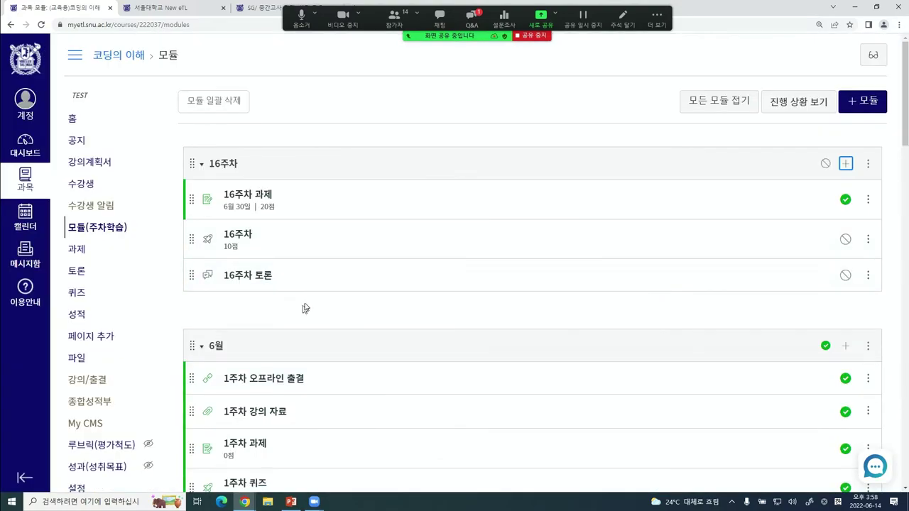
- Open the 16주차 토론 discussion for editing, enter 16주차 토론 as its body text and check the insertable content types
{"action": "left_click", "coordinate": [250, 276]}
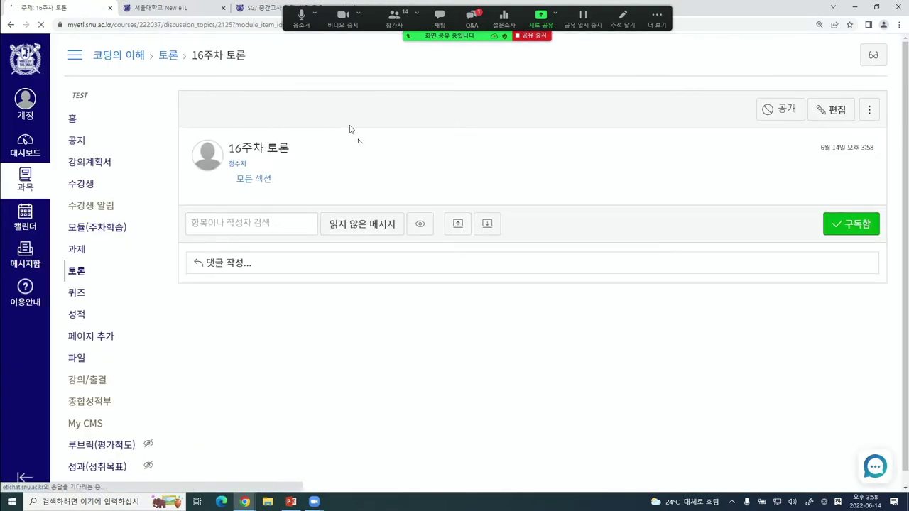
{"action": "left_click", "coordinate": [832, 110]}
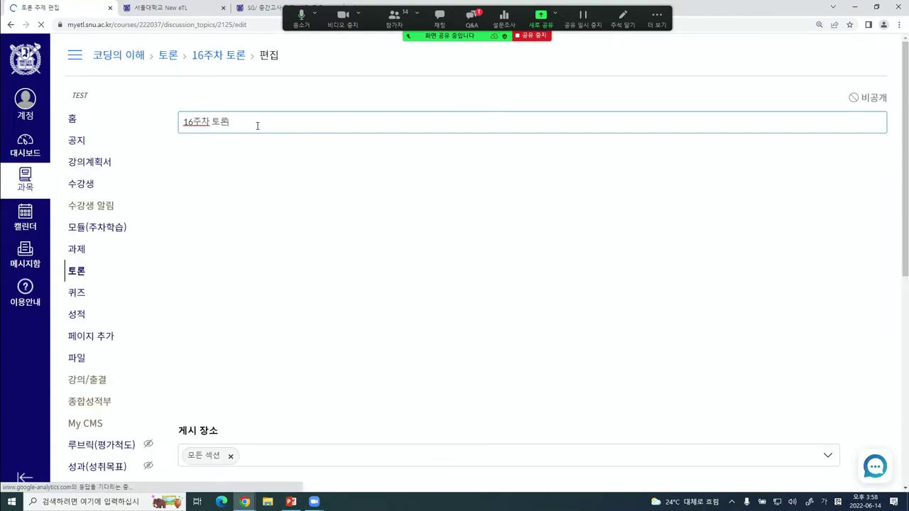
{"action": "left_click", "coordinate": [242, 274]}
{"action": "key", "text": "ctrl+v"}
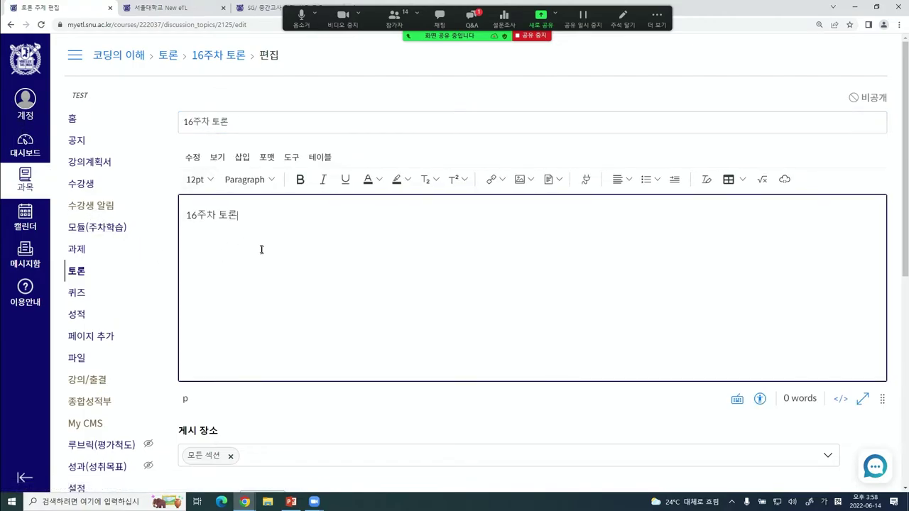
{"action": "left_click", "coordinate": [241, 158]}
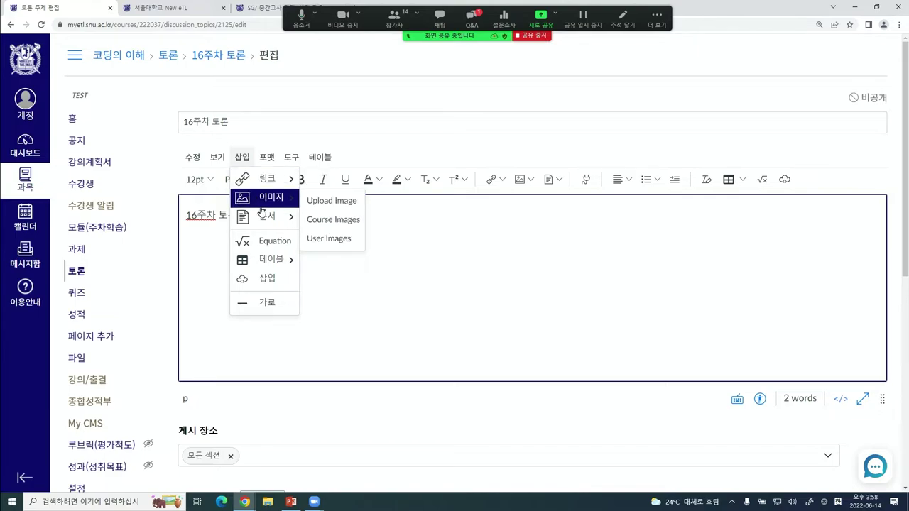
{"action": "mouse_move", "coordinate": [261, 218]}
- Turn on the discussion options 스레드로 답변 허용 and 자신의 댓글 게시 후 다른 댓글 보기 가능
{"action": "scroll", "coordinate": [658, 297], "scroll_direction": "down", "scroll_amount": 4}
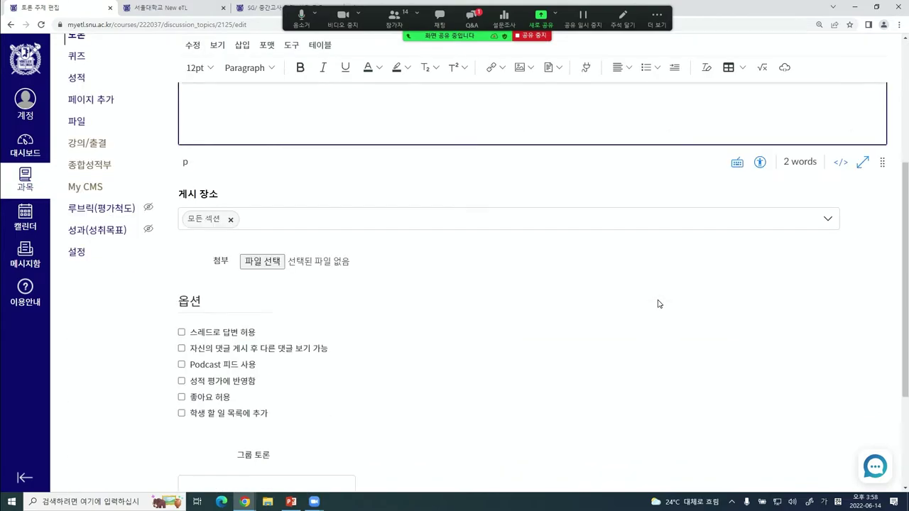
{"action": "scroll", "coordinate": [677, 277], "scroll_direction": "down", "scroll_amount": 2}
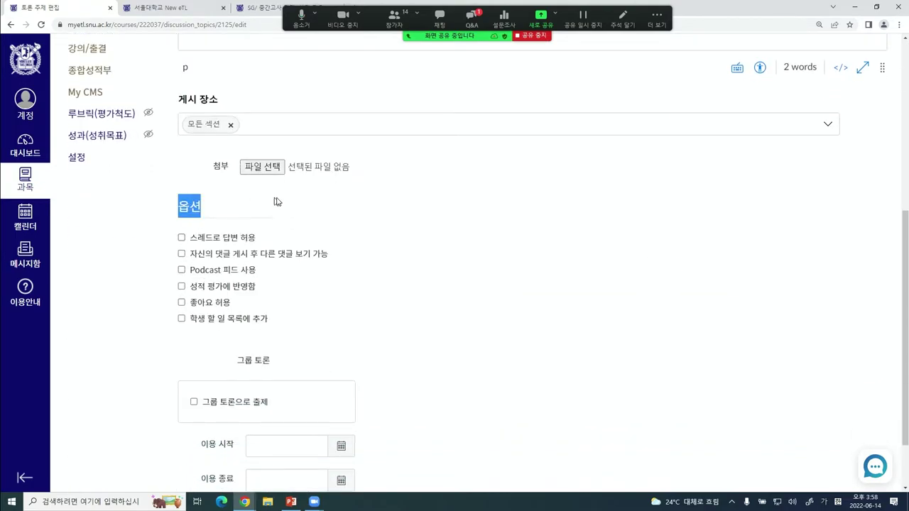
{"action": "scroll", "coordinate": [534, 316], "scroll_direction": "down", "scroll_amount": 2}
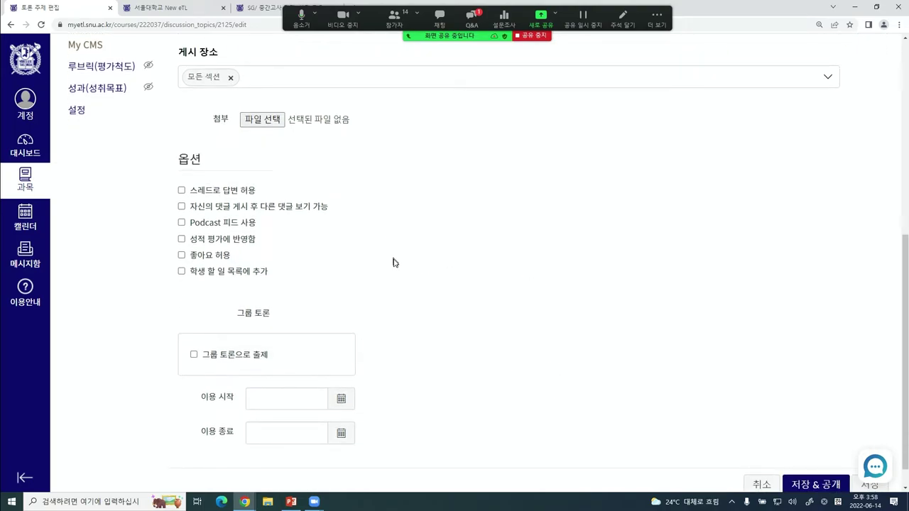
{"action": "left_click_drag", "start_coordinate": [186, 193], "coordinate": [260, 192]}
{"action": "left_click", "coordinate": [278, 188]}
{"action": "left_click", "coordinate": [206, 195]}
{"action": "left_click_drag", "start_coordinate": [328, 206], "coordinate": [183, 211]}
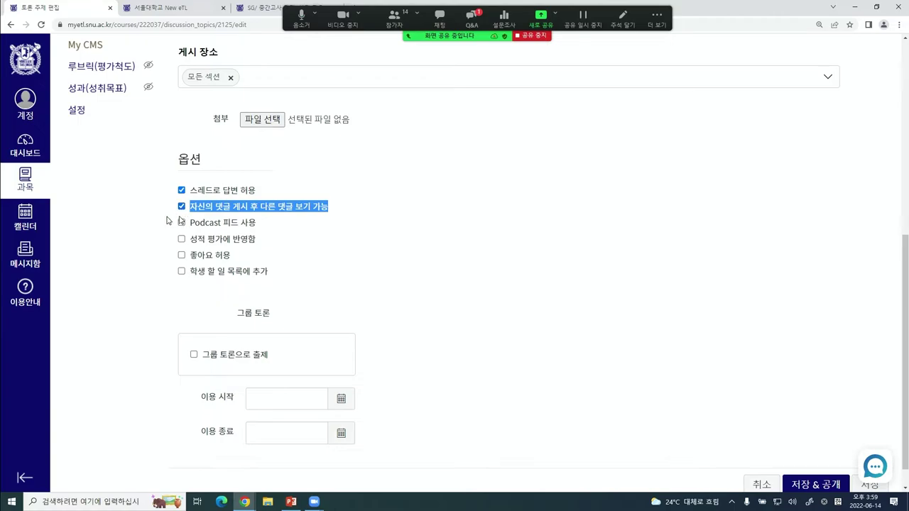
{"action": "left_click", "coordinate": [382, 221]}
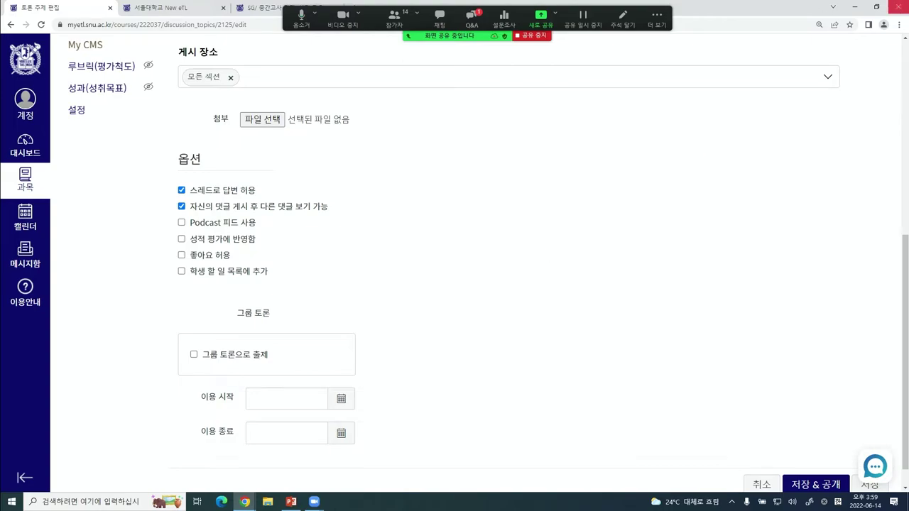
- Turn on 성적 평가에 반영함 for the 16주차 토론 discussion to check its grading settings, and turn it back off
{"action": "left_click", "coordinate": [192, 244]}
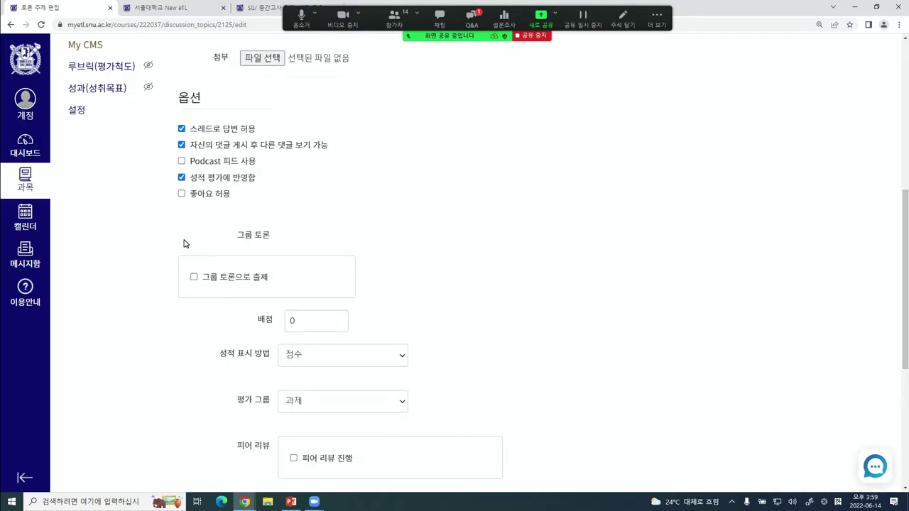
{"action": "left_click", "coordinate": [230, 179]}
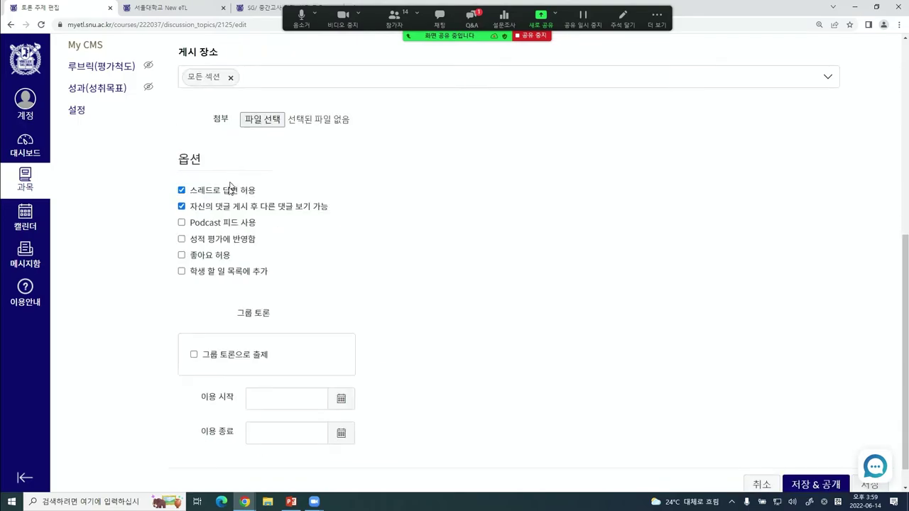
{"action": "scroll", "coordinate": [230, 258], "scroll_direction": "down", "scroll_amount": 1}
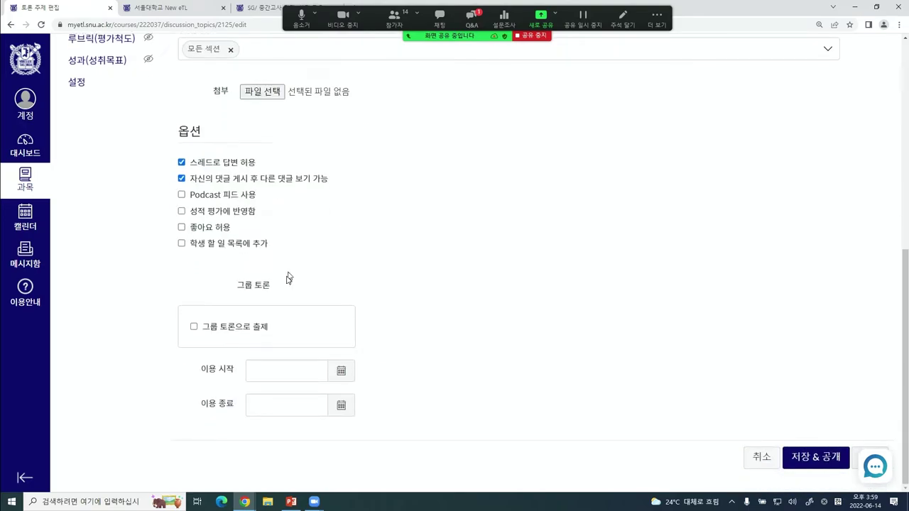
- Try to save and publish the discussion with 그룹 토론으로 출제 on and no group set, and turn that option back off
{"action": "left_click_drag", "start_coordinate": [244, 293], "coordinate": [308, 292]}
{"action": "left_click", "coordinate": [302, 293]}
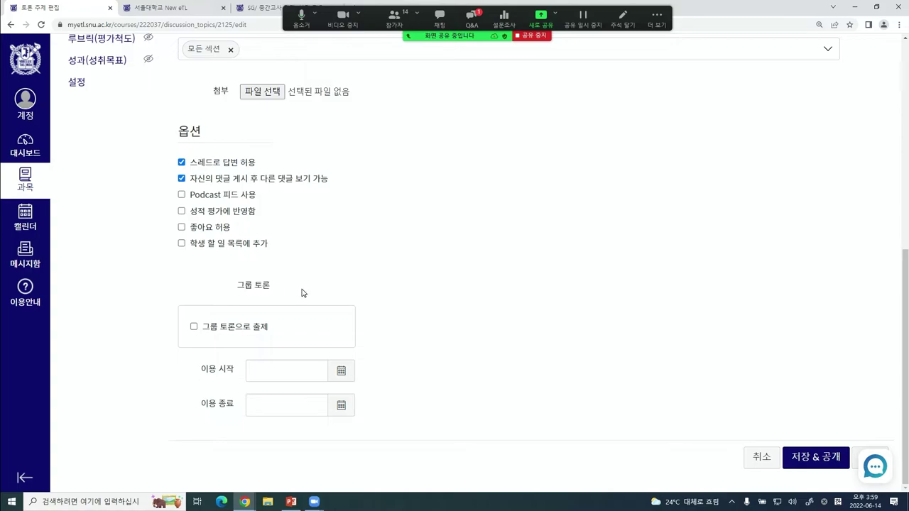
{"action": "left_click", "coordinate": [234, 331]}
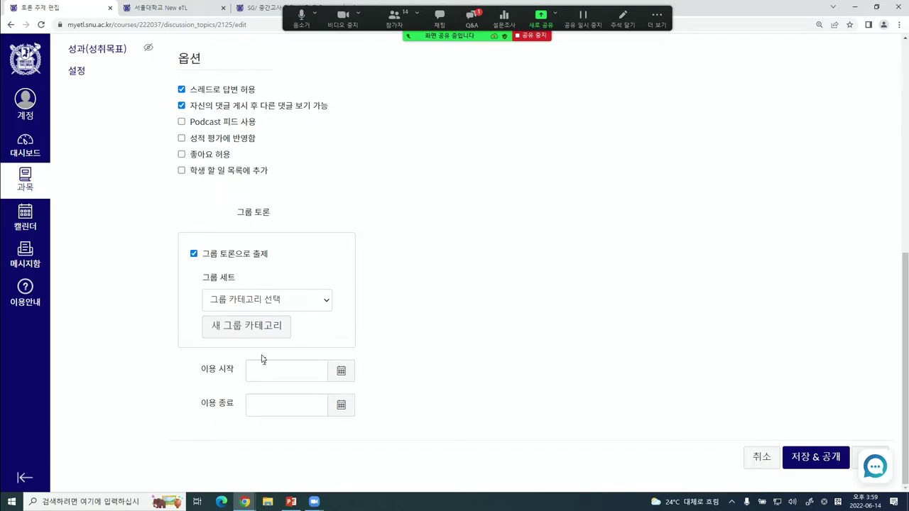
{"action": "scroll", "coordinate": [436, 394], "scroll_direction": "up", "scroll_amount": 4}
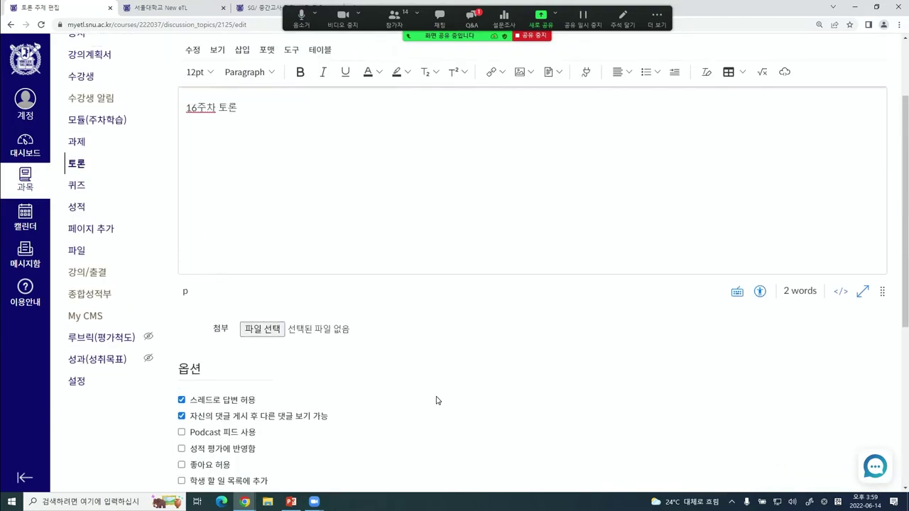
{"action": "scroll", "coordinate": [436, 400], "scroll_direction": "up", "scroll_amount": 1}
{"action": "scroll", "coordinate": [218, 247], "scroll_direction": "down", "scroll_amount": 5}
{"action": "scroll", "coordinate": [217, 263], "scroll_direction": "down", "scroll_amount": 2}
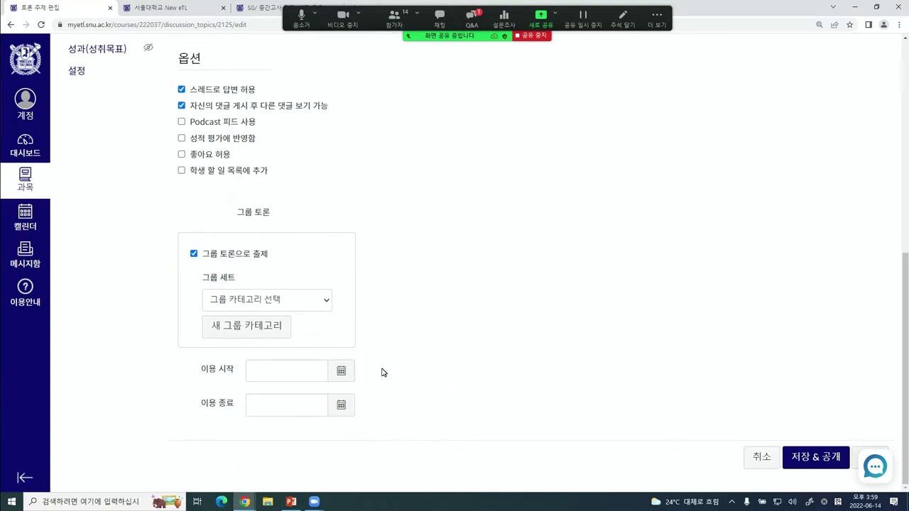
{"action": "left_click_drag", "start_coordinate": [201, 369], "coordinate": [257, 377]}
{"action": "left_click_drag", "start_coordinate": [204, 411], "coordinate": [267, 414]}
{"action": "left_click", "coordinate": [564, 339]}
{"action": "left_click", "coordinate": [813, 458]}
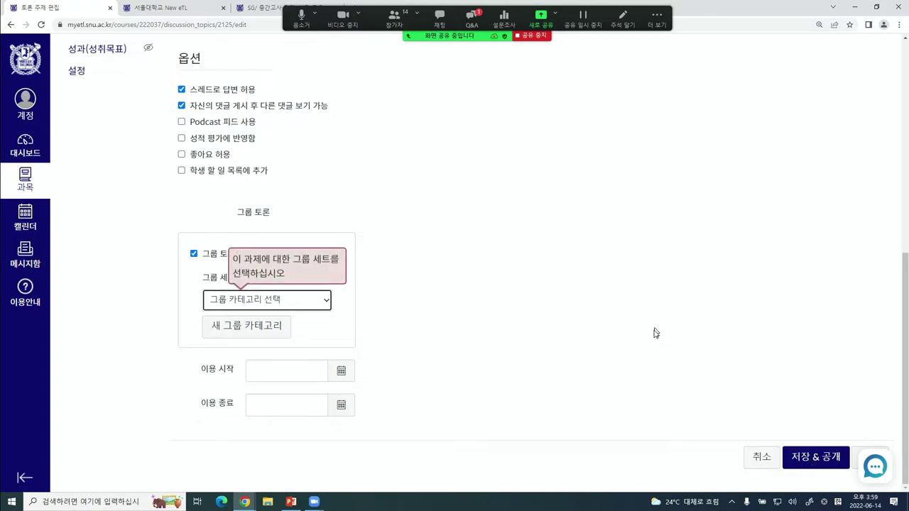
{"action": "left_click", "coordinate": [194, 253]}
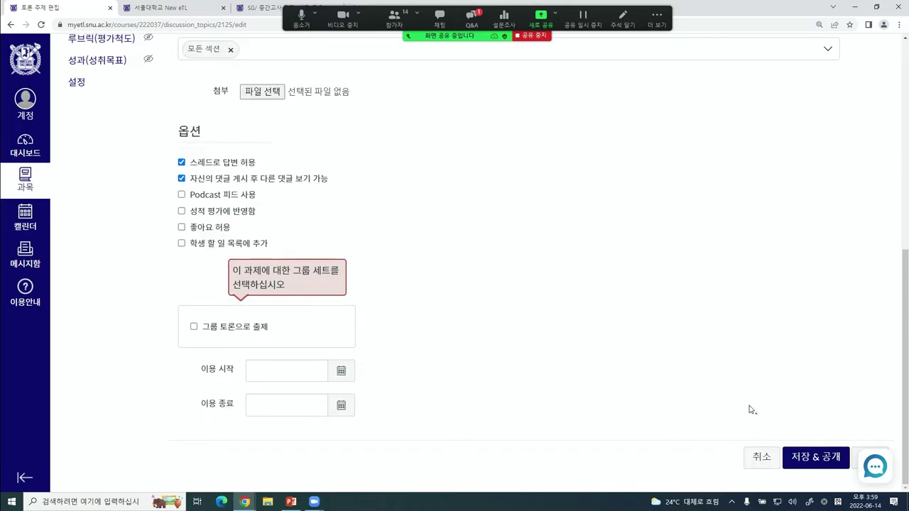
- Save and publish the 16주차 토론 discussion, and publish the 16주차 quiz in the course's module list
{"action": "left_click", "coordinate": [820, 460]}
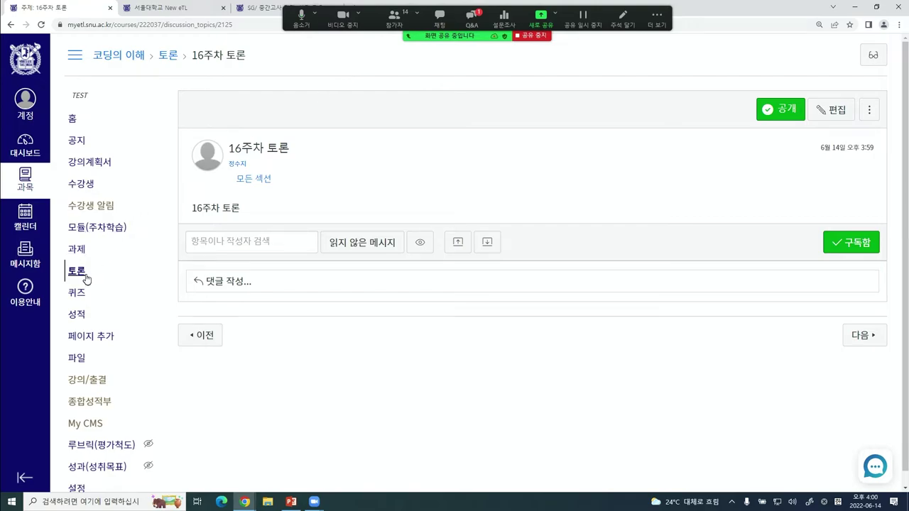
{"action": "left_click", "coordinate": [104, 227]}
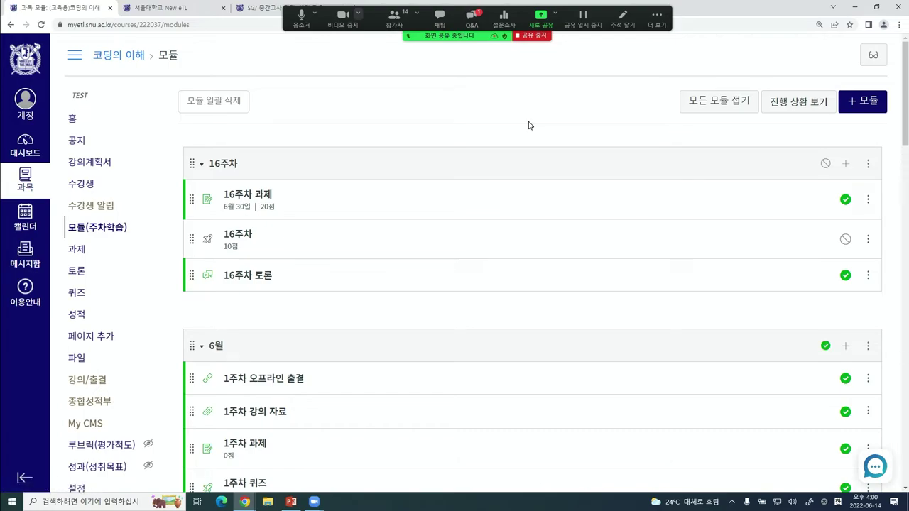
{"action": "left_click", "coordinate": [845, 239]}
- Add the new file [화이트]1콘텐츠 제작과정.pptx from the computer's 샘플 folder to the 16주차 module, stored in course files
{"action": "left_click", "coordinate": [845, 164]}
{"action": "left_click", "coordinate": [342, 171]}
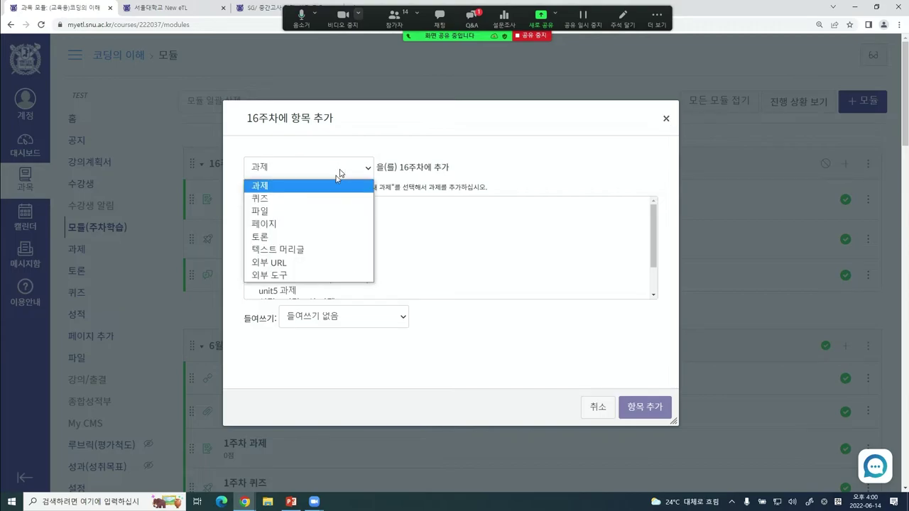
{"action": "left_click", "coordinate": [262, 212]}
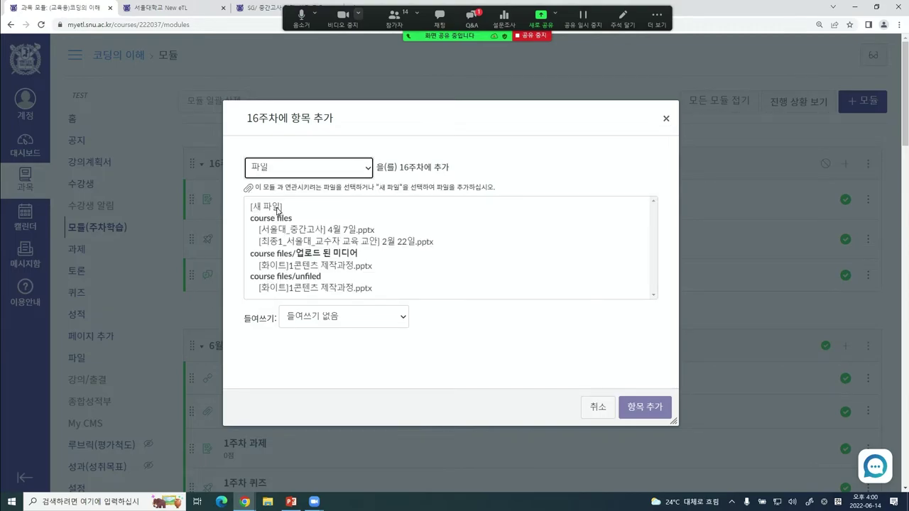
{"action": "left_click", "coordinate": [281, 208]}
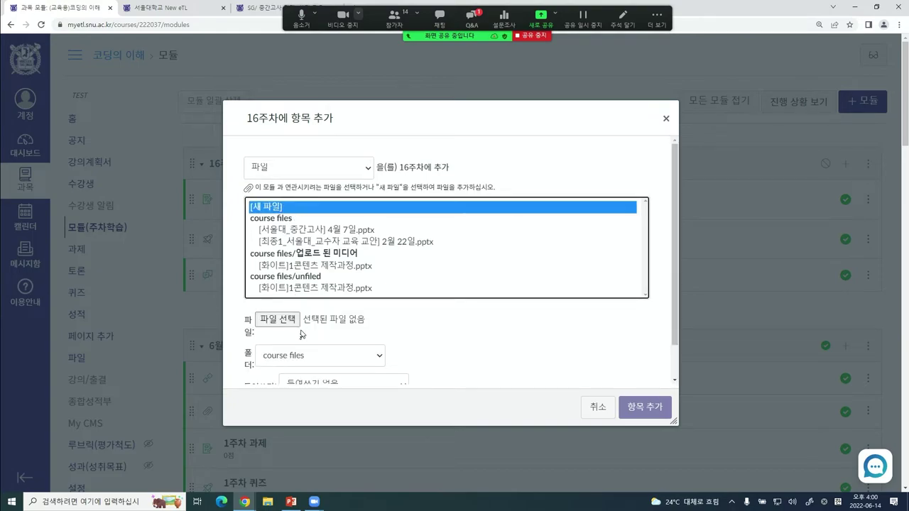
{"action": "left_click", "coordinate": [431, 332]}
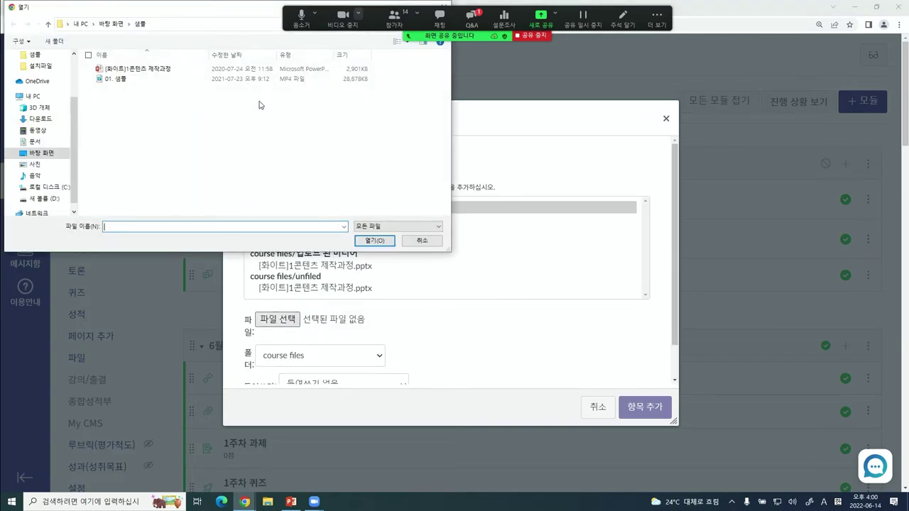
{"action": "left_click", "coordinate": [149, 70]}
{"action": "left_click", "coordinate": [374, 241]}
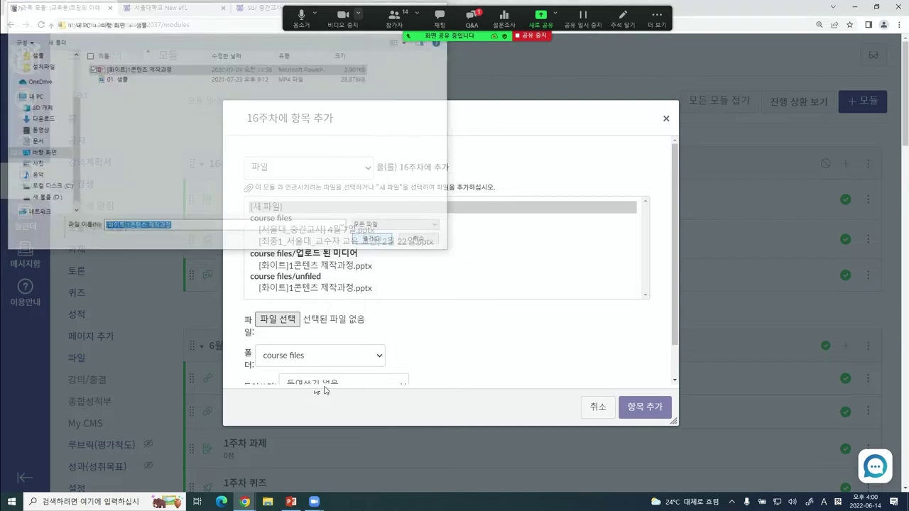
{"action": "scroll", "coordinate": [333, 352], "scroll_direction": "down", "scroll_amount": 4}
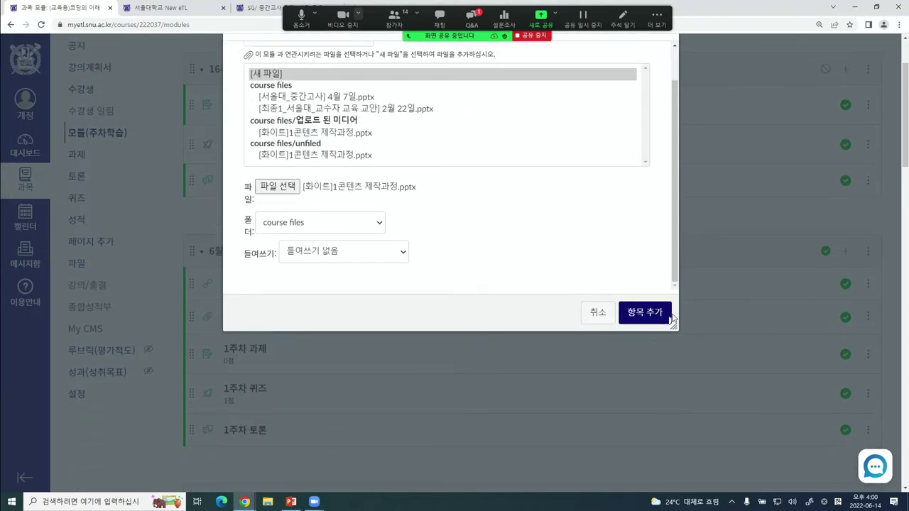
{"action": "scroll", "coordinate": [646, 320], "scroll_direction": "up", "scroll_amount": 1}
{"action": "left_click", "coordinate": [644, 359]}
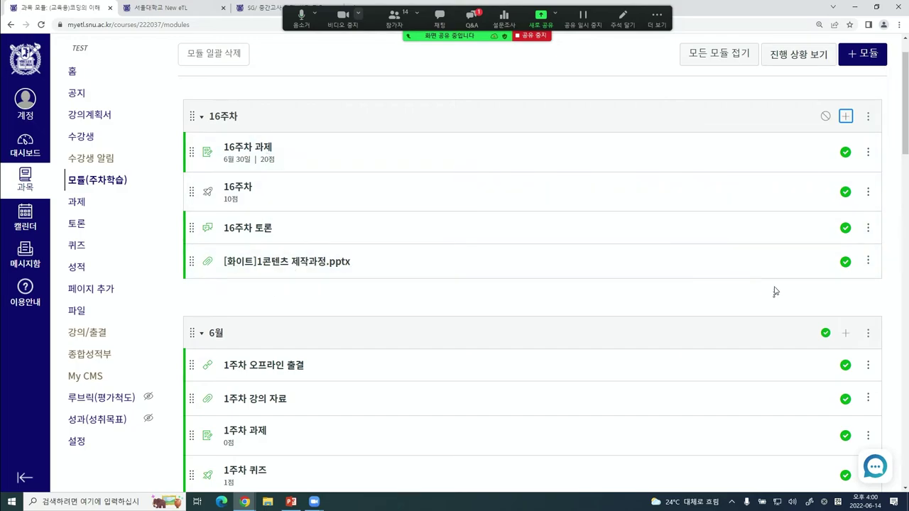
- Rename the pptx file item in the 16주차 module as 읽을거리
{"action": "left_click", "coordinate": [868, 260]}
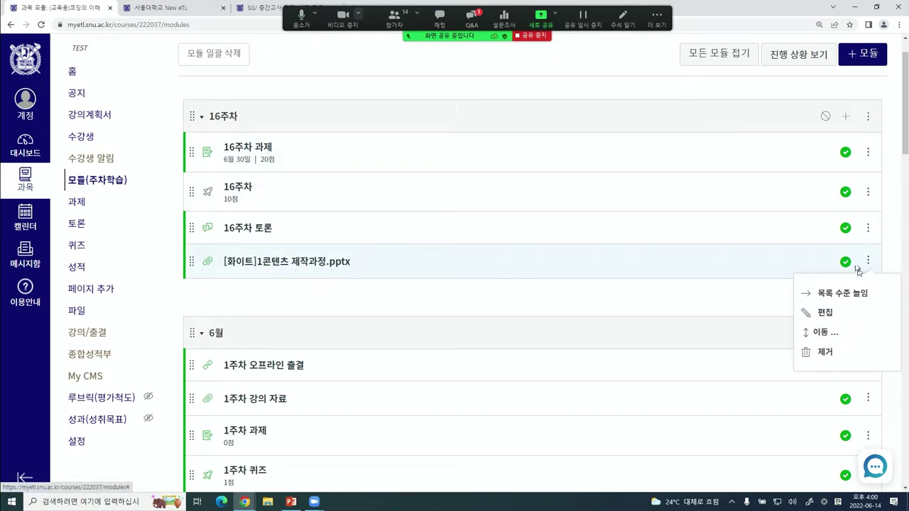
{"action": "left_click", "coordinate": [823, 313]}
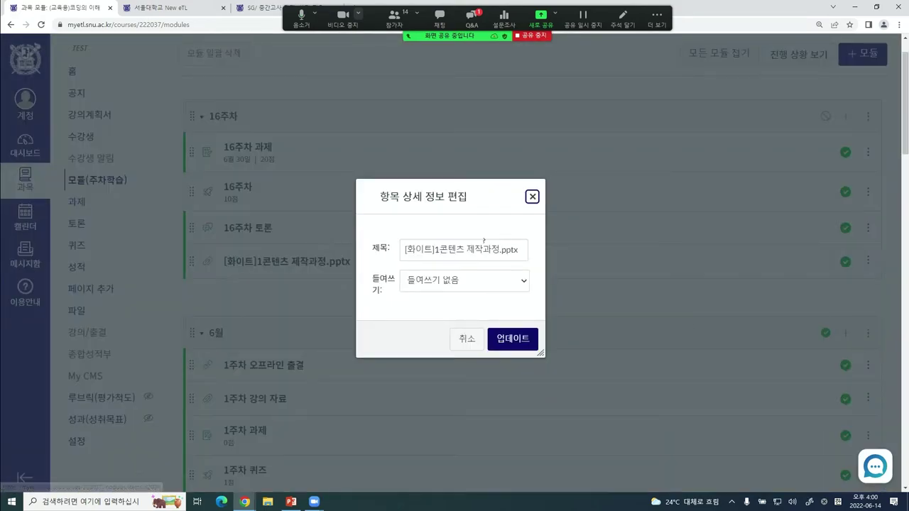
{"action": "triple_click", "coordinate": [524, 254]}
{"action": "key", "text": "BackSpace"}
{"action": "type", "text": "웰읽은"}
{"action": "type", "text": "거리"}
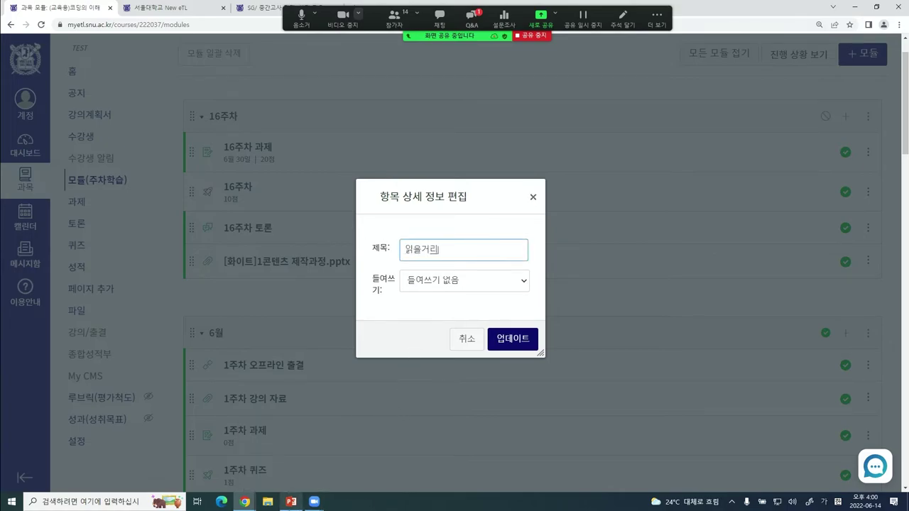
{"action": "left_click", "coordinate": [516, 354]}
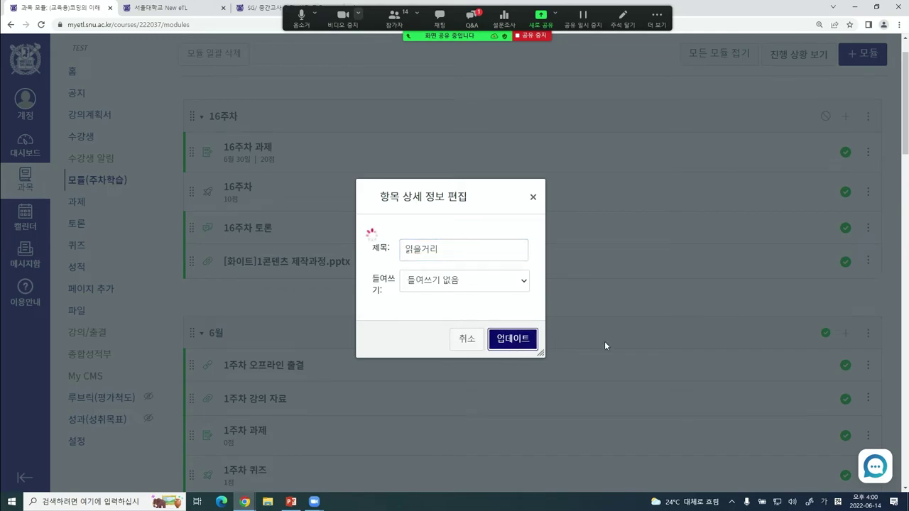
- Publish the 16주차 module and reload the course's module list
{"action": "scroll", "coordinate": [578, 203], "scroll_direction": "up", "scroll_amount": 1}
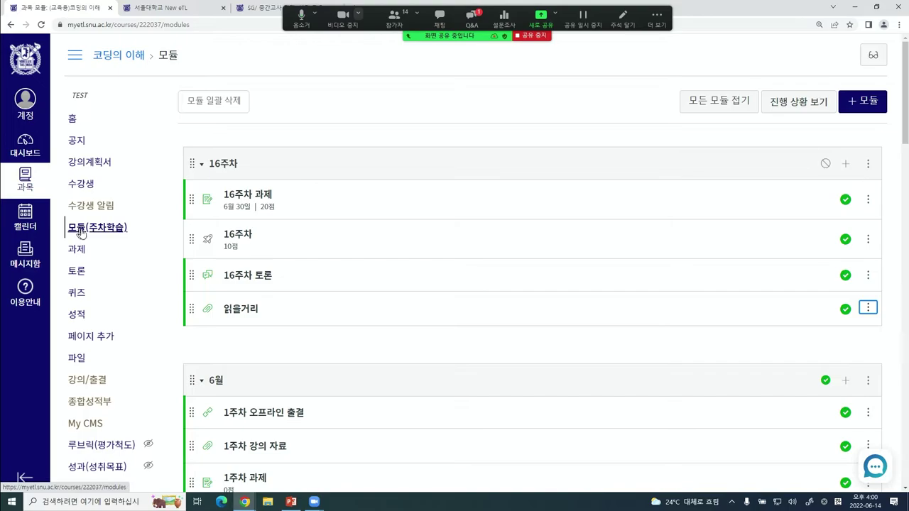
{"action": "left_click", "coordinate": [825, 164]}
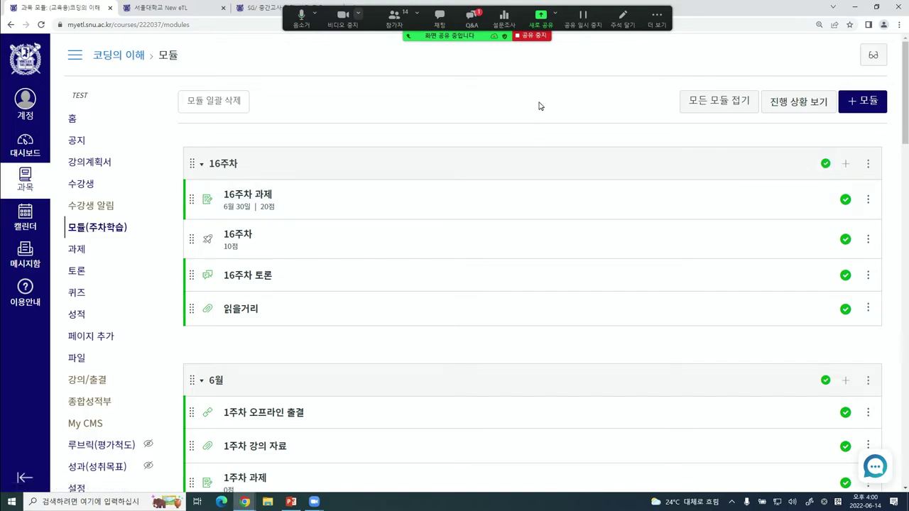
{"action": "left_click", "coordinate": [70, 229]}
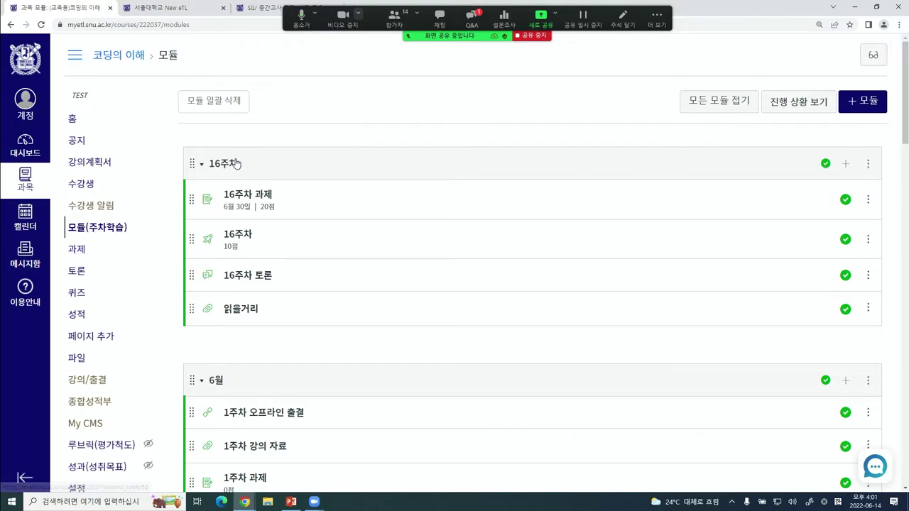
- Start adding a new 화상강의 to the 16주차 module through the external tool 강의/출결
{"action": "left_click", "coordinate": [845, 164]}
{"action": "left_click", "coordinate": [300, 169]}
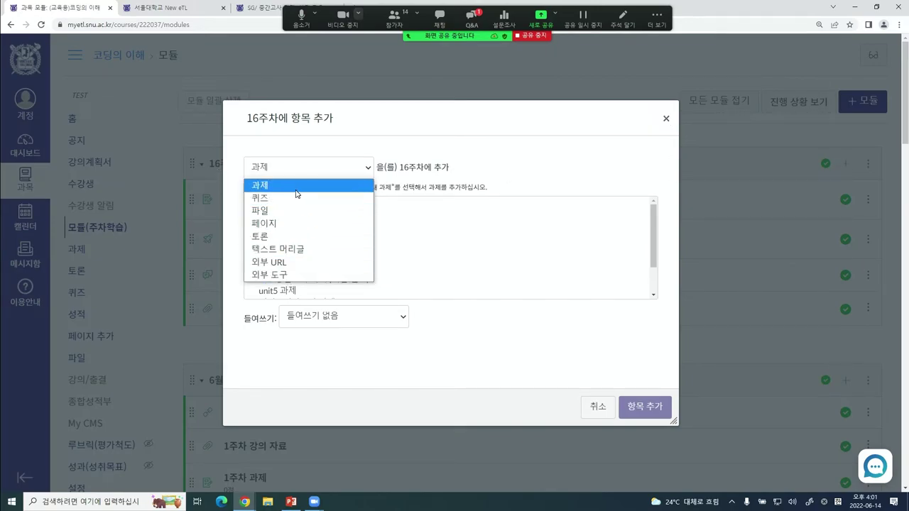
{"action": "left_click", "coordinate": [279, 276]}
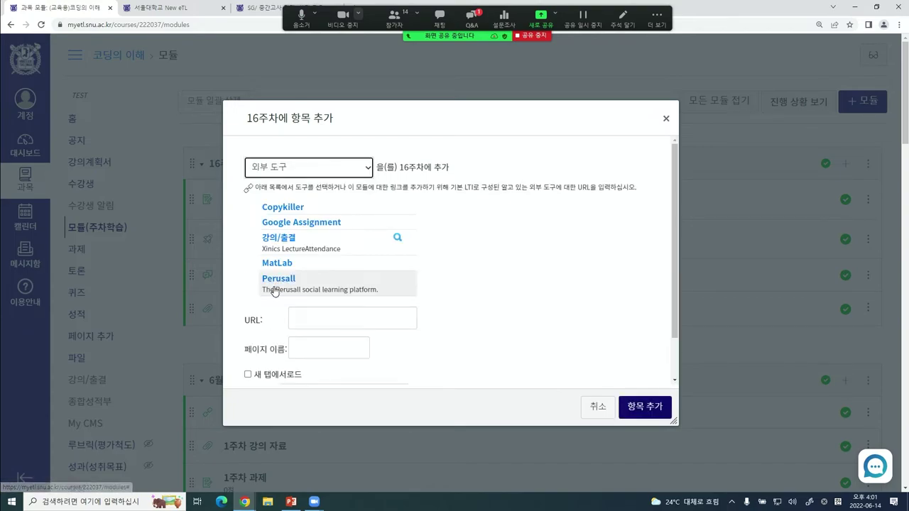
{"action": "left_click", "coordinate": [276, 248]}
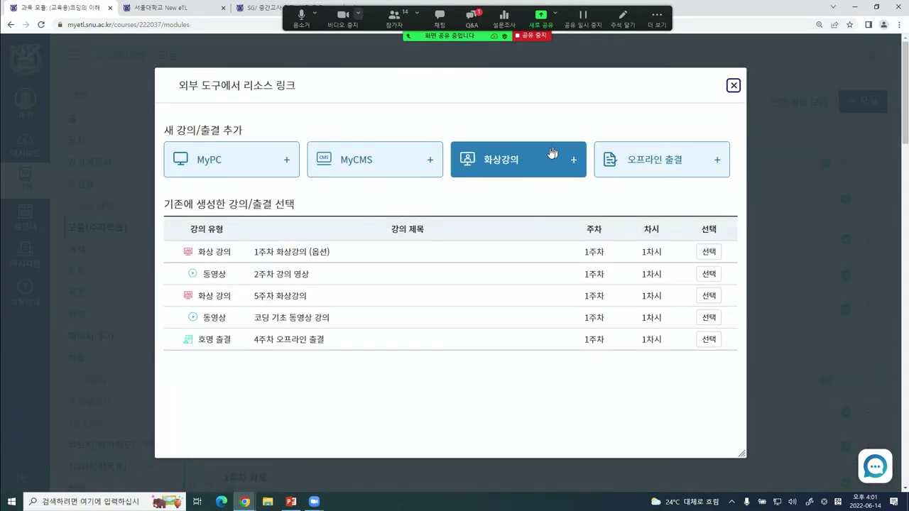
{"action": "left_click", "coordinate": [493, 153]}
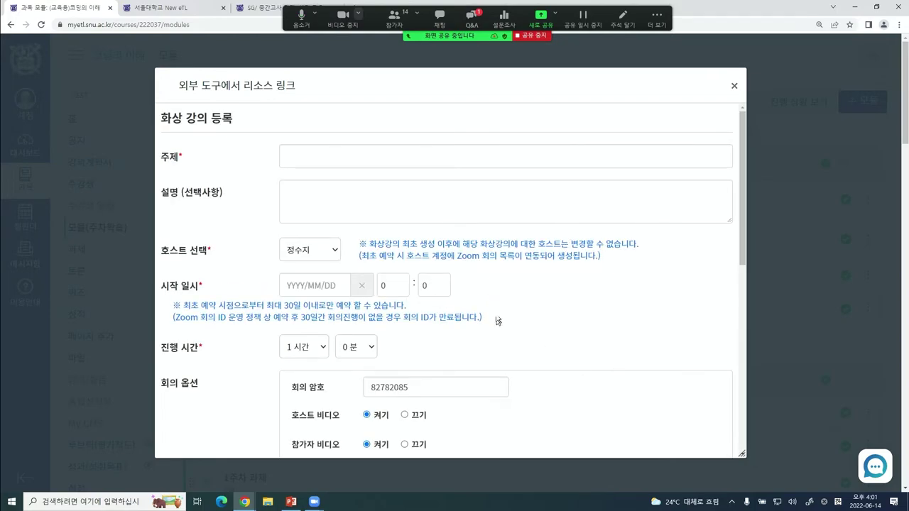
- Look over the video lecture registration form and enter 16주차 화상강의 as the topic
{"action": "scroll", "coordinate": [494, 312], "scroll_direction": "down", "scroll_amount": 5}
{"action": "scroll", "coordinate": [494, 310], "scroll_direction": "up", "scroll_amount": 5}
{"action": "left_click", "coordinate": [299, 157]}
{"action": "type", "text": "16주차 화상강의"}
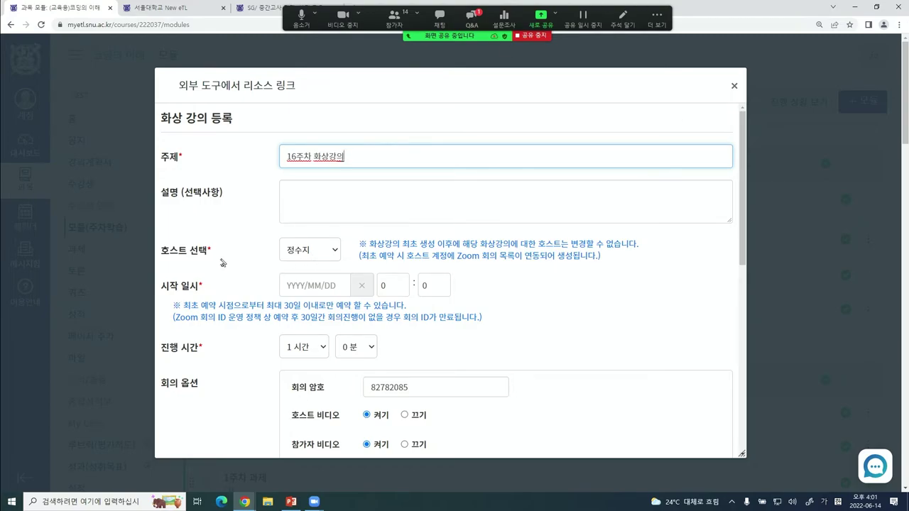
- Check which hosts can be selected for the video lecture, keeping the current host
{"action": "left_click_drag", "start_coordinate": [162, 255], "coordinate": [208, 250]}
{"action": "left_click", "coordinate": [208, 251]}
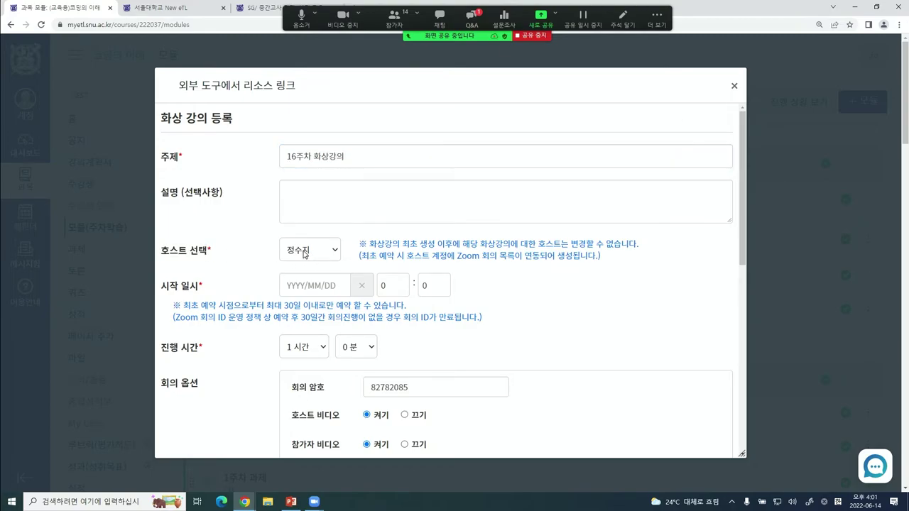
{"action": "left_click", "coordinate": [328, 255]}
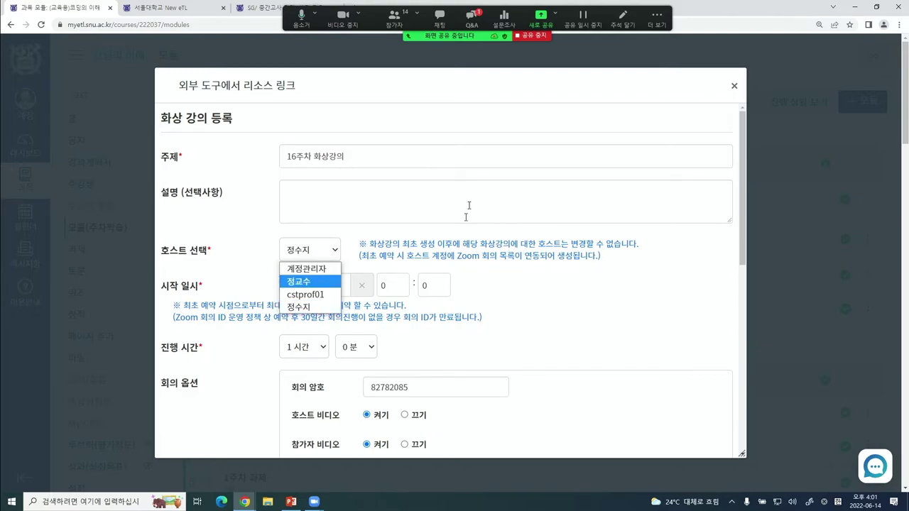
{"action": "left_click", "coordinate": [458, 249]}
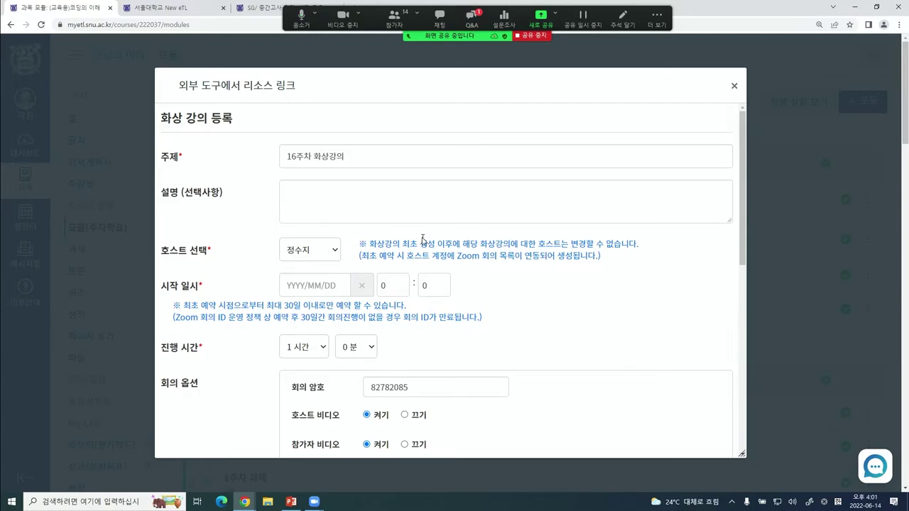
{"action": "left_click", "coordinate": [317, 249]}
{"action": "left_click", "coordinate": [435, 246]}
{"action": "left_click", "coordinate": [319, 252]}
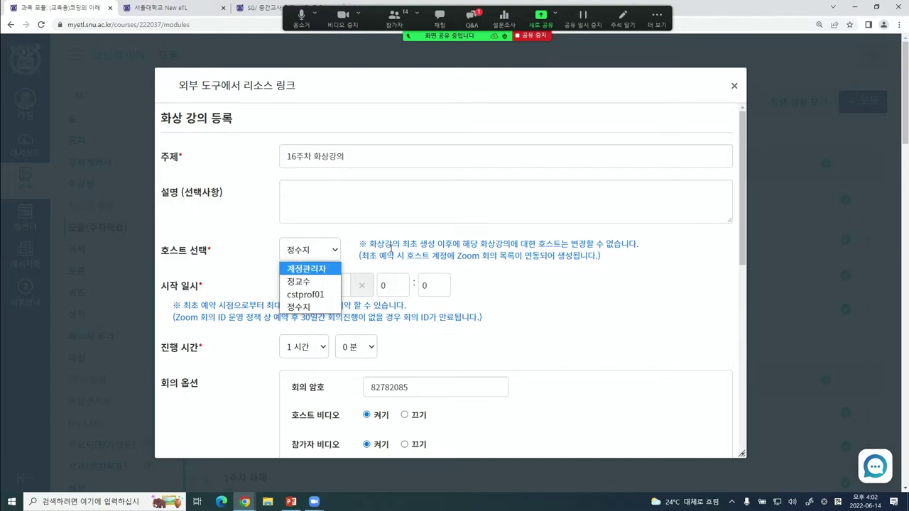
{"action": "left_click", "coordinate": [276, 269]}
- Set the video lecture's start date to 2022/06/15
{"action": "left_click", "coordinate": [315, 285]}
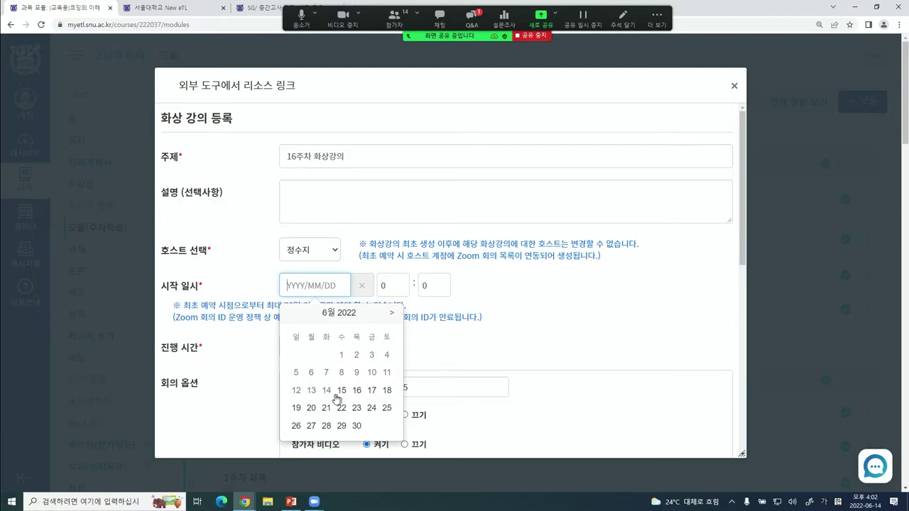
{"action": "left_click", "coordinate": [341, 391]}
{"action": "scroll", "coordinate": [501, 346], "scroll_direction": "down", "scroll_amount": 1}
{"action": "scroll", "coordinate": [500, 346], "scroll_direction": "down", "scroll_amount": 1}
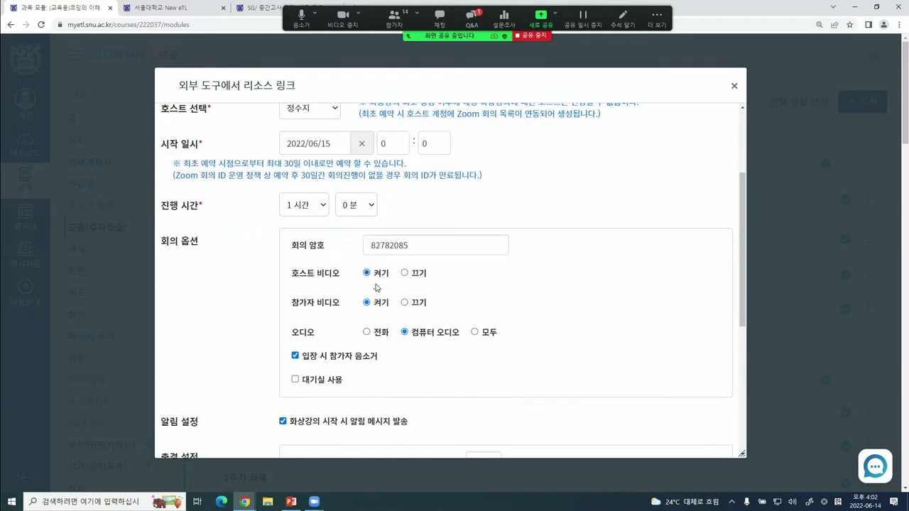
- Review the form's meeting options, notification settings and attendance settings
{"action": "left_click_drag", "start_coordinate": [169, 242], "coordinate": [233, 251]}
{"action": "left_click", "coordinate": [234, 251]}
{"action": "scroll", "coordinate": [315, 290], "scroll_direction": "down", "scroll_amount": 3}
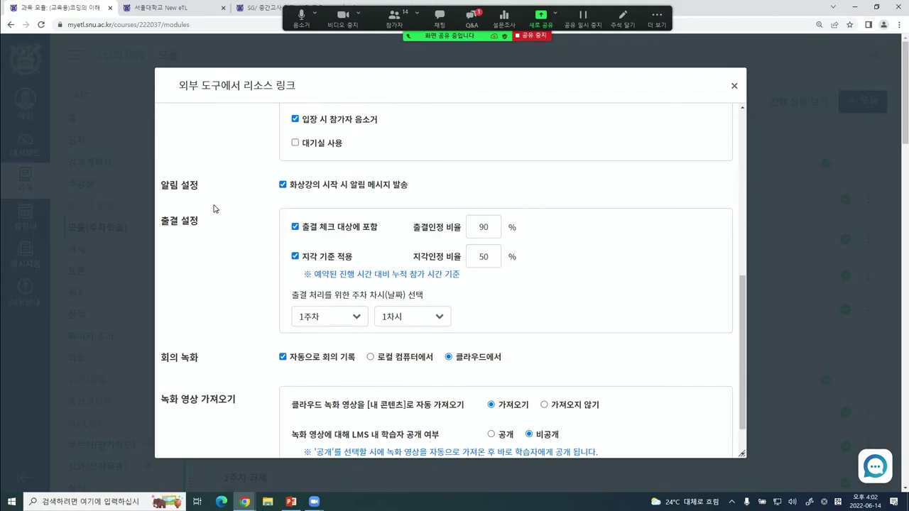
{"action": "left_click_drag", "start_coordinate": [163, 185], "coordinate": [202, 184]}
{"action": "left_click", "coordinate": [208, 202]}
{"action": "mouse_move", "coordinate": [244, 502]}
{"action": "scroll", "coordinate": [304, 270], "scroll_direction": "down", "scroll_amount": 1}
{"action": "triple_click", "coordinate": [214, 177]}
{"action": "left_click", "coordinate": [211, 179]}
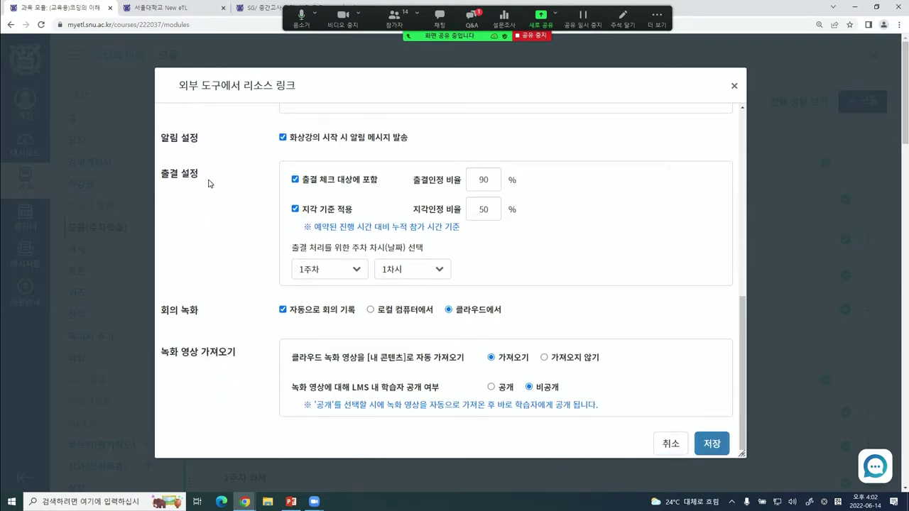
- Try excluding the video lecture from attendance checking, then restore the 출결 체크 대상에 포함 option
{"action": "left_click", "coordinate": [295, 180]}
{"action": "left_click", "coordinate": [295, 180]}
{"action": "left_click", "coordinate": [294, 228]}
{"action": "left_click", "coordinate": [289, 185]}
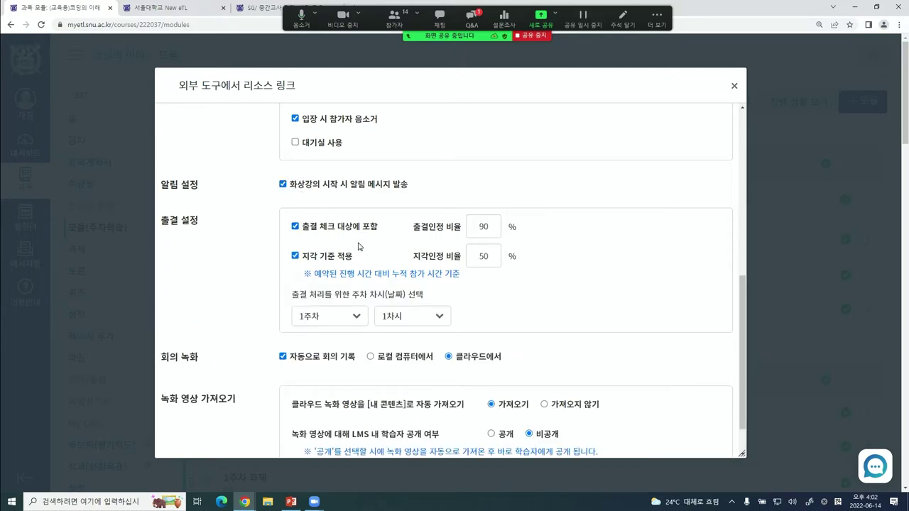
- Try editing the 출결인정 비율 and turning off 지각 기준 적용, then restore both attendance settings
{"action": "left_click", "coordinate": [490, 227]}
{"action": "key", "text": "BackSpace"}
{"action": "key", "text": "BackSpace"}
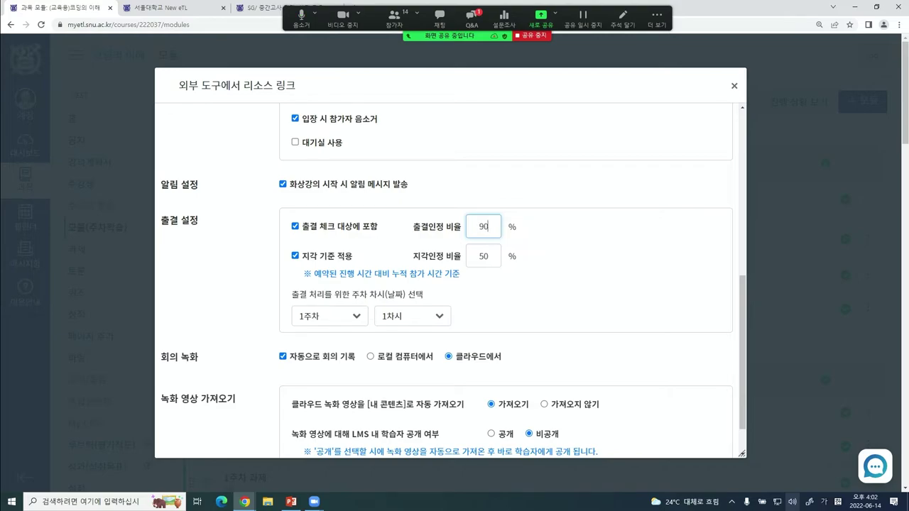
{"action": "left_click", "coordinate": [294, 256]}
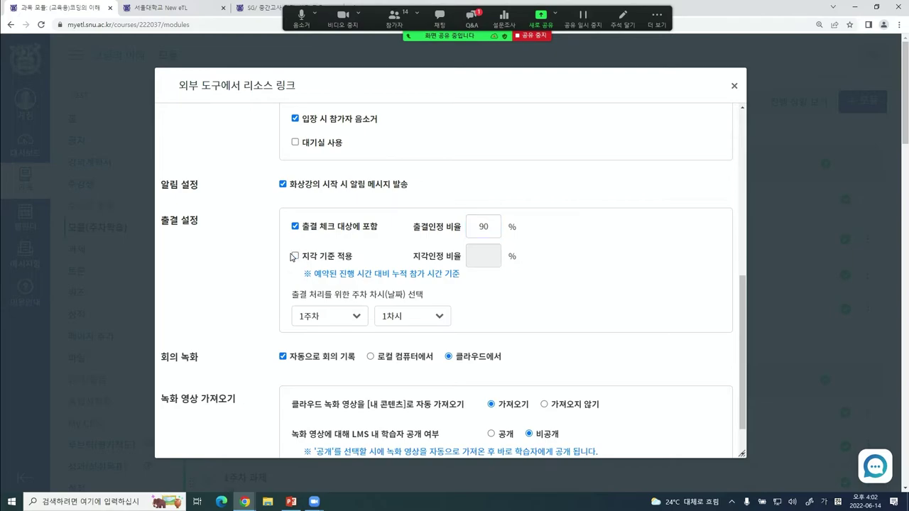
{"action": "left_click", "coordinate": [295, 256]}
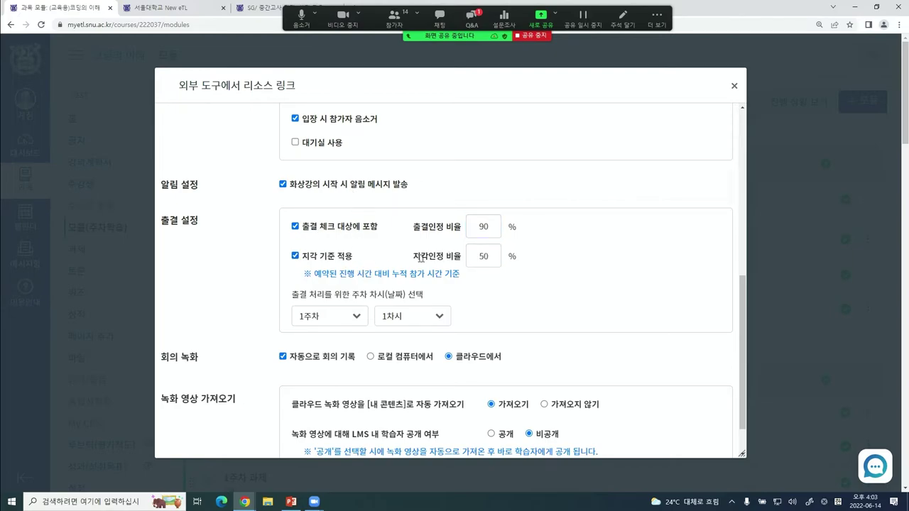
{"action": "left_click_drag", "start_coordinate": [419, 259], "coordinate": [487, 258]}
{"action": "left_click", "coordinate": [588, 283]}
{"action": "scroll", "coordinate": [599, 340], "scroll_direction": "down", "scroll_amount": 1}
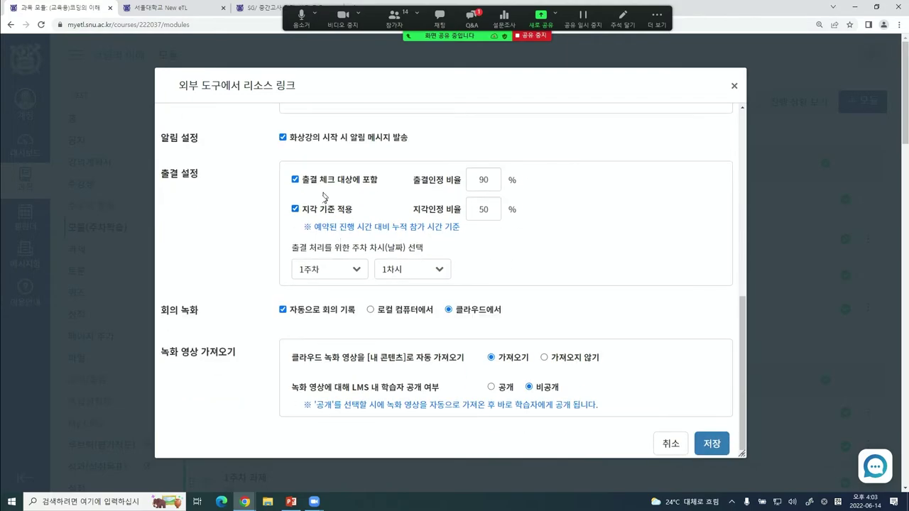
- Choose 1주차 and 1차시 as the week and session for the lecture's attendance processing
{"action": "left_click_drag", "start_coordinate": [301, 245], "coordinate": [386, 248]}
{"action": "left_click", "coordinate": [414, 248]}
{"action": "left_click", "coordinate": [338, 275]}
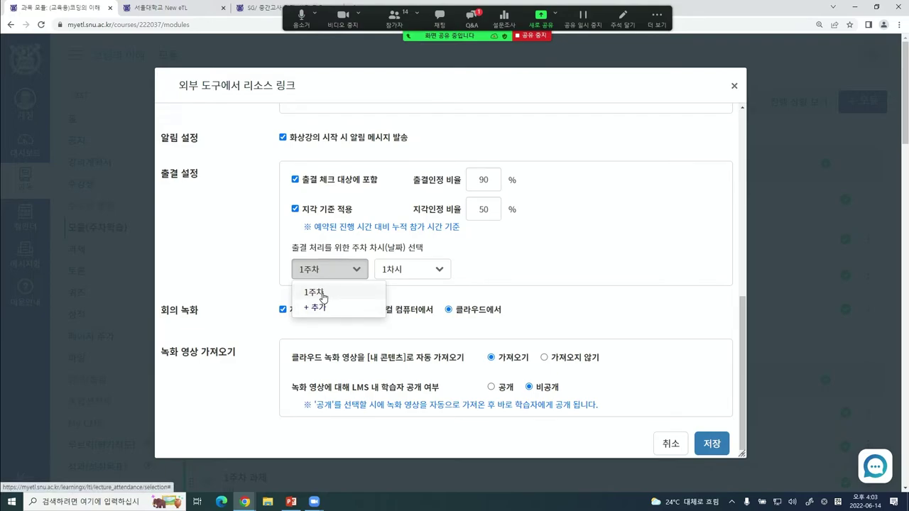
{"action": "left_click", "coordinate": [322, 294]}
{"action": "left_click", "coordinate": [439, 271]}
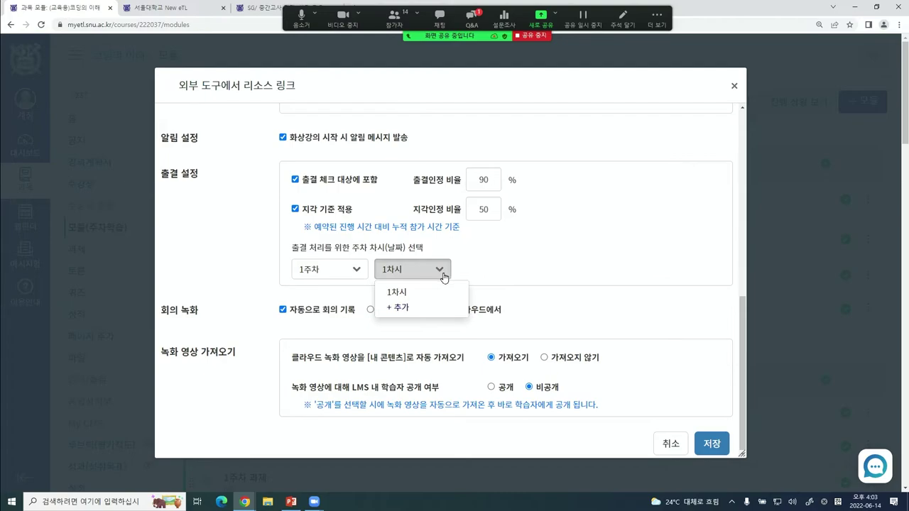
{"action": "left_click", "coordinate": [416, 295]}
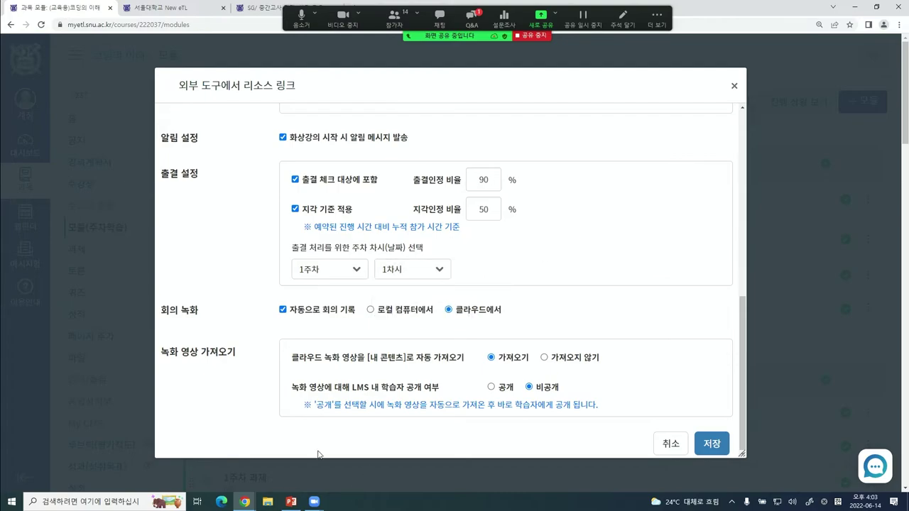
- Switch to PowerPoint, present slide 55 on 학습 인정 기간, and return to the video lecture form
{"action": "left_click", "coordinate": [290, 501]}
{"action": "scroll", "coordinate": [99, 369], "scroll_direction": "down", "scroll_amount": 3}
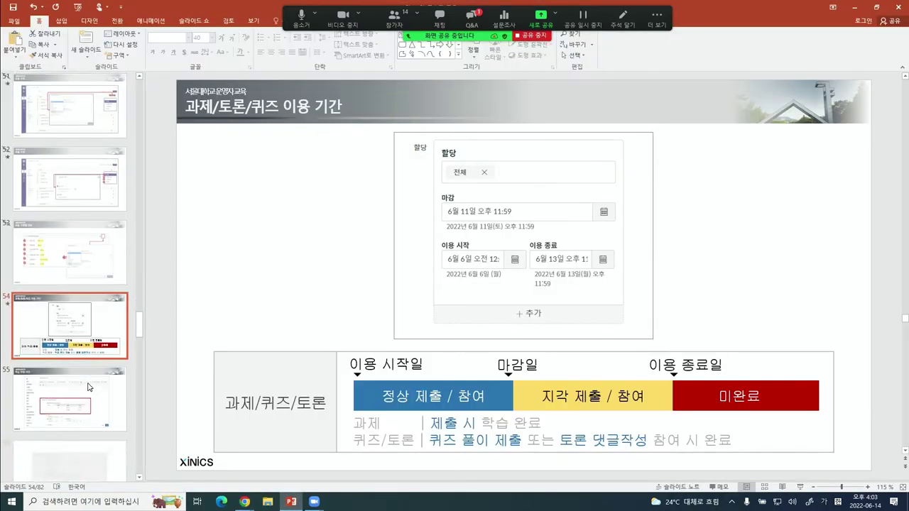
{"action": "left_click", "coordinate": [80, 315]}
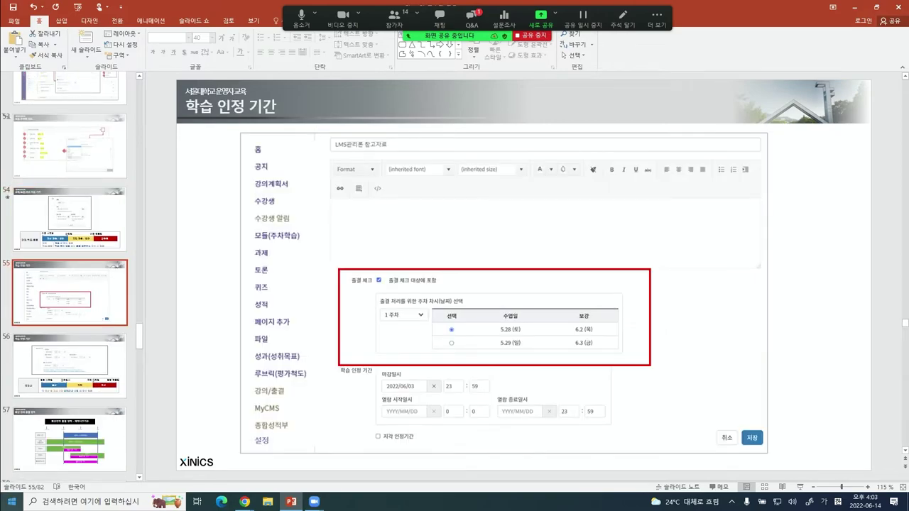
{"action": "key", "text": "shift+F5"}
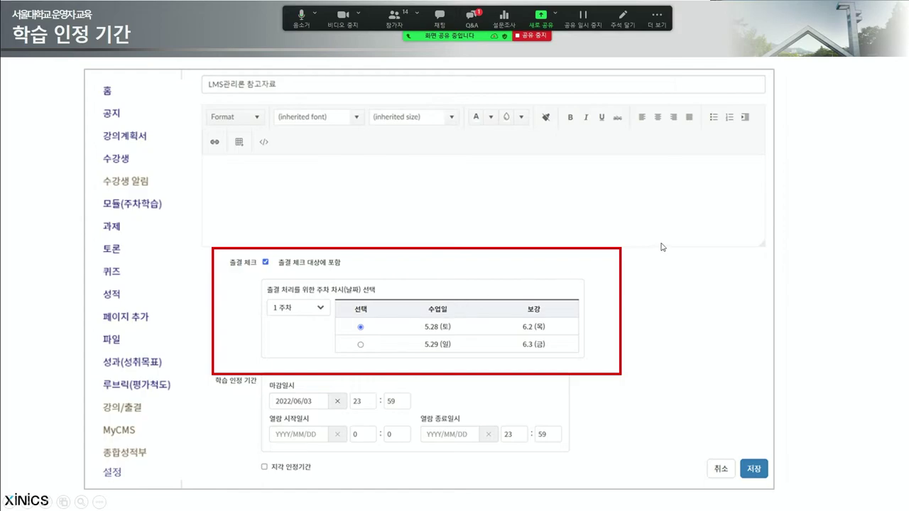
{"action": "key", "text": "Escape"}
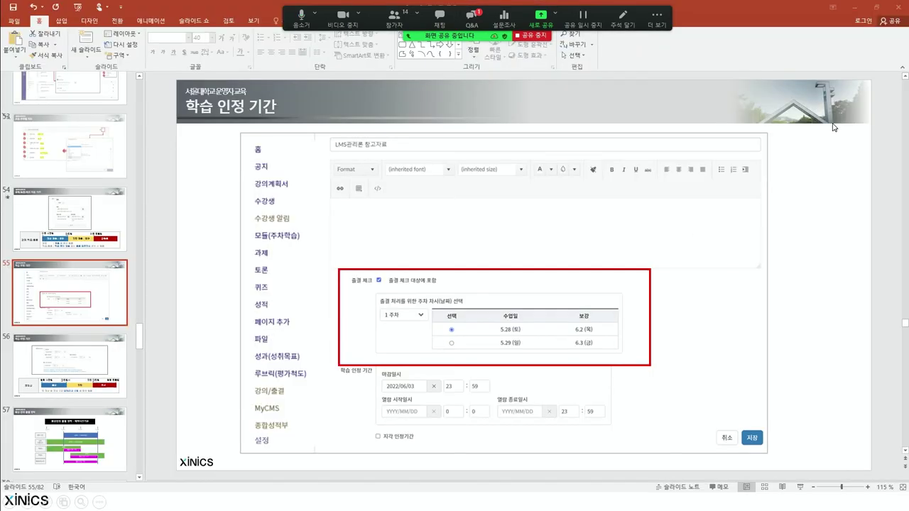
{"action": "left_click", "coordinate": [856, 7]}
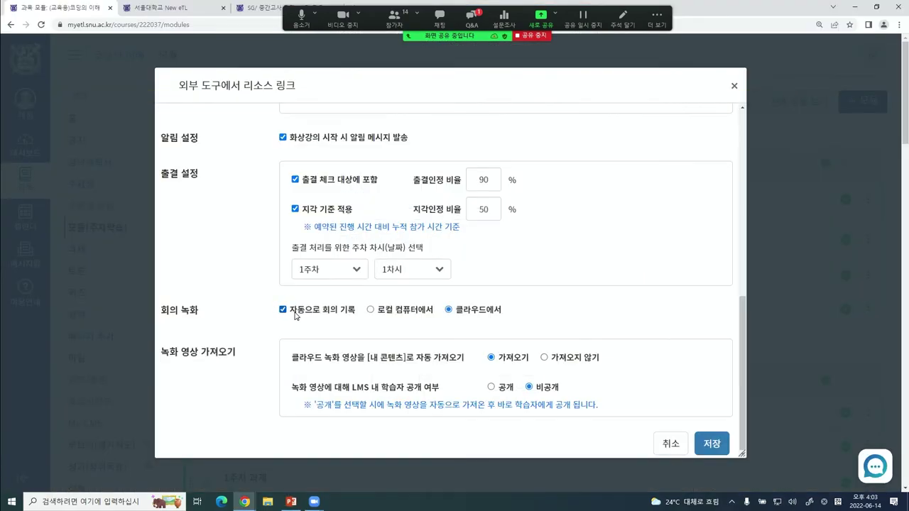
- Try the local computer as the automatic recording location, then switch it back to 클라우드에서
{"action": "left_click_drag", "start_coordinate": [163, 313], "coordinate": [211, 313]}
{"action": "left_click", "coordinate": [212, 313]}
{"action": "left_click", "coordinate": [395, 315]}
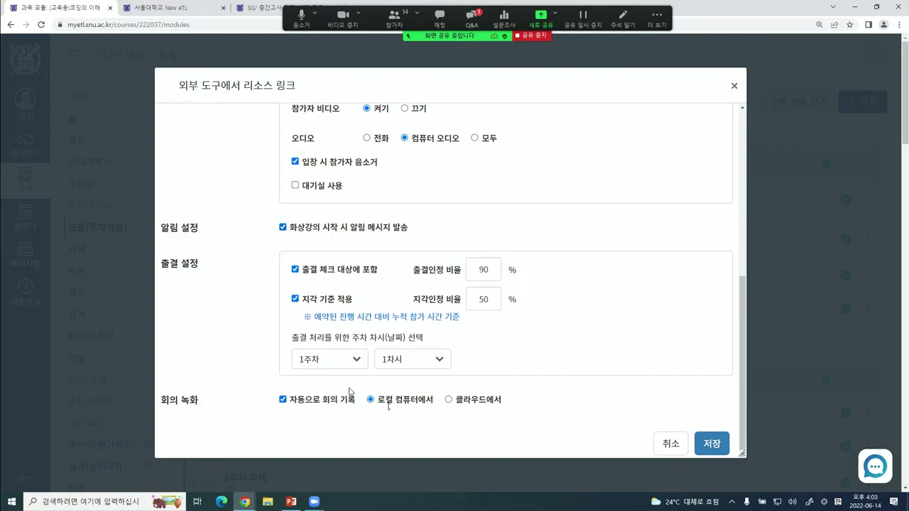
{"action": "left_click", "coordinate": [475, 402]}
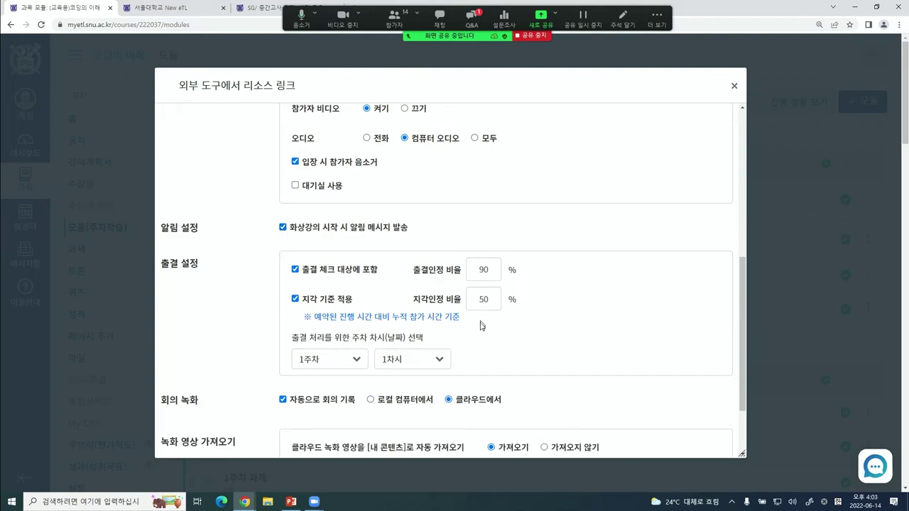
- Check the options for importing the recorded video and save the video lecture registration
{"action": "scroll", "coordinate": [482, 327], "scroll_direction": "down", "scroll_amount": 2}
{"action": "scroll", "coordinate": [488, 365], "scroll_direction": "down", "scroll_amount": 3}
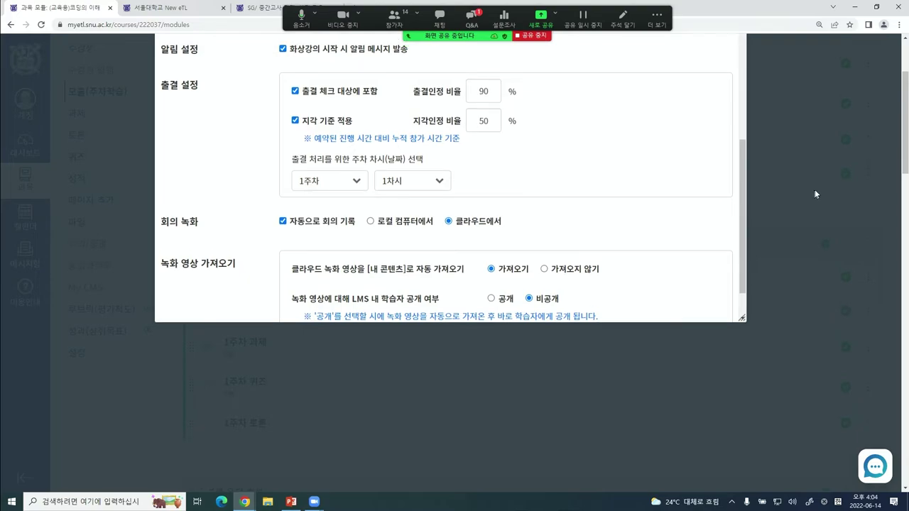
{"action": "scroll", "coordinate": [538, 240], "scroll_direction": "up", "scroll_amount": 1}
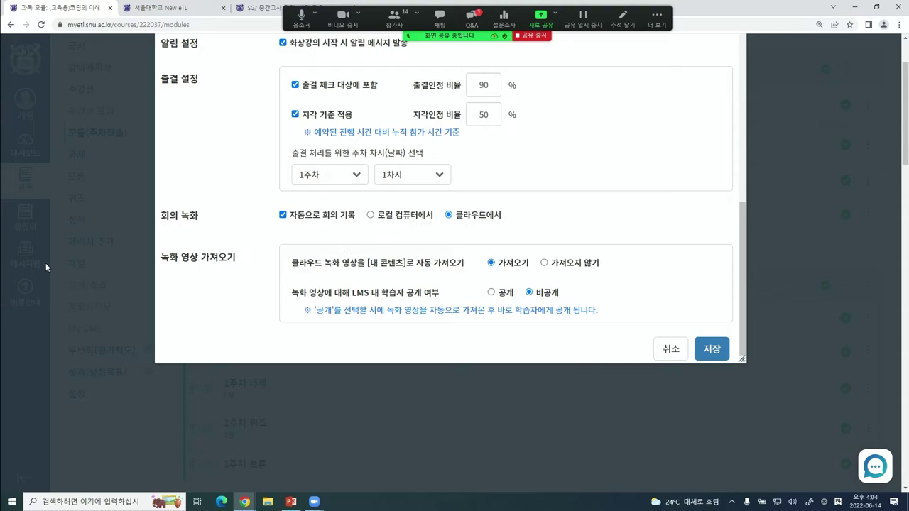
{"action": "left_click", "coordinate": [712, 348]}
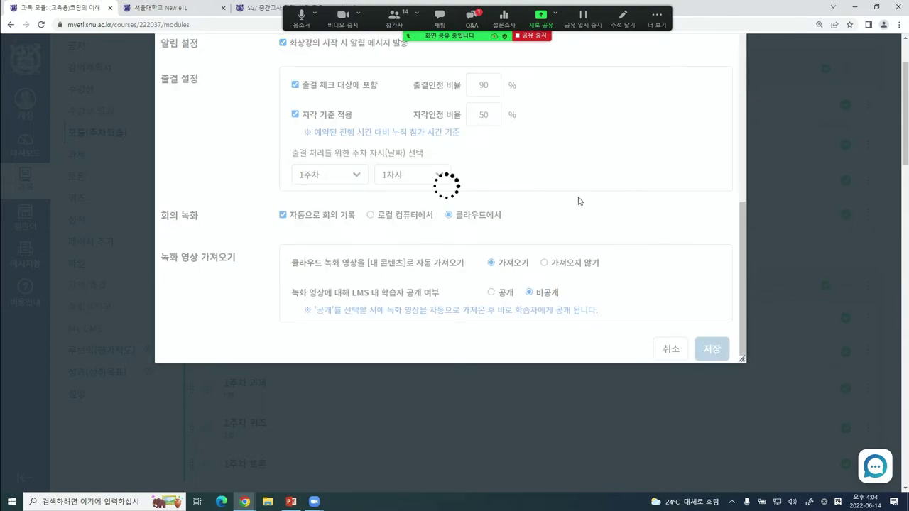
- Switch to PowerPoint and open slide 56
{"action": "left_click", "coordinate": [291, 502]}
{"action": "left_click", "coordinate": [69, 366]}
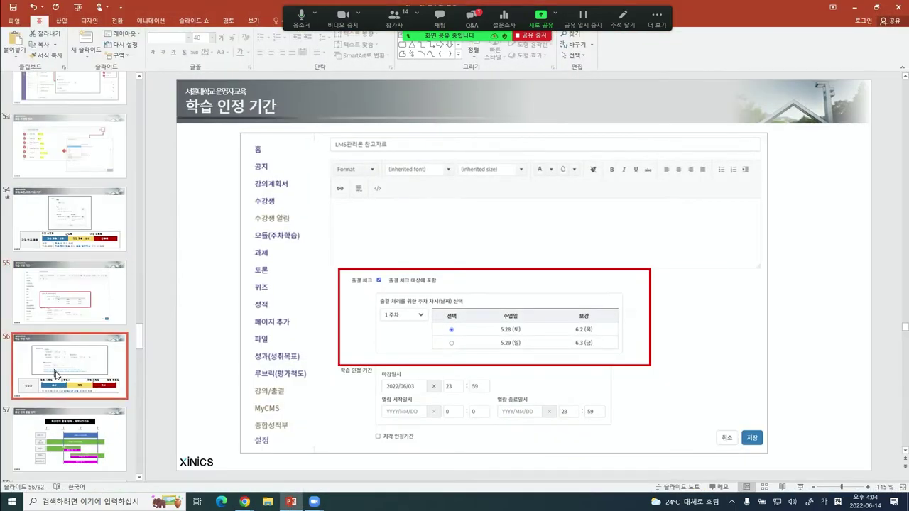